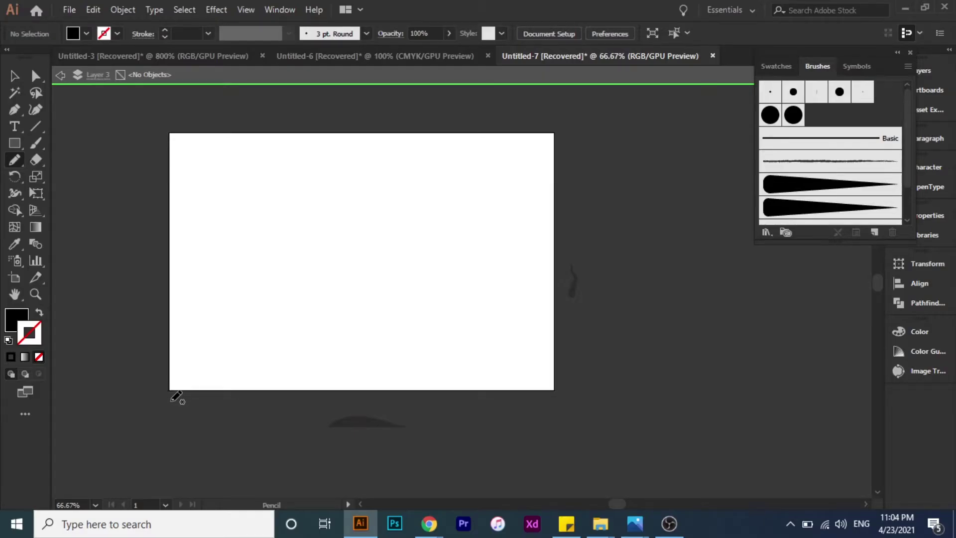
Draw a closed freehand hill outline with the Pencil along the artboard's bottom edge
mouse_move(172, 400)
mouse_down()
mouse_move(428, 354)
mouse_move(560, 392)
mouse_move(349, 405)
mouse_move(174, 400)
mouse_up()
Give the hill a solid black fill and no stroke
click(9, 341)
click(40, 313)
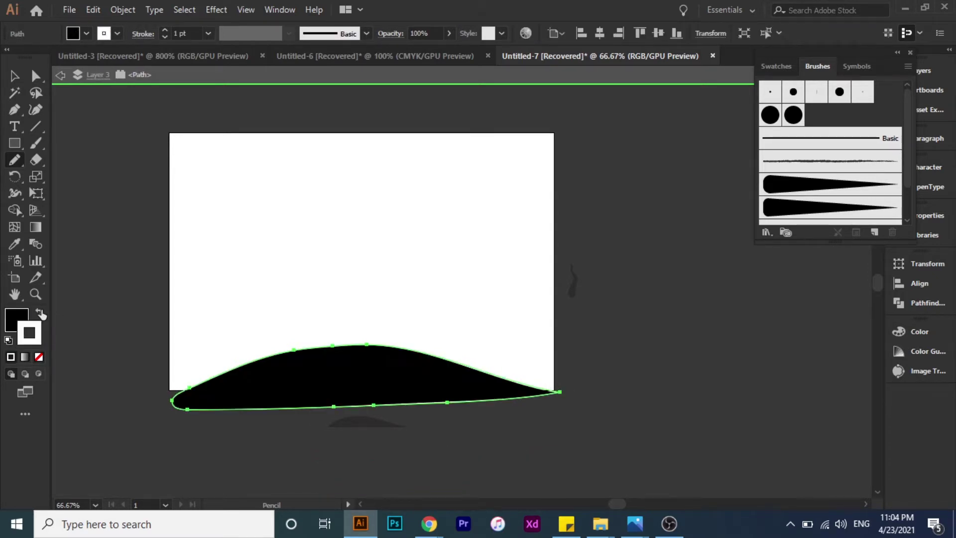
click(38, 357)
Centre the hill, stretch it wider past both artboard edges, and raise it slightly
click(14, 75)
click(288, 317)
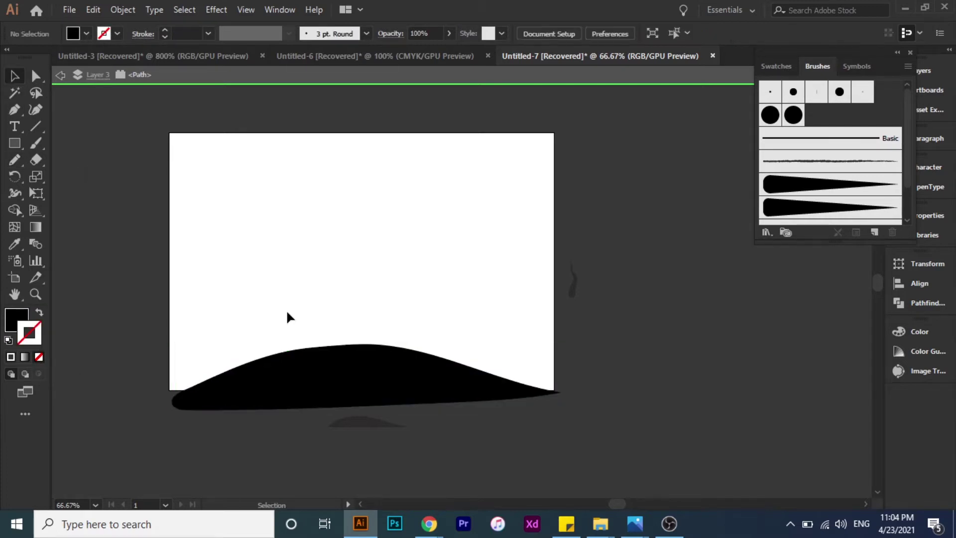
drag(335, 384, 332, 382)
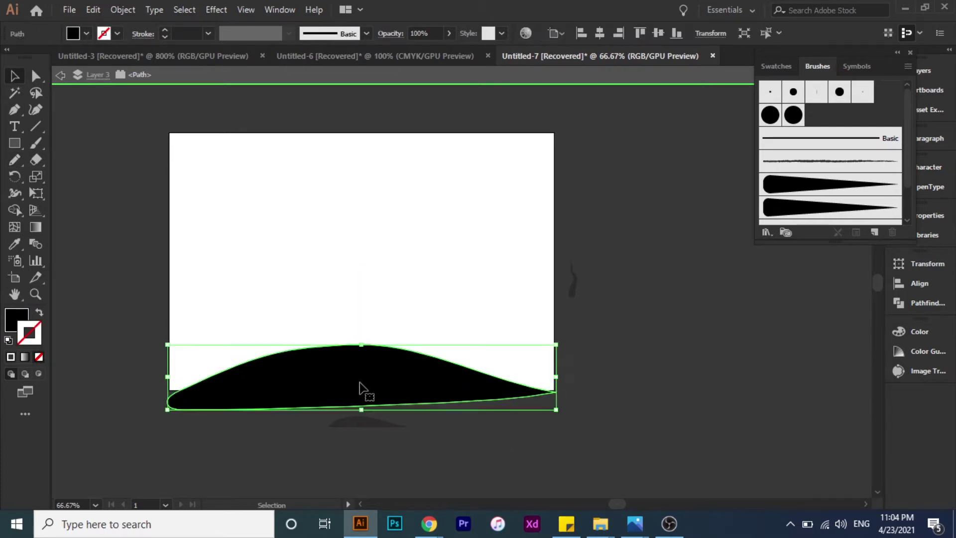
drag(556, 411, 576, 413)
drag(512, 402, 470, 393)
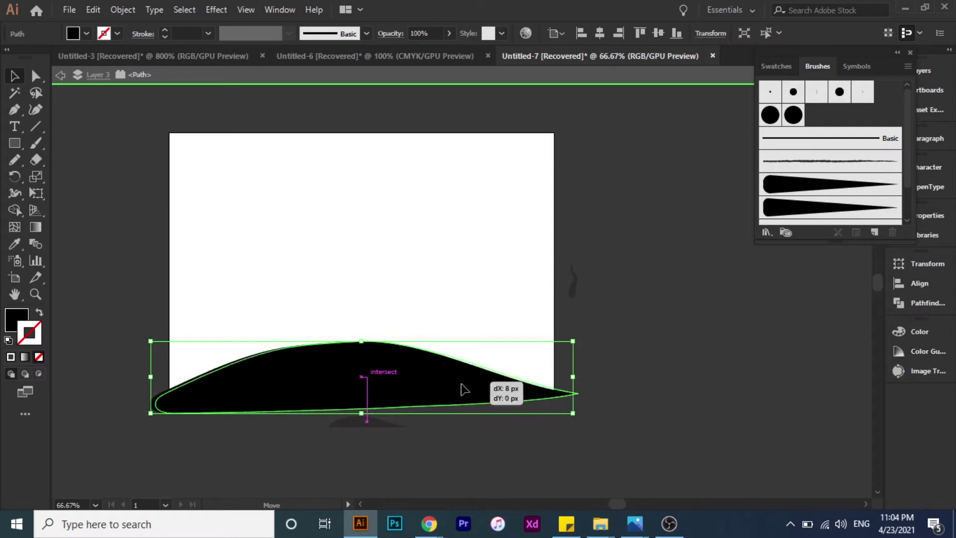
click(520, 436)
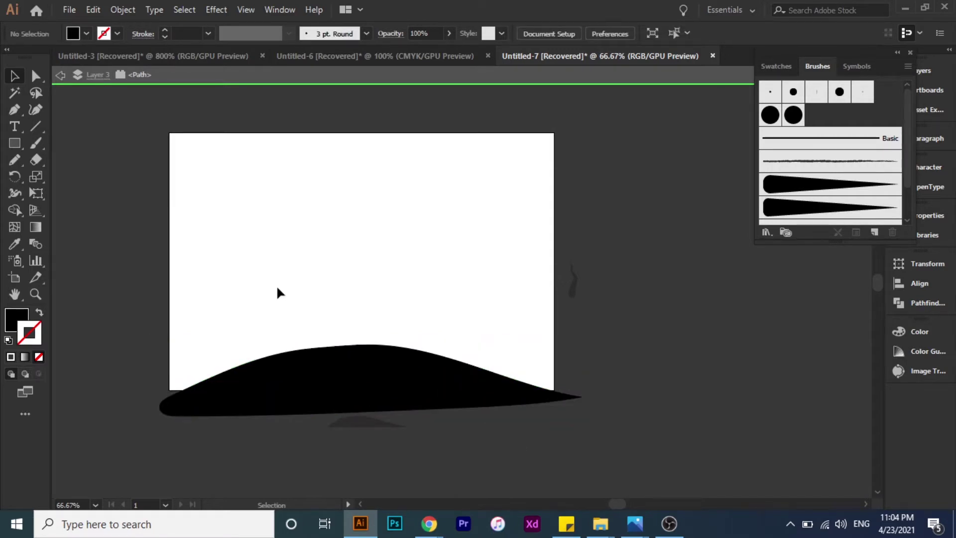
drag(334, 363, 337, 363)
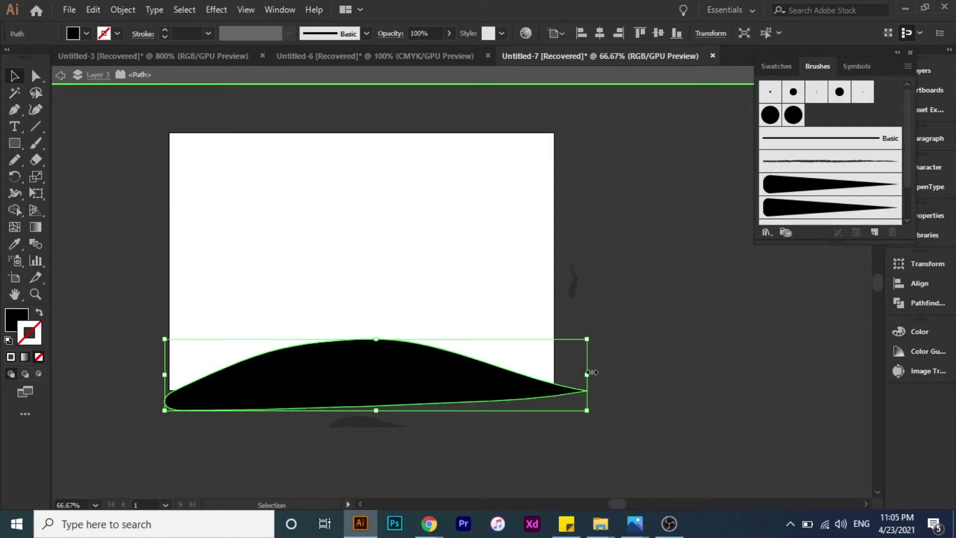
click(589, 376)
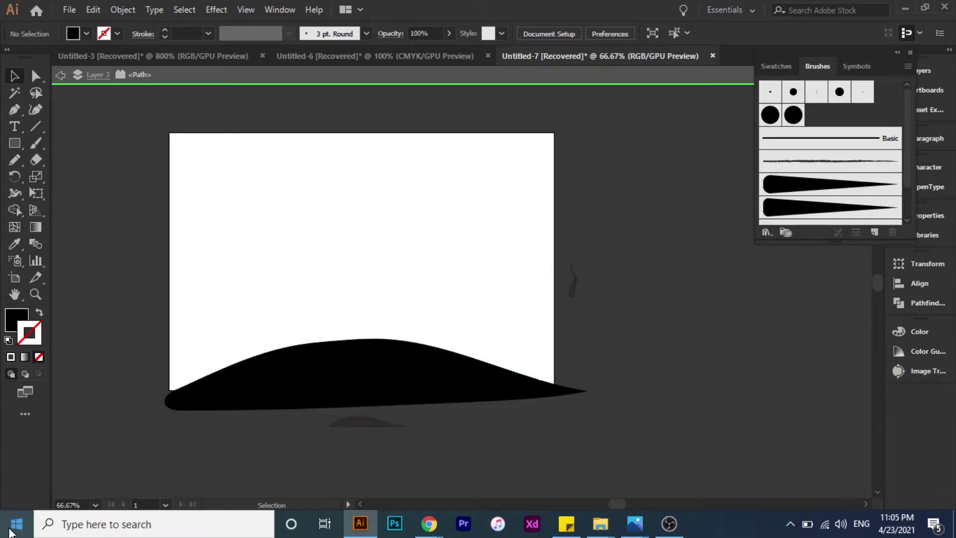
Create a small three-sided polygon triangle above the hill and rotate it
click(15, 145)
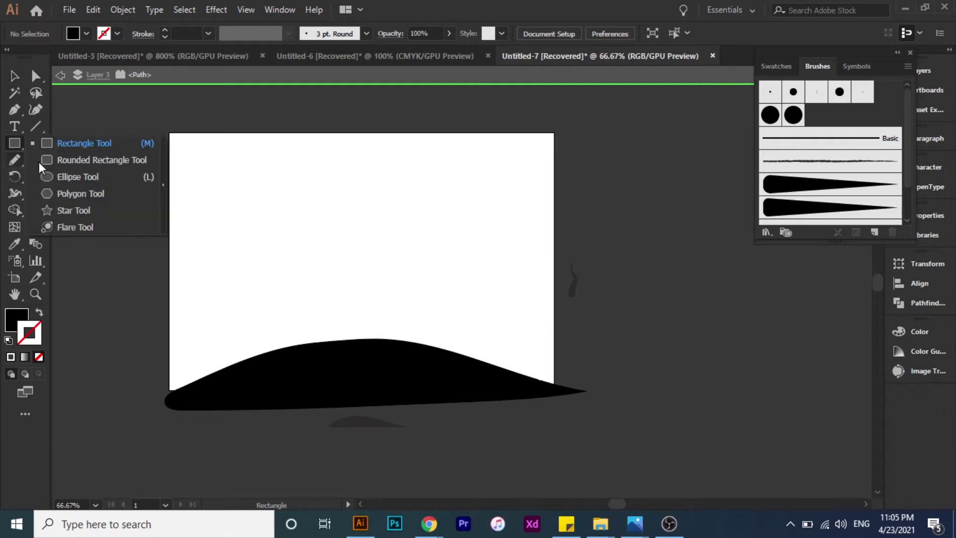
click(65, 193)
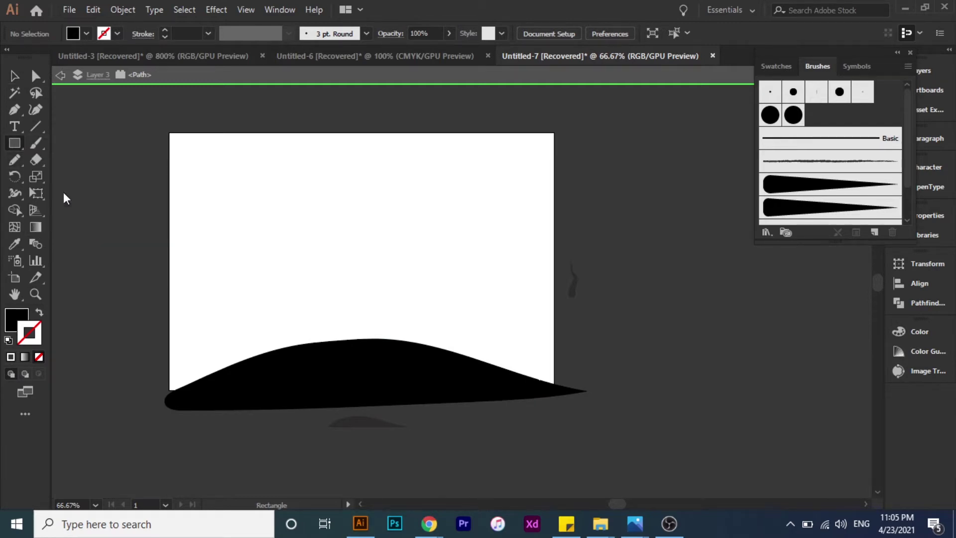
click(310, 205)
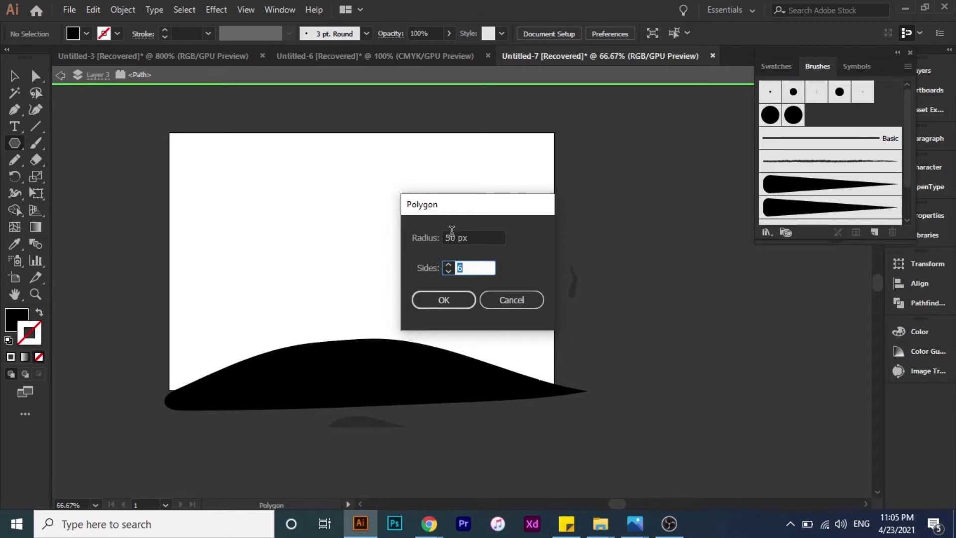
click(458, 298)
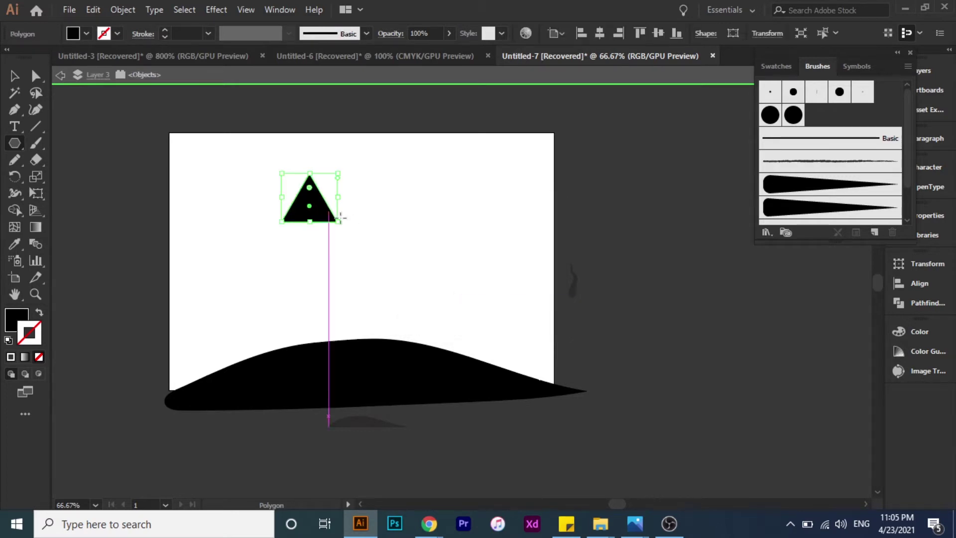
mouse_move(309, 206)
mouse_down()
mouse_move(329, 217)
mouse_move(295, 231)
mouse_up()
click(341, 221)
key(Escape)
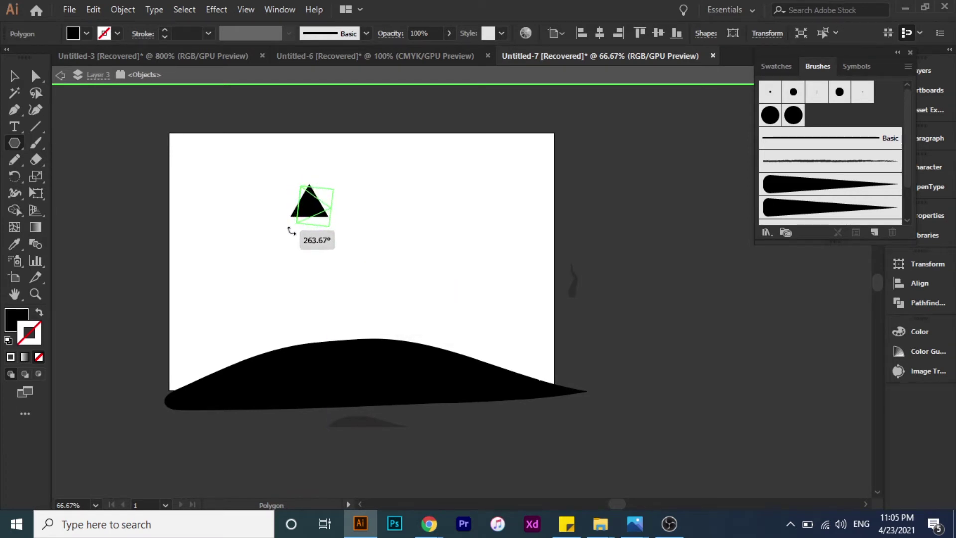
Drag the triangle's right anchor far right into a long tapered spike
click(35, 75)
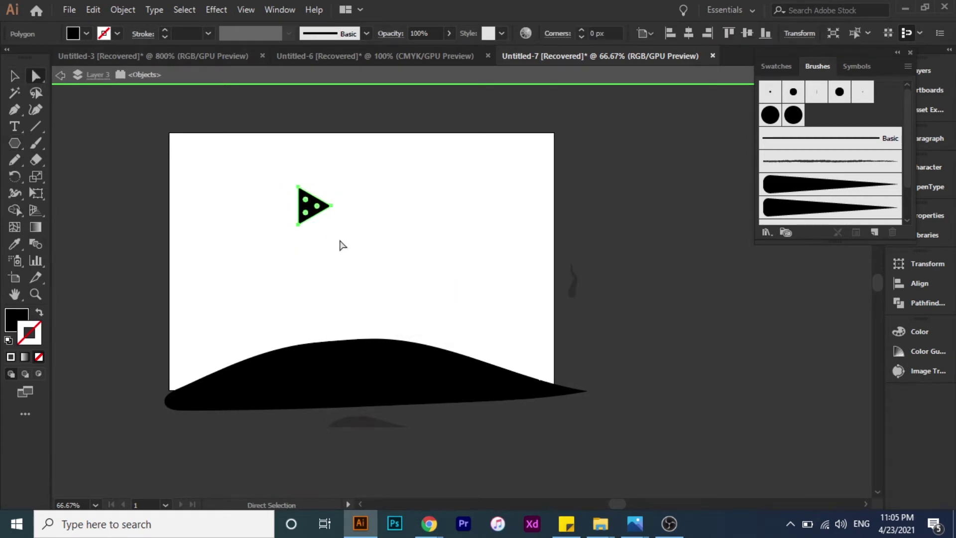
drag(330, 206, 496, 206)
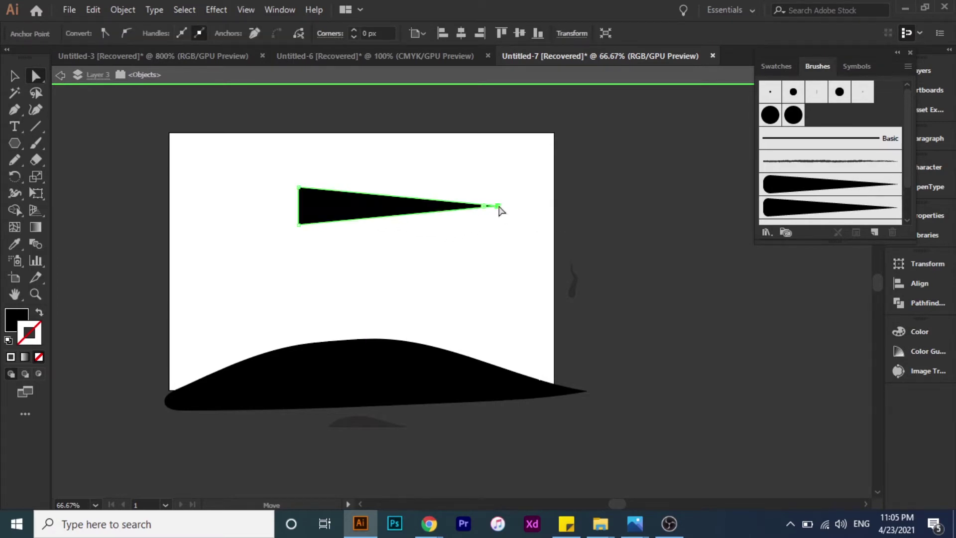
key(ctrl+z)
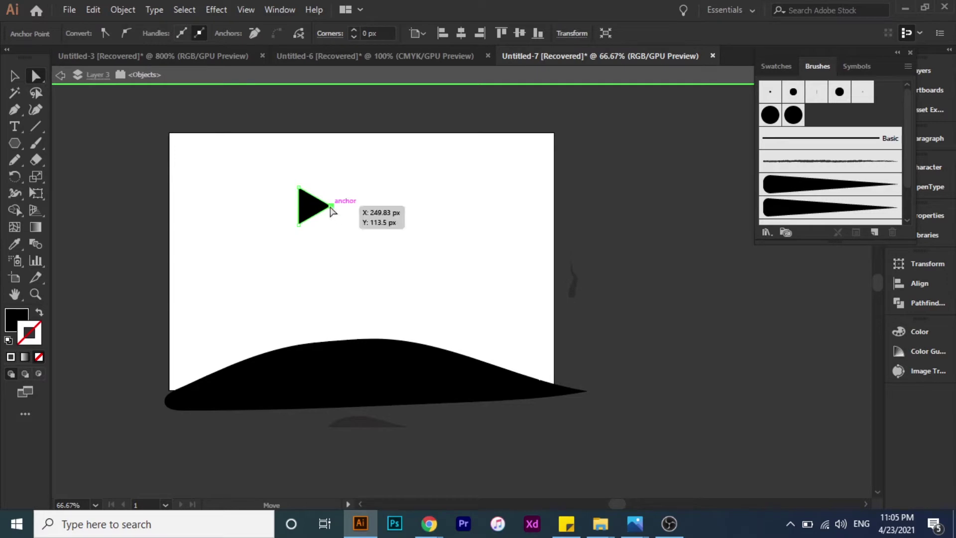
drag(329, 206, 523, 205)
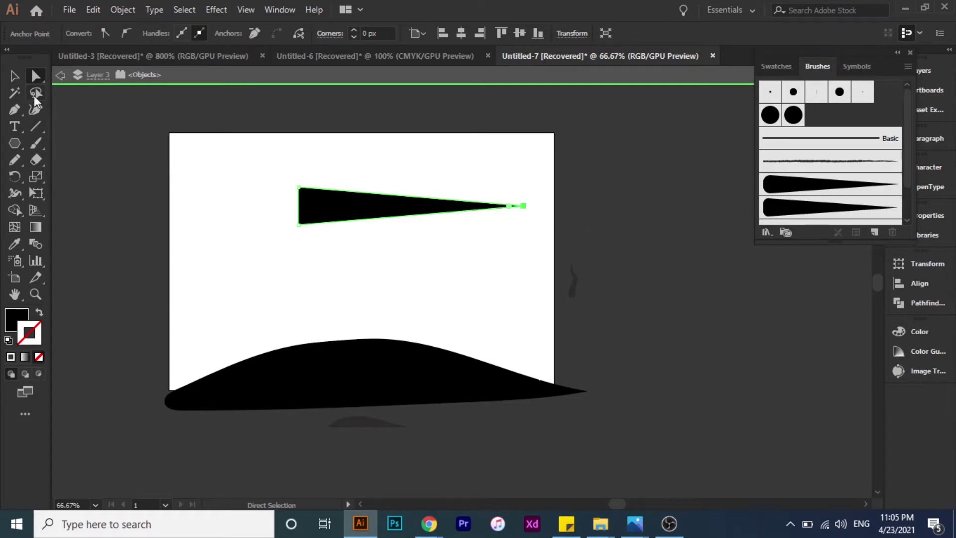
Round the spike's two left corners with the corner widgets
drag(291, 179, 316, 249)
drag(309, 198, 309, 207)
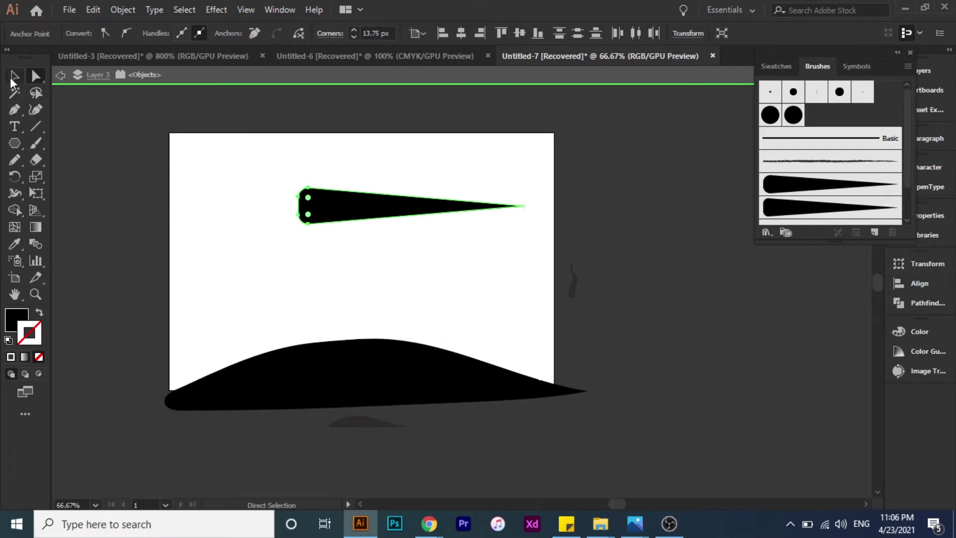
click(10, 76)
click(195, 173)
double_click(196, 172)
click(332, 205)
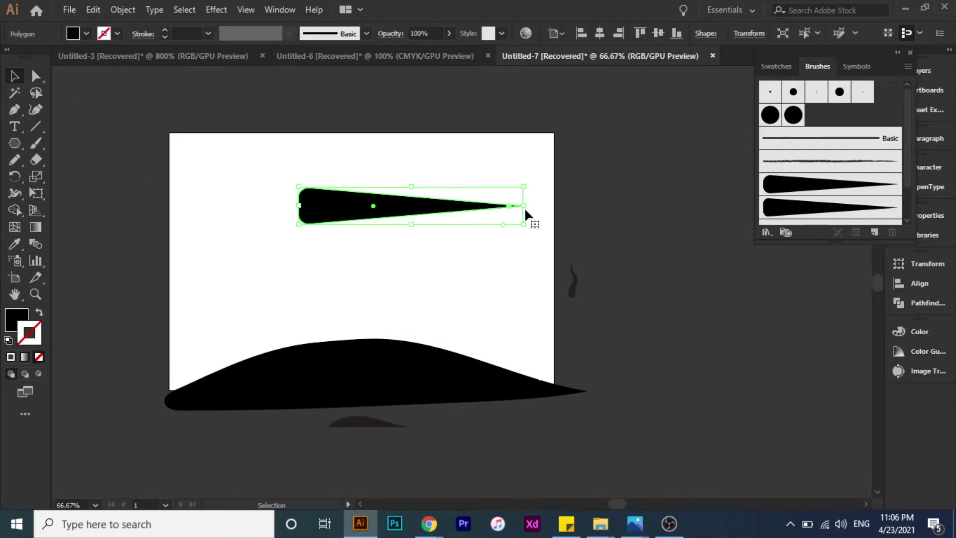
scroll(814, 191, down, 2)
Start a new Art Brush from the spike in the Brushes panel
key(minus)
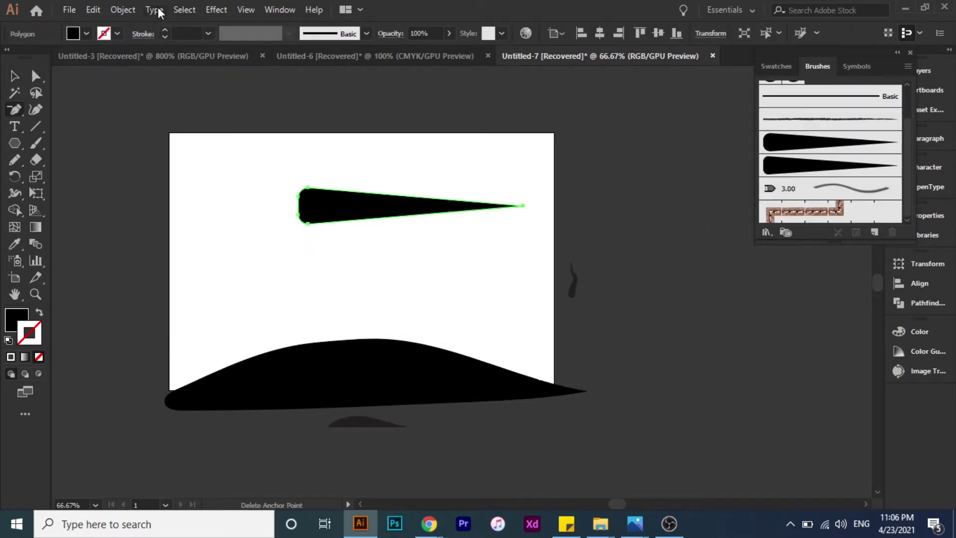
click(280, 10)
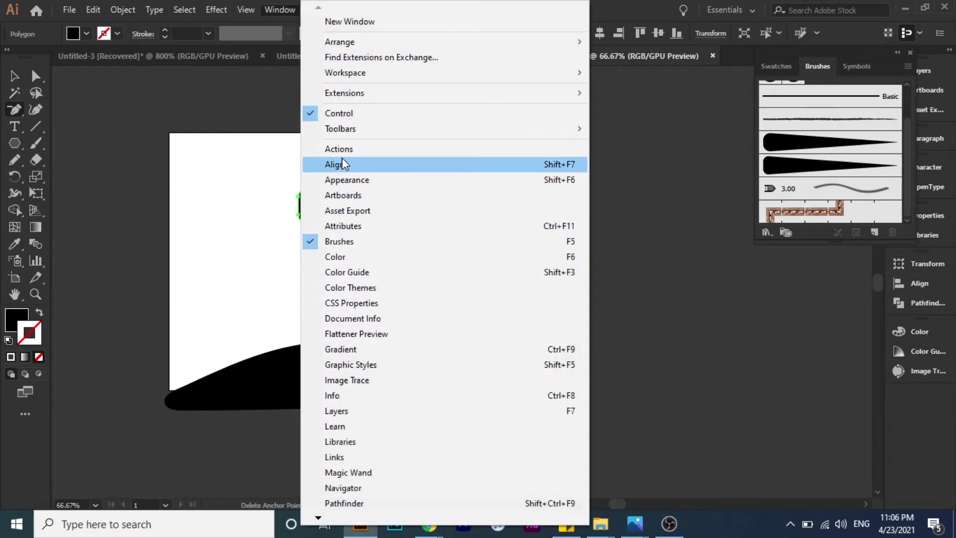
click(863, 247)
click(874, 232)
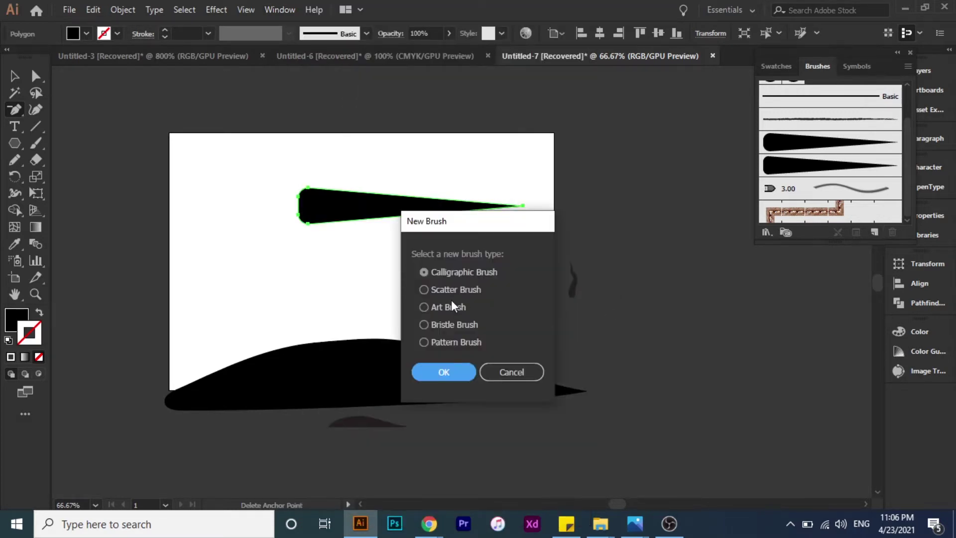
click(448, 307)
click(454, 368)
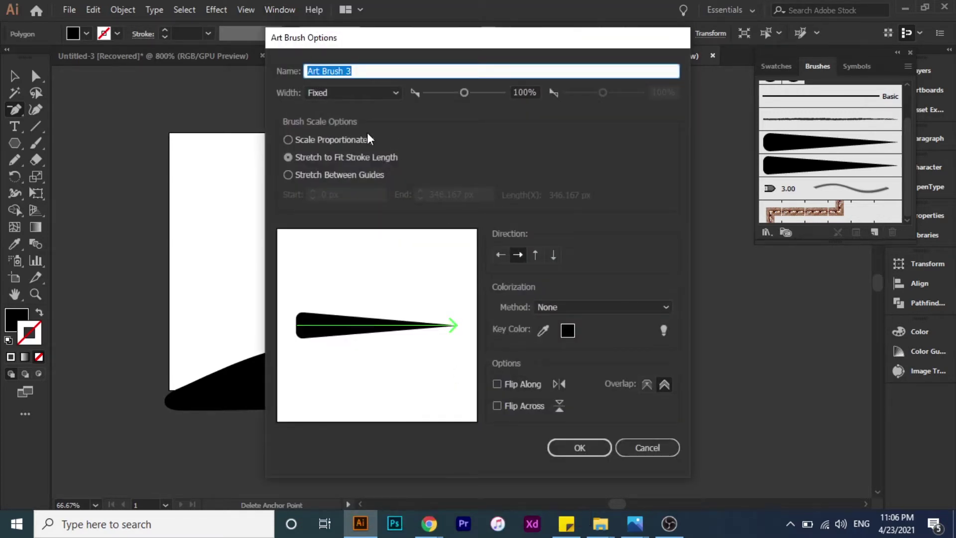
Set the art brush to Scale Proportionately with Tints colorization and save it
click(349, 139)
click(558, 307)
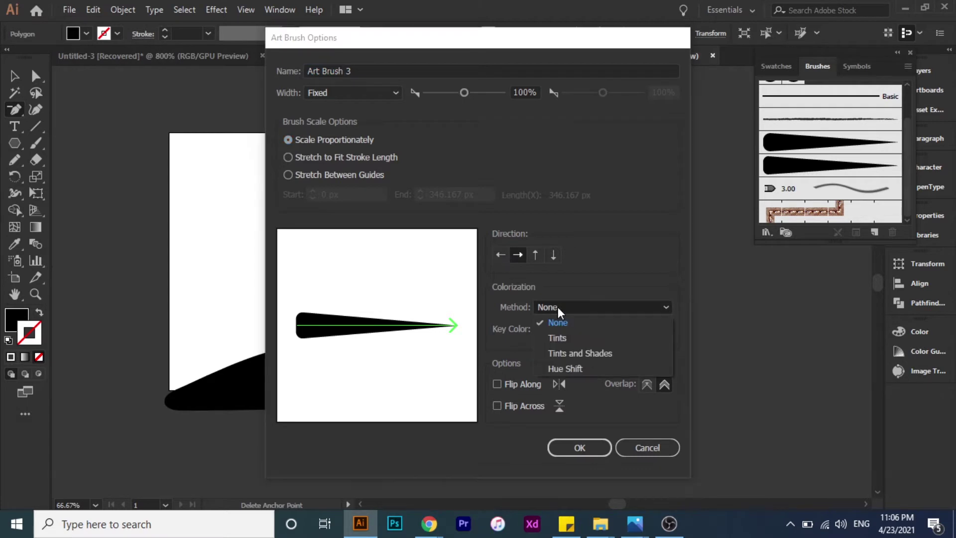
click(557, 337)
click(579, 448)
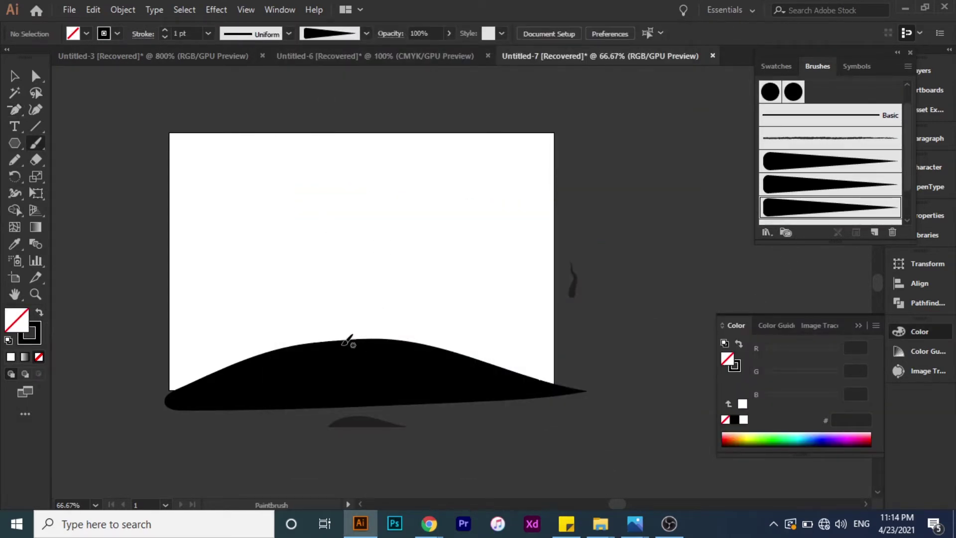
Paint a curving tree trunk up from the hill with the new art brush
drag(346, 342, 353, 237)
drag(332, 178, 329, 177)
key(ctrl+z)
mouse_move(348, 346)
mouse_down()
mouse_move(361, 235)
mouse_move(332, 189)
mouse_up()
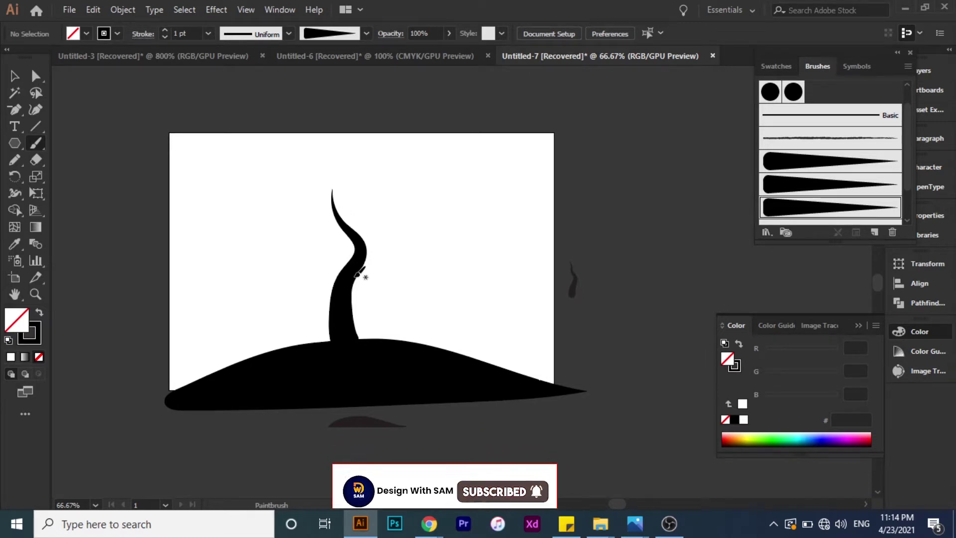
Paint tapered branches curving right, left, and upper-left from the trunk
drag(404, 251, 414, 245)
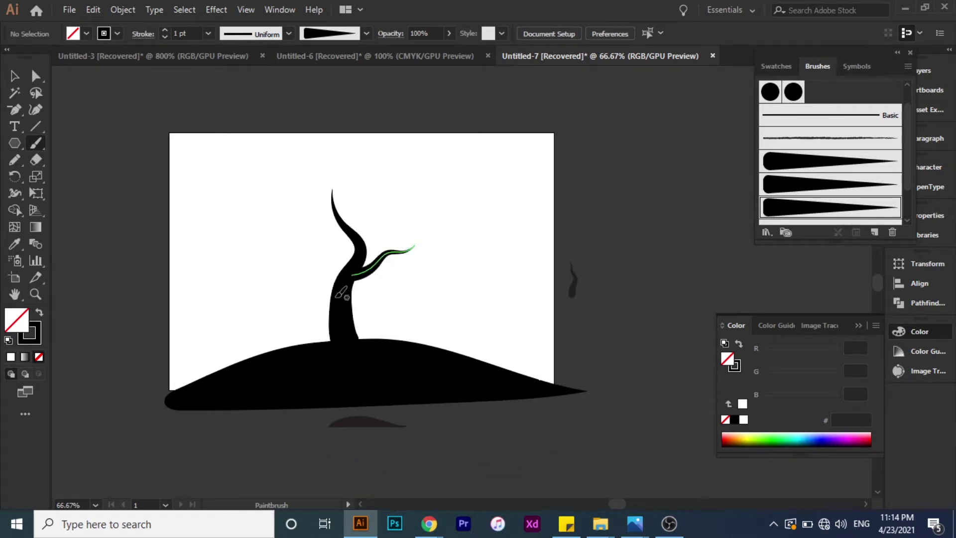
mouse_move(311, 269)
mouse_down()
mouse_move(269, 263)
mouse_move(301, 249)
mouse_up()
drag(274, 280, 260, 285)
key(ctrl+z)
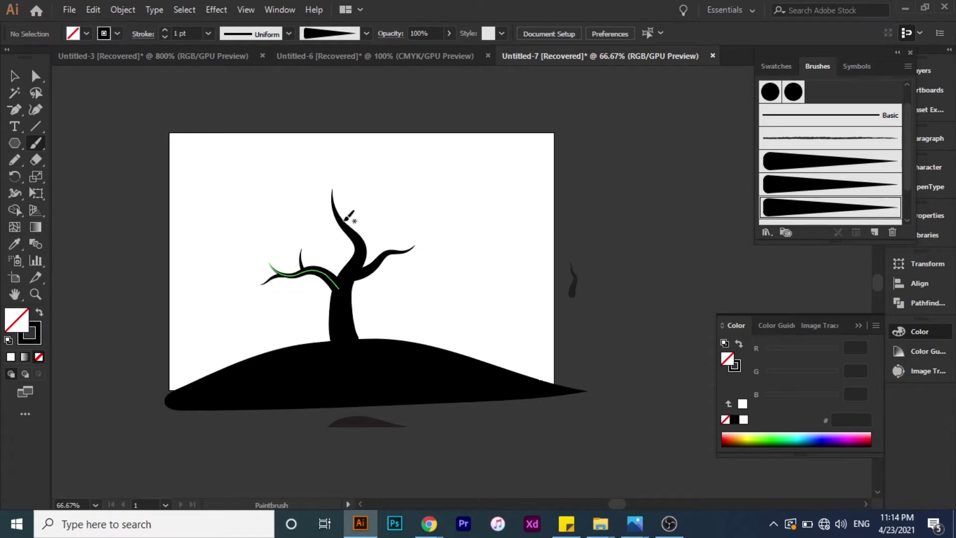
drag(307, 225, 300, 225)
alt+scroll(312, 225, up, 3)
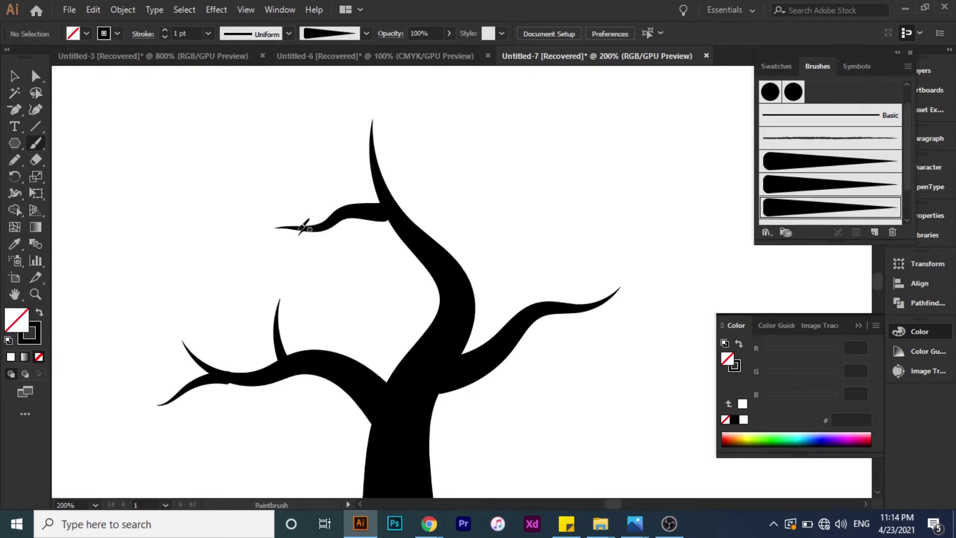
Add a small upward twig on the left branch
drag(292, 229, 291, 218)
key(ctrl+z)
drag(291, 229, 290, 218)
Repaint the upper-right branch as a curving stroke and add two twigs to it
drag(445, 247, 492, 170)
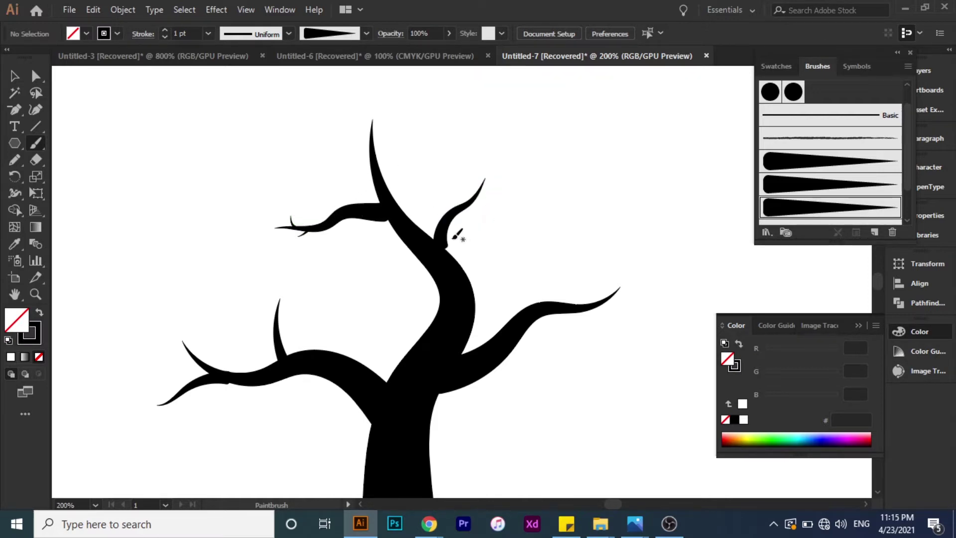
key(ctrl+z)
mouse_move(432, 249)
mouse_down()
mouse_move(482, 196)
mouse_move(479, 175)
mouse_move(492, 206)
mouse_up()
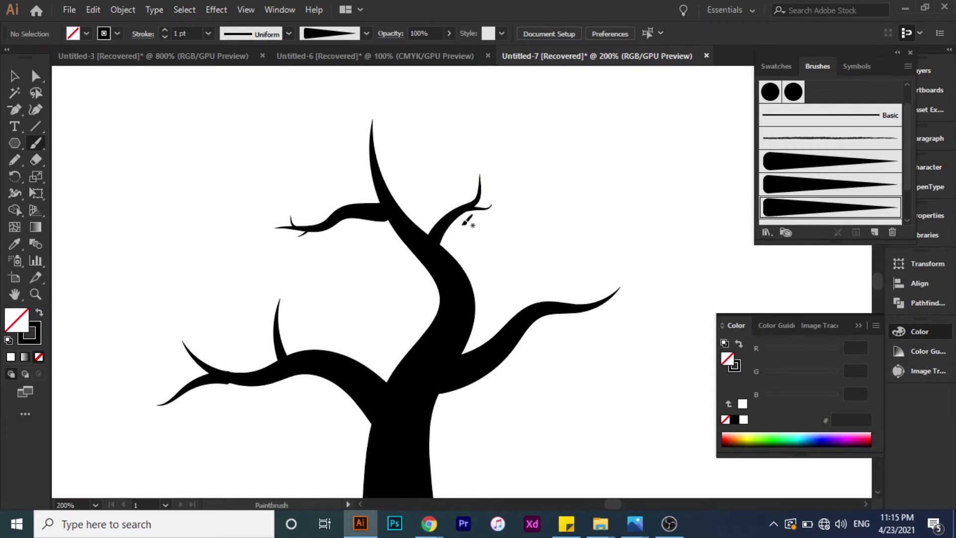
key(ctrl+z)
key(ctrl+z)
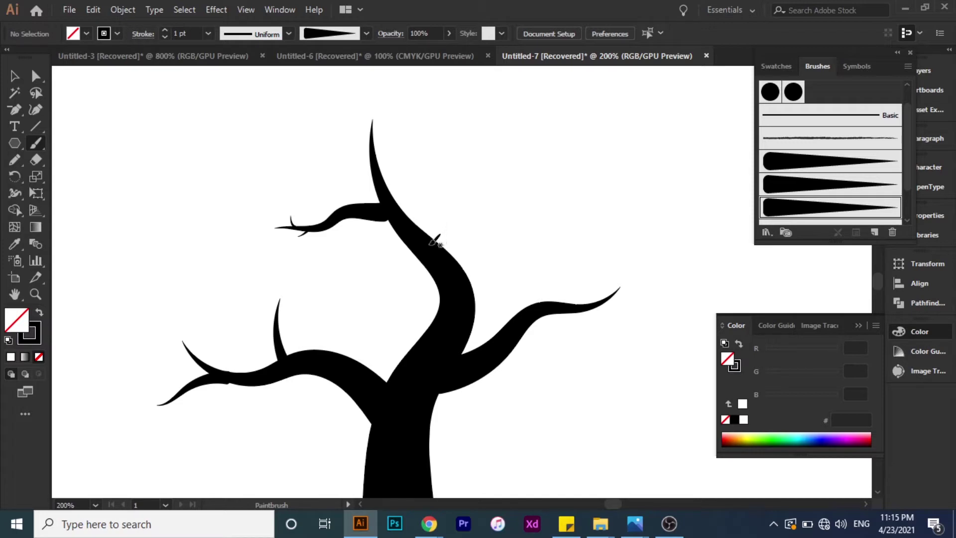
drag(435, 241, 511, 181)
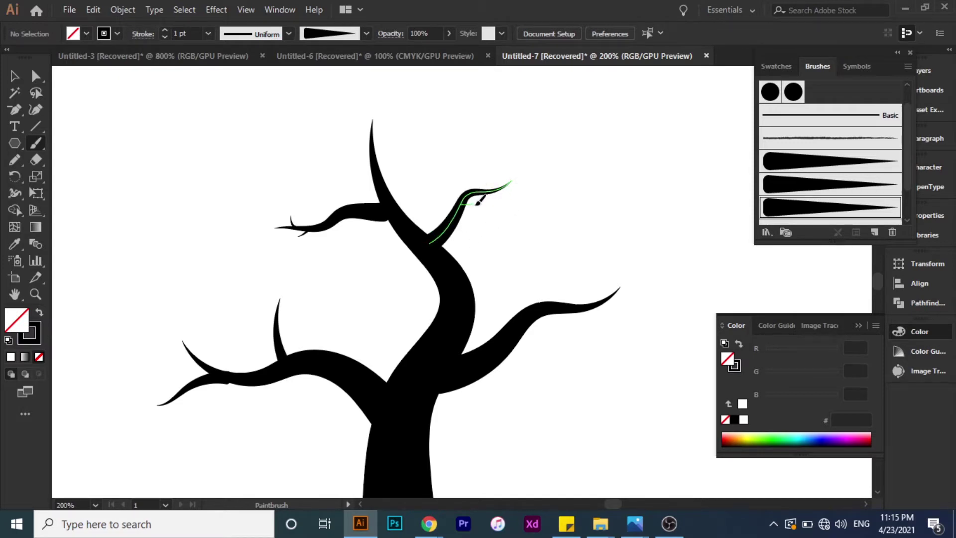
mouse_move(466, 201)
mouse_down()
mouse_move(497, 210)
mouse_move(448, 143)
mouse_up()
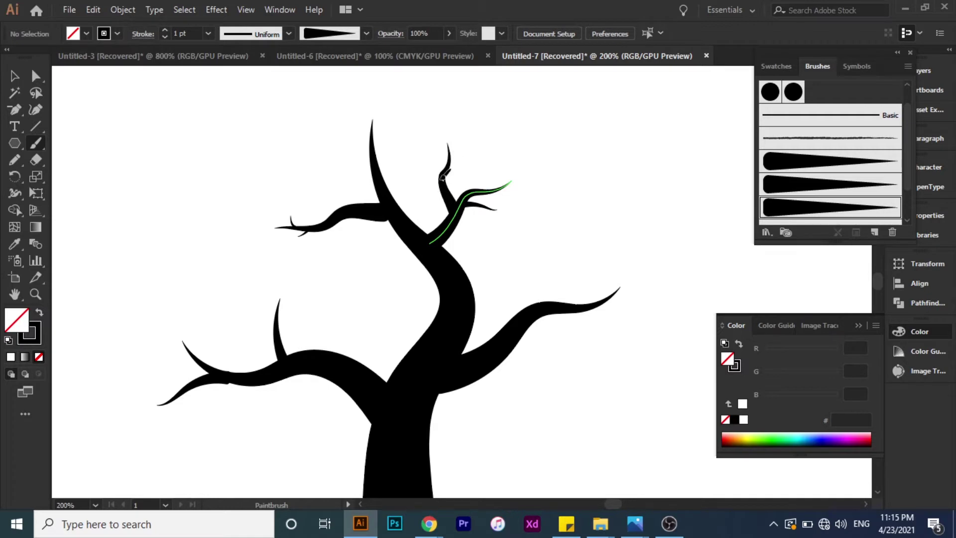
mouse_move(443, 178)
mouse_down()
mouse_move(421, 174)
mouse_move(467, 145)
mouse_up()
Add upturned twigs to the upper-left branch and the right branch
drag(375, 158, 393, 130)
drag(374, 166, 341, 157)
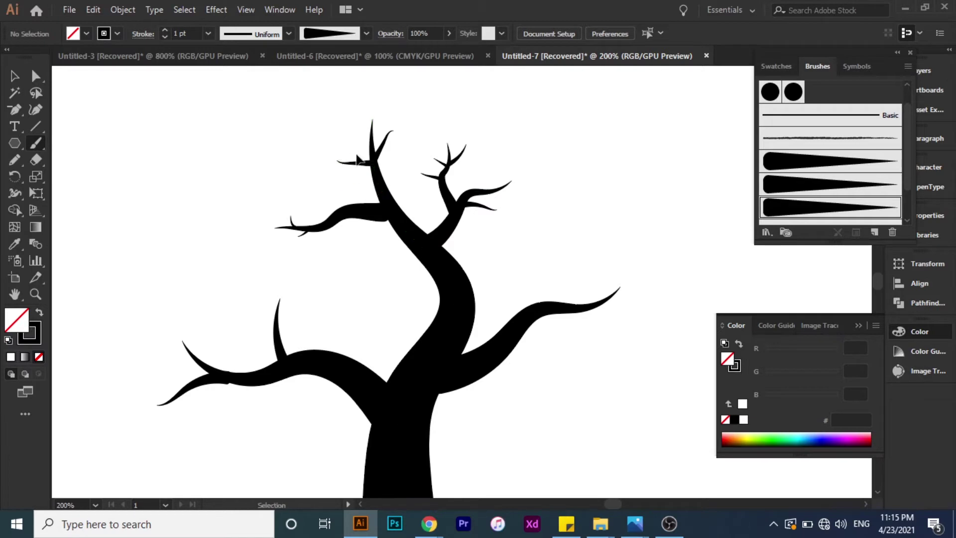
key(ctrl+z)
key(ctrl+z)
drag(384, 175, 351, 142)
alt+scroll(296, 151, down, 1)
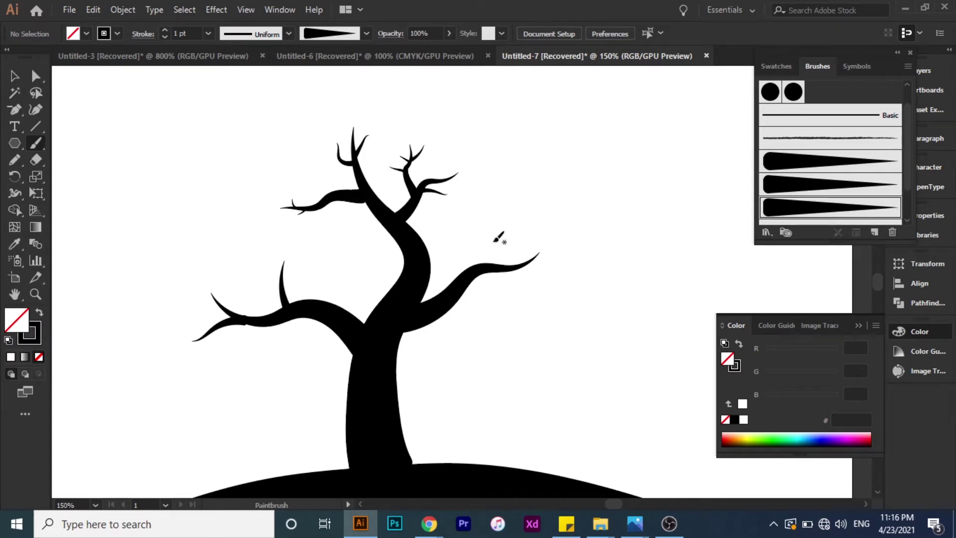
drag(480, 264, 491, 225)
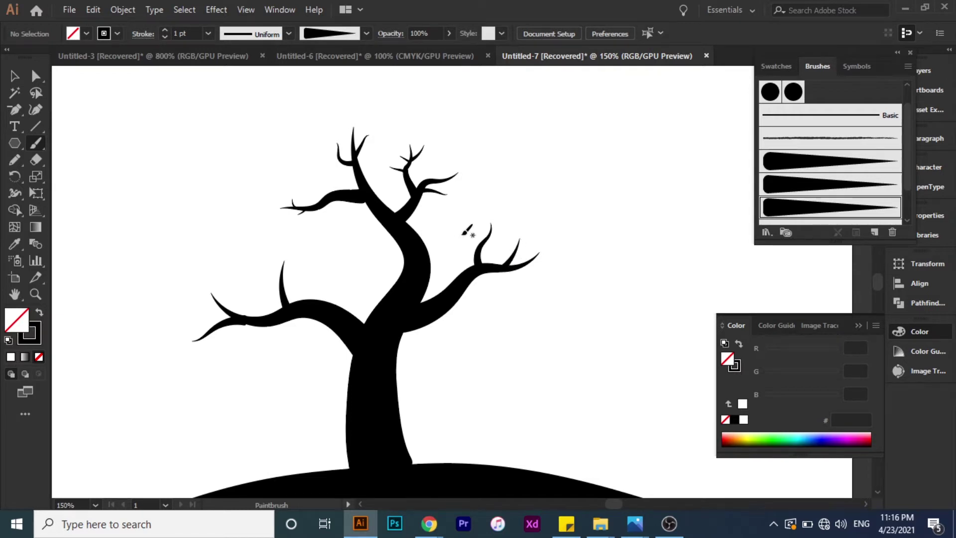
drag(524, 237, 521, 240)
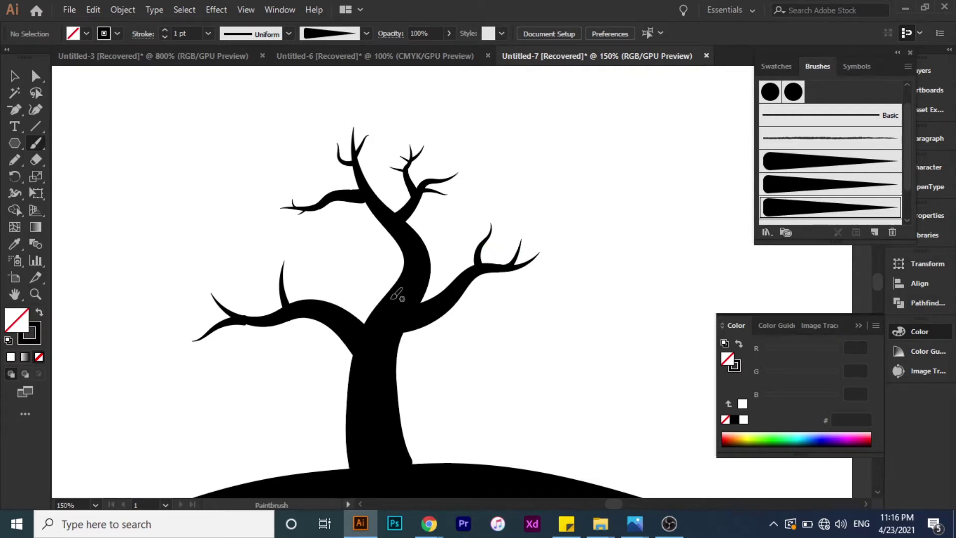
Enlarge the twig at the left branch tip by dragging its bounding-box handle
scroll(437, 306, down, 3)
scroll(428, 308, up, 4)
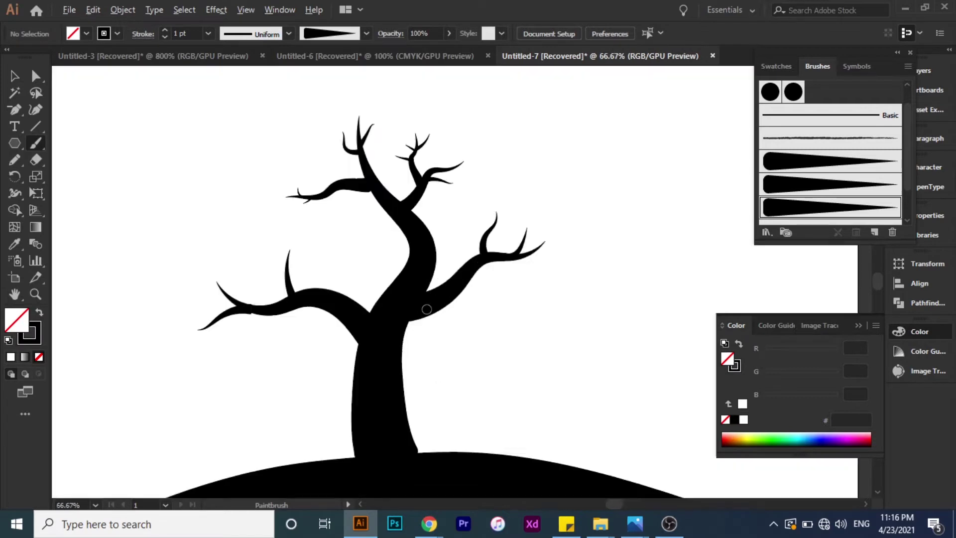
scroll(427, 309, up, 1)
scroll(427, 309, up, 2)
scroll(124, 149, down, 4)
key(v)
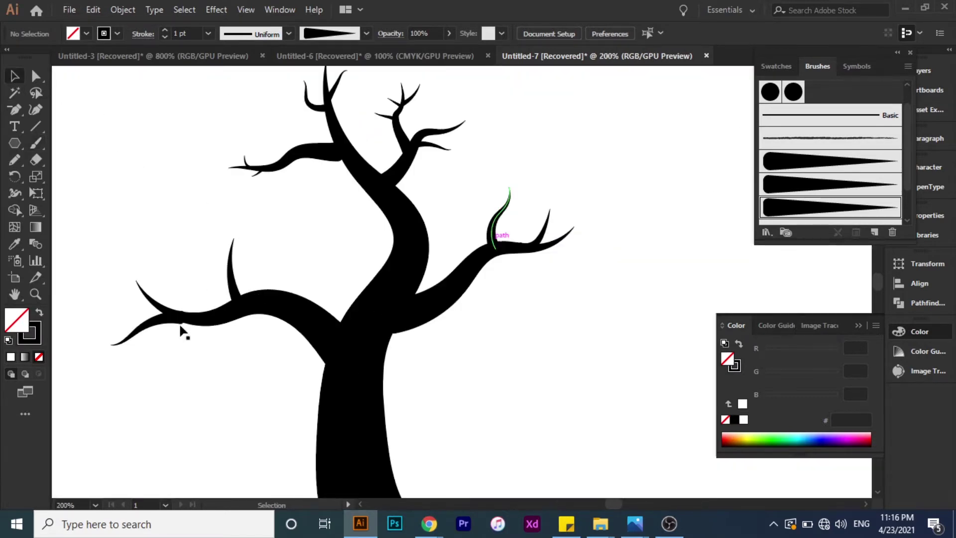
scroll(181, 331, up, 3)
click(173, 299)
drag(184, 343, 183, 345)
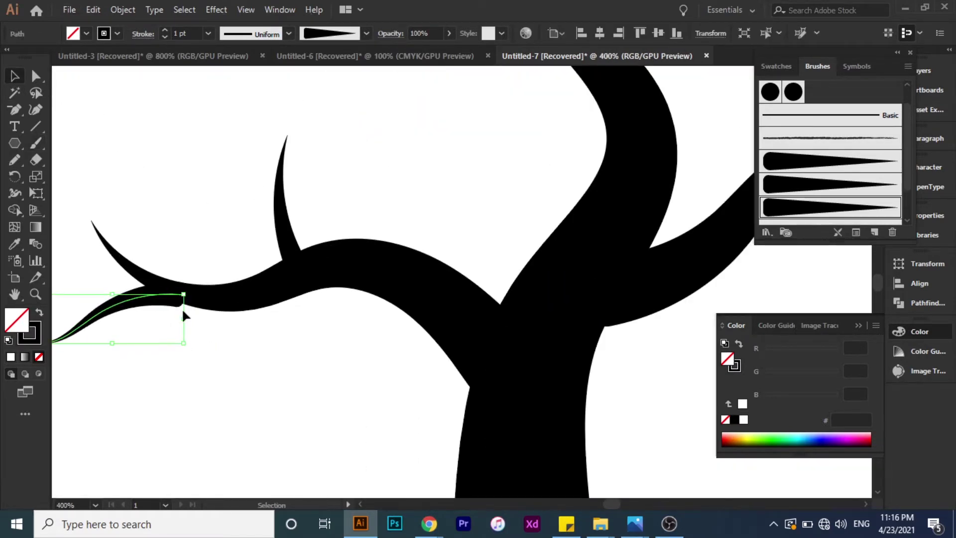
drag(184, 297, 186, 296)
click(203, 256)
click(186, 295)
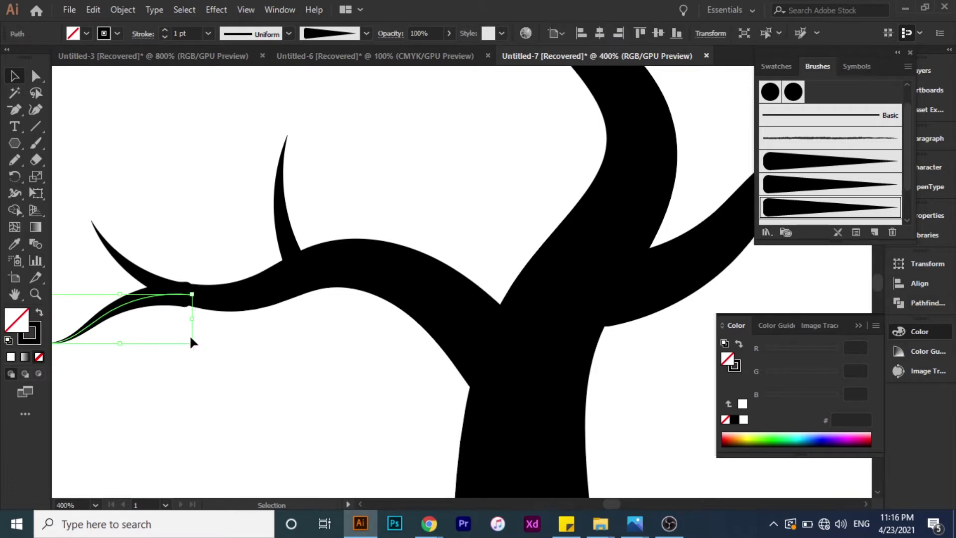
drag(192, 338, 191, 331)
click(219, 230)
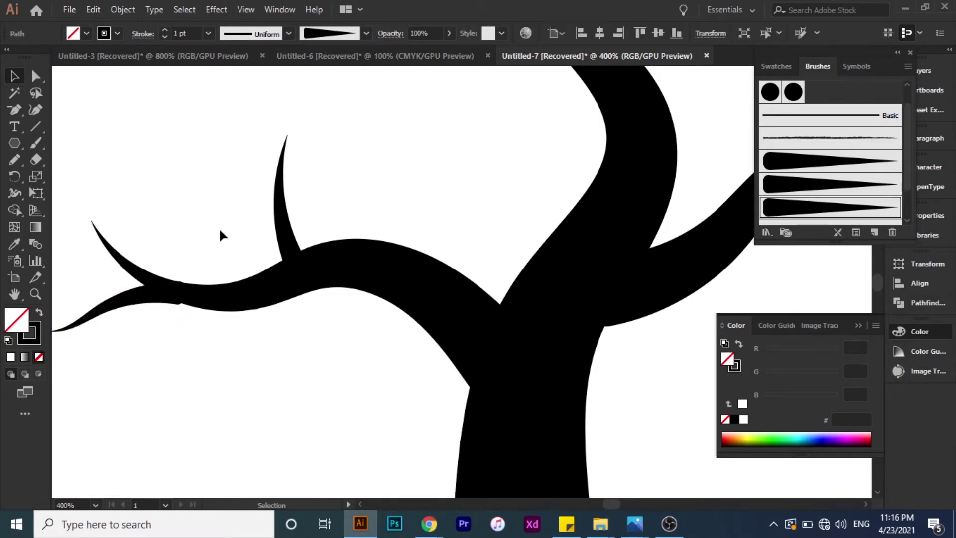
Pan around the drawing and zoom out to view the whole artboard
scroll(223, 271, down, 1)
scroll(311, 266, up, 1)
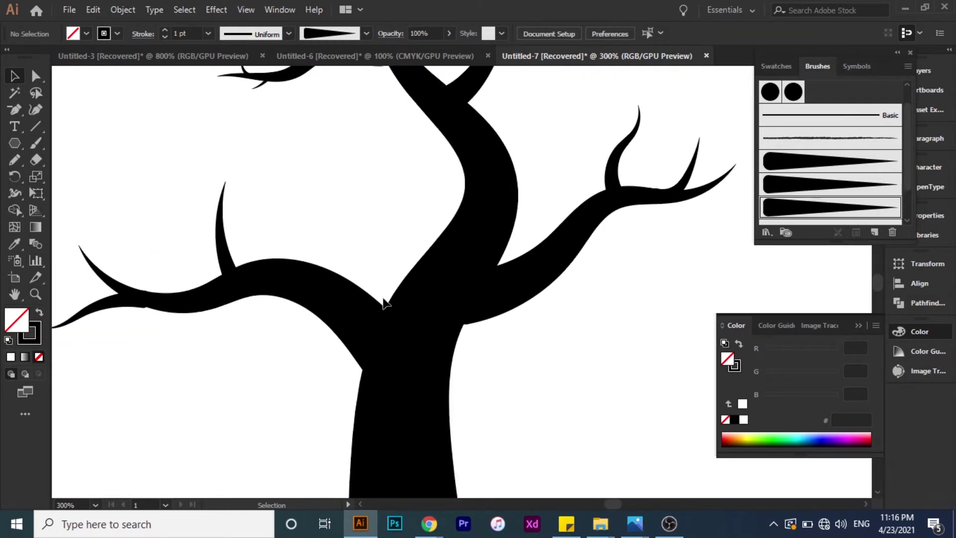
scroll(320, 325, right, 2)
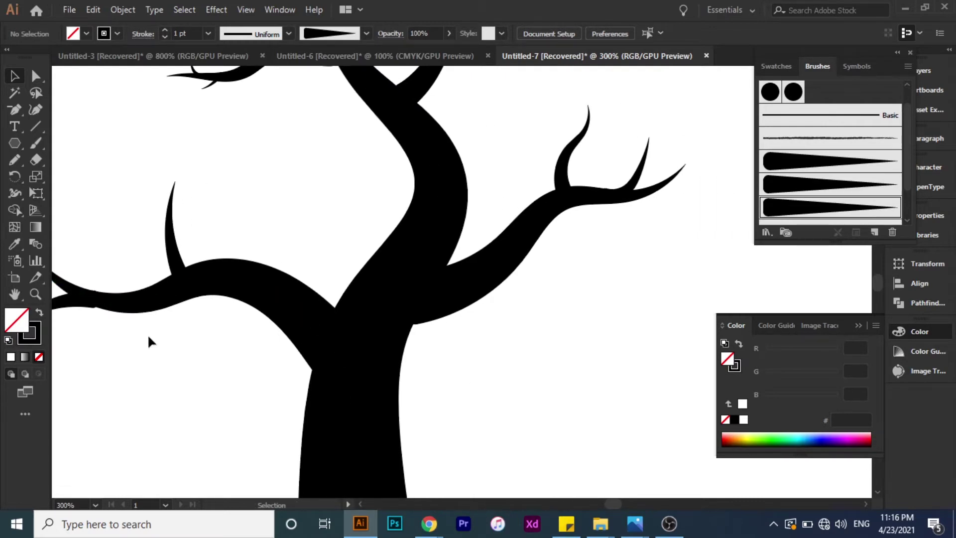
scroll(141, 279, down, 3)
scroll(268, 256, up, 2)
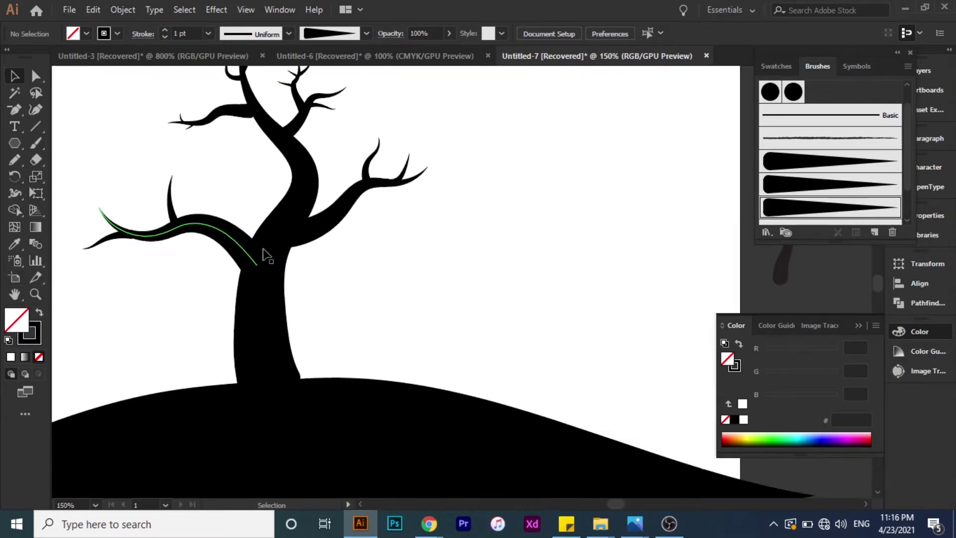
scroll(267, 255, down, 1)
scroll(380, 265, up, 1)
scroll(310, 277, up, 1)
scroll(309, 277, up, 1)
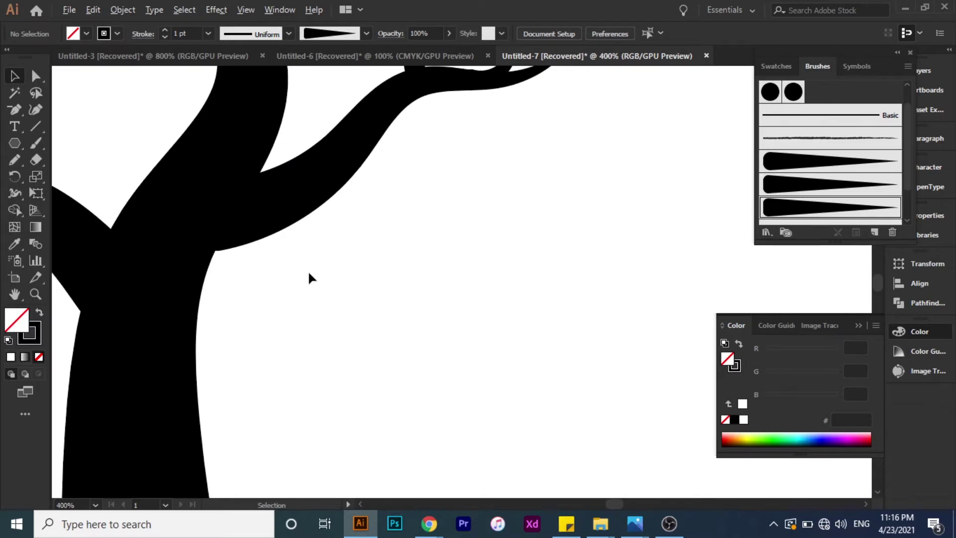
scroll(309, 277, down, 3)
scroll(312, 281, up, 1)
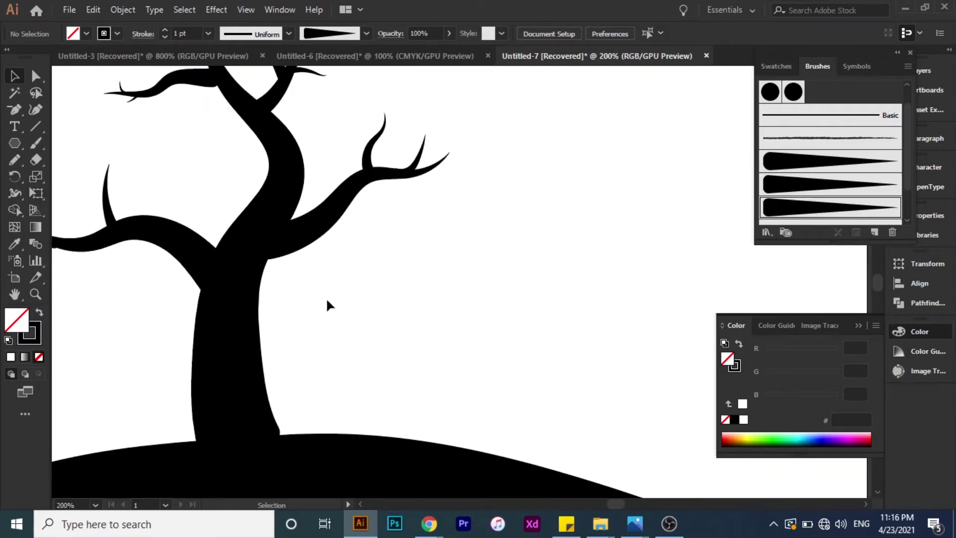
click(35, 294)
scroll(209, 264, down, 1)
scroll(192, 263, down, 1)
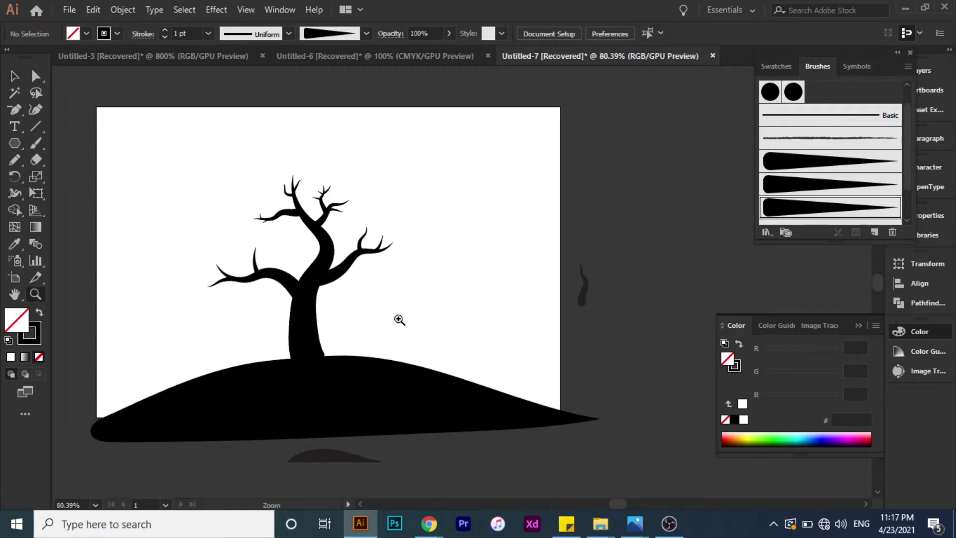
Marquee-select the whole tree and nudge it about 19 px right and 10 px down
click(14, 76)
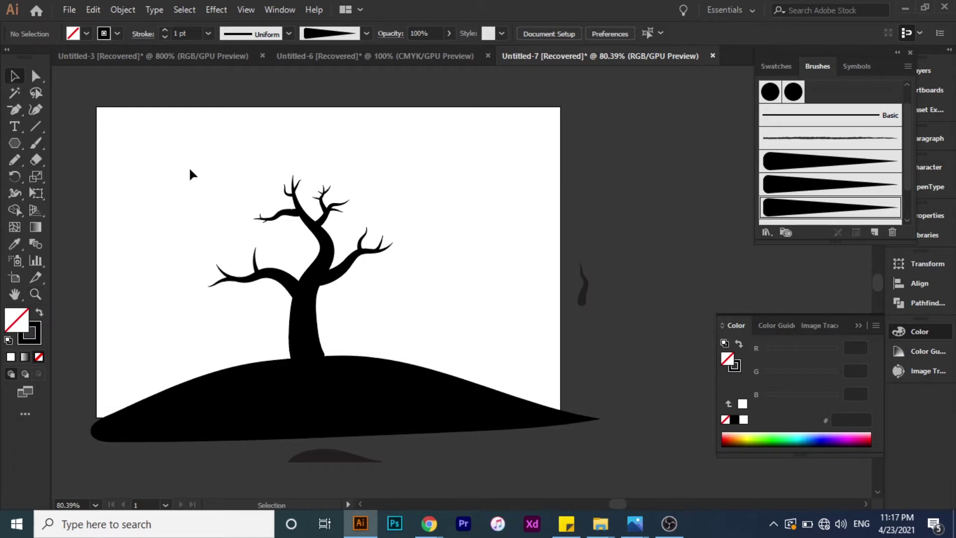
drag(189, 167, 399, 318)
key(ctrl)
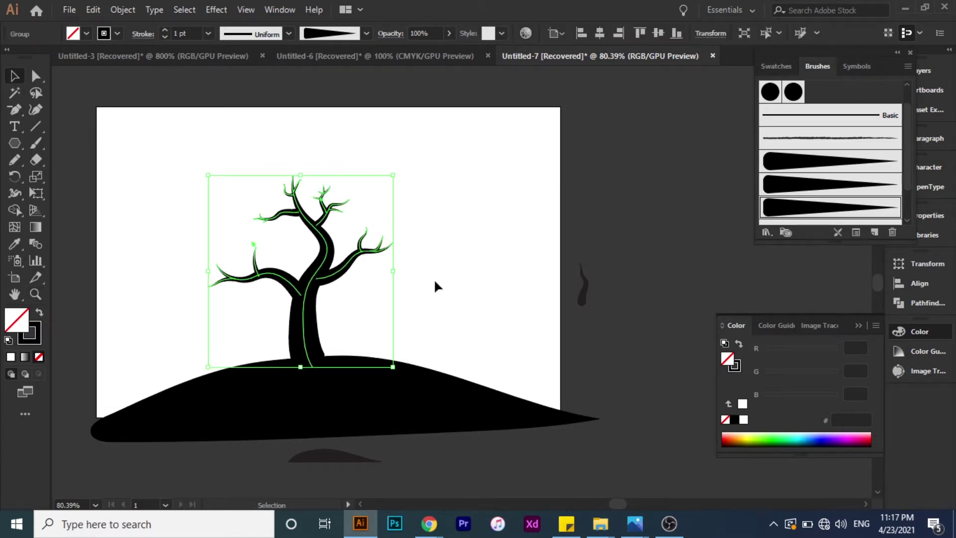
click(291, 224)
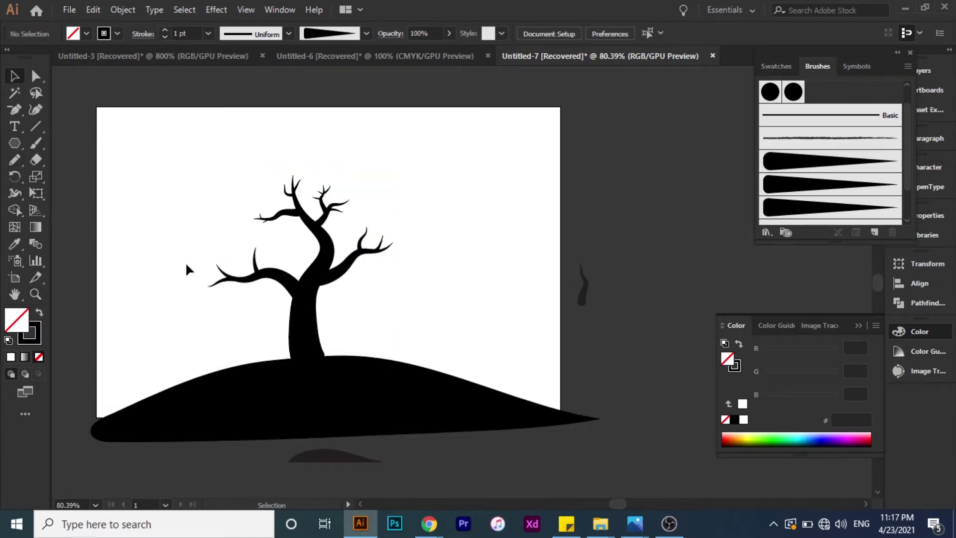
drag(319, 324, 328, 329)
click(422, 279)
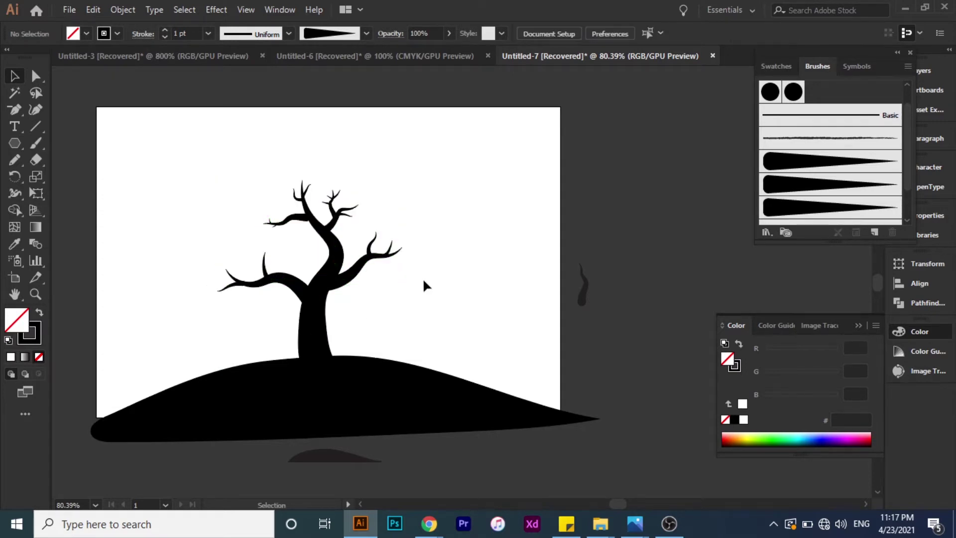
click(730, 231)
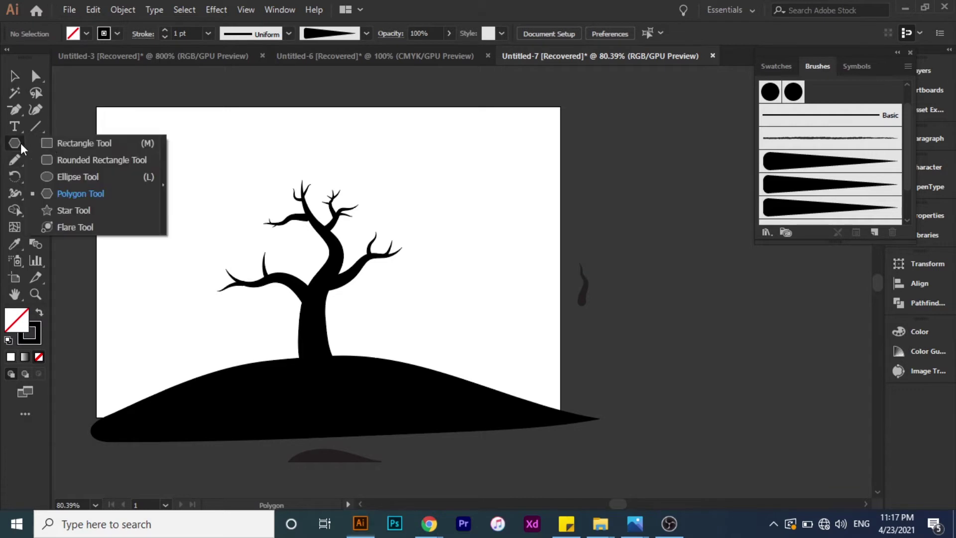
Draw an artboard-sized rectangle and fill it with a white-to-black linear gradient
drag(19, 142, 95, 143)
drag(97, 107, 561, 416)
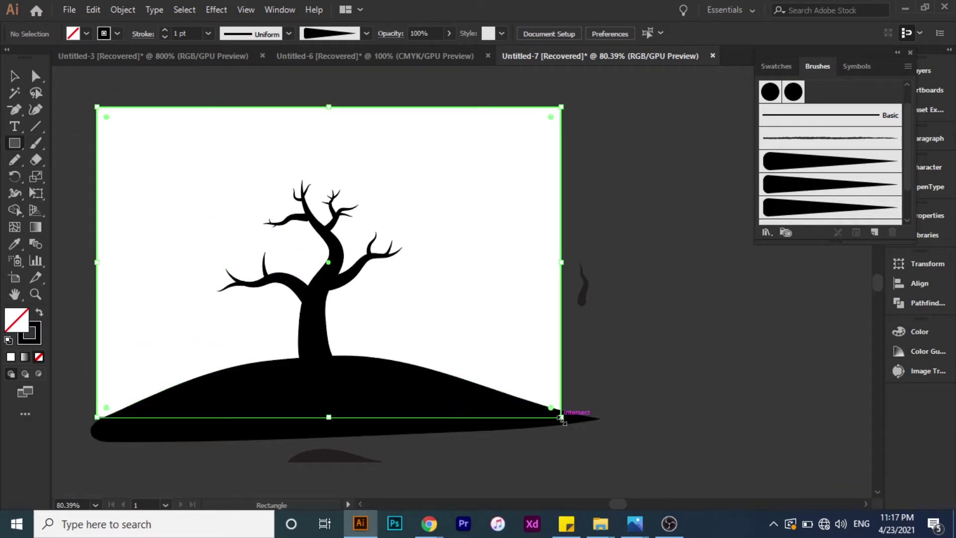
key(shift+x)
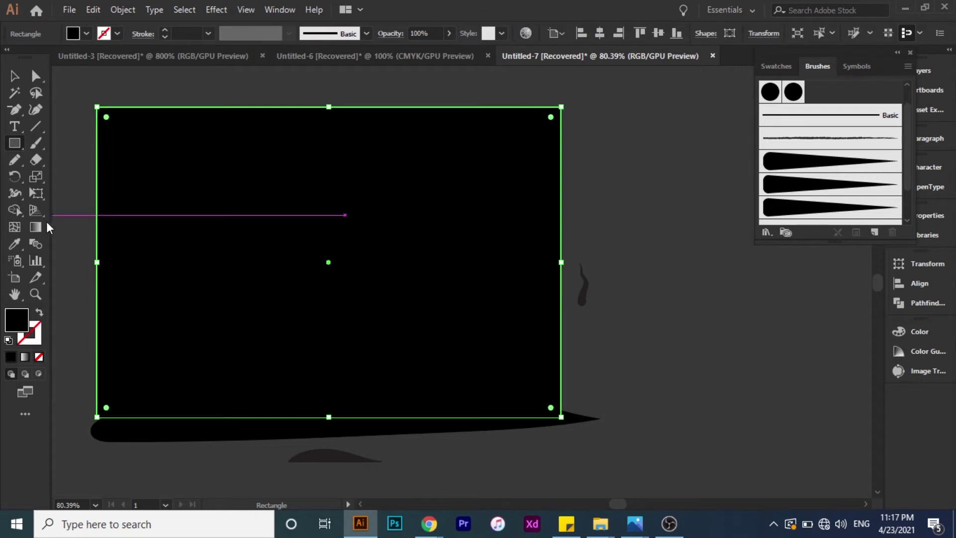
click(35, 227)
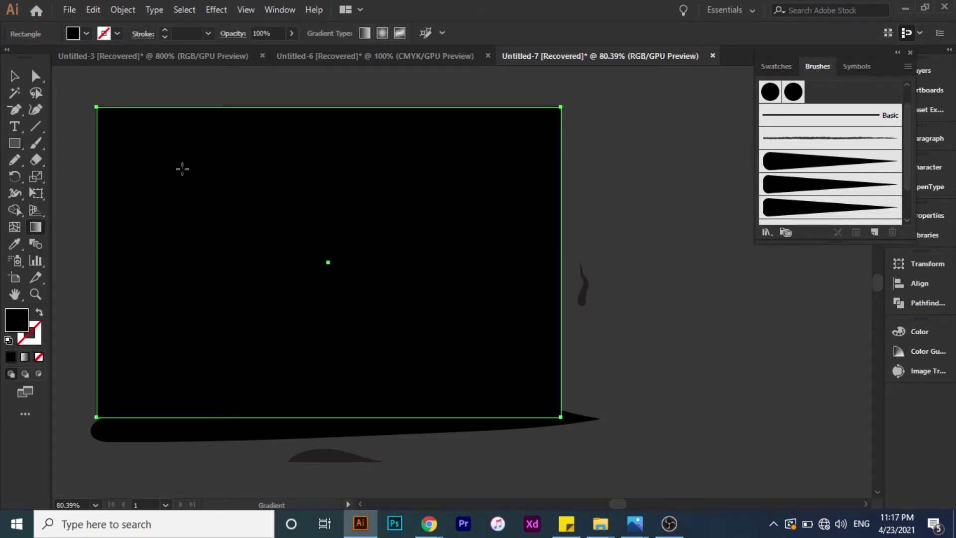
click(365, 33)
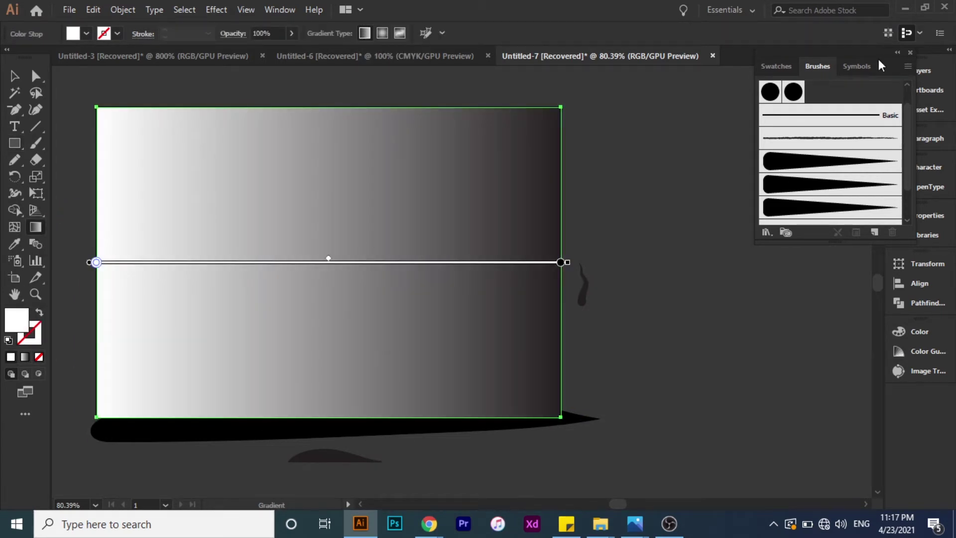
Move the rectangle behind the tree and hill, and make its gradient run vertically
click(898, 52)
click(921, 73)
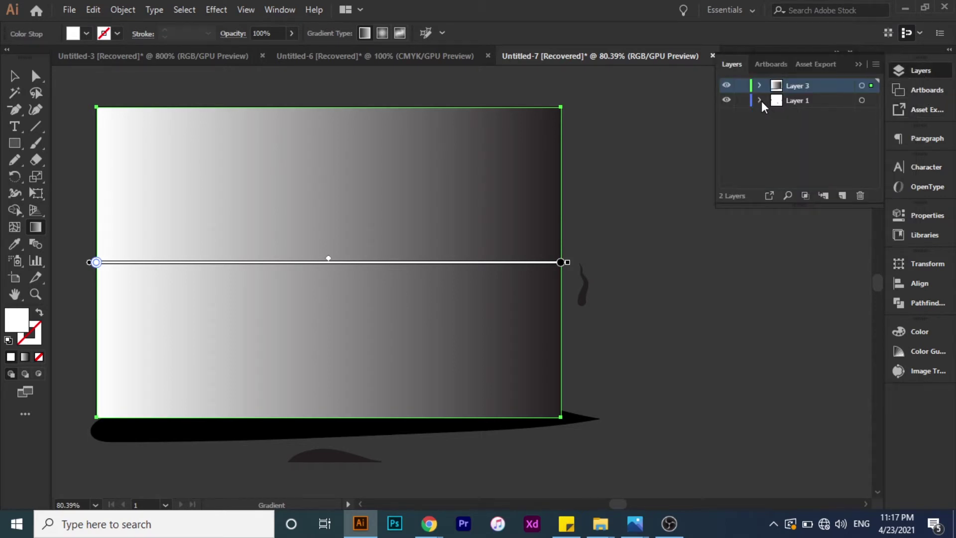
drag(795, 86, 795, 107)
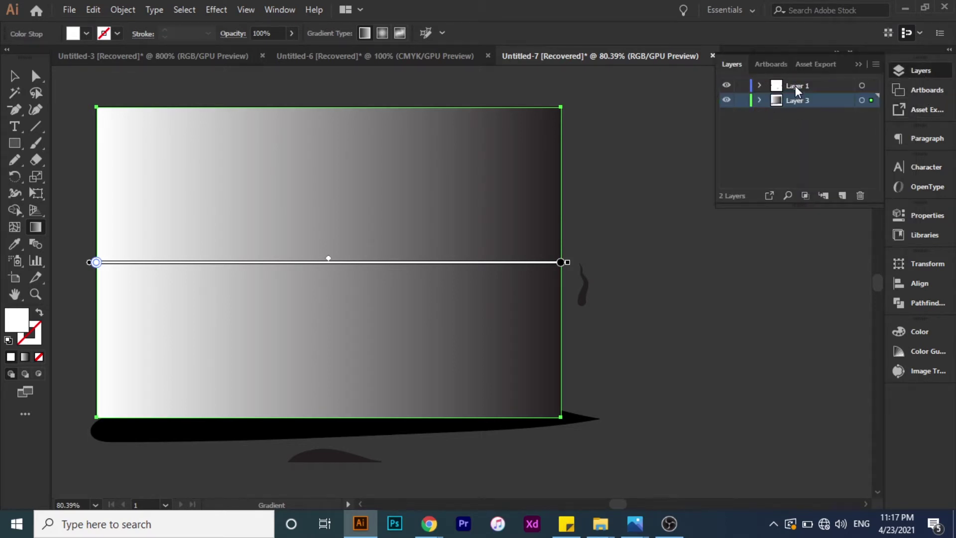
click(759, 100)
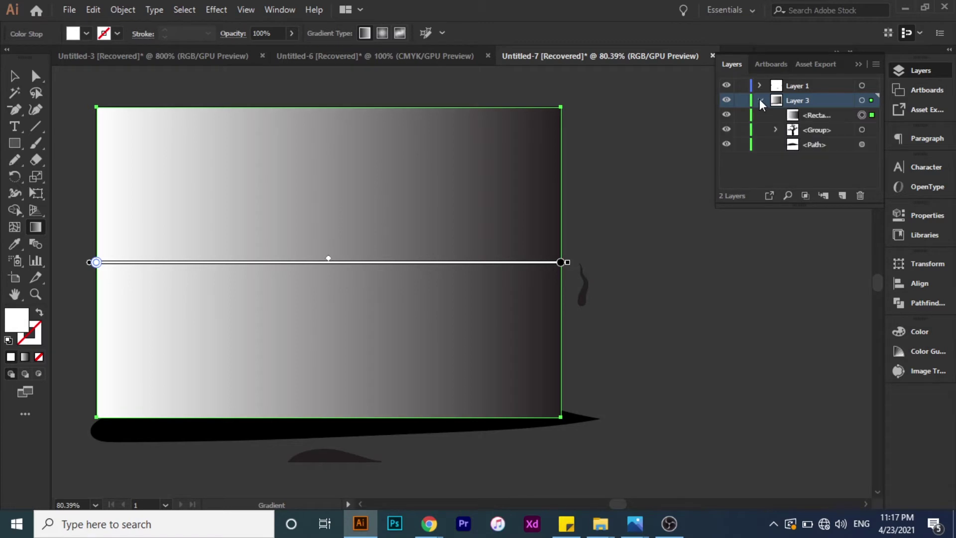
drag(807, 116, 821, 156)
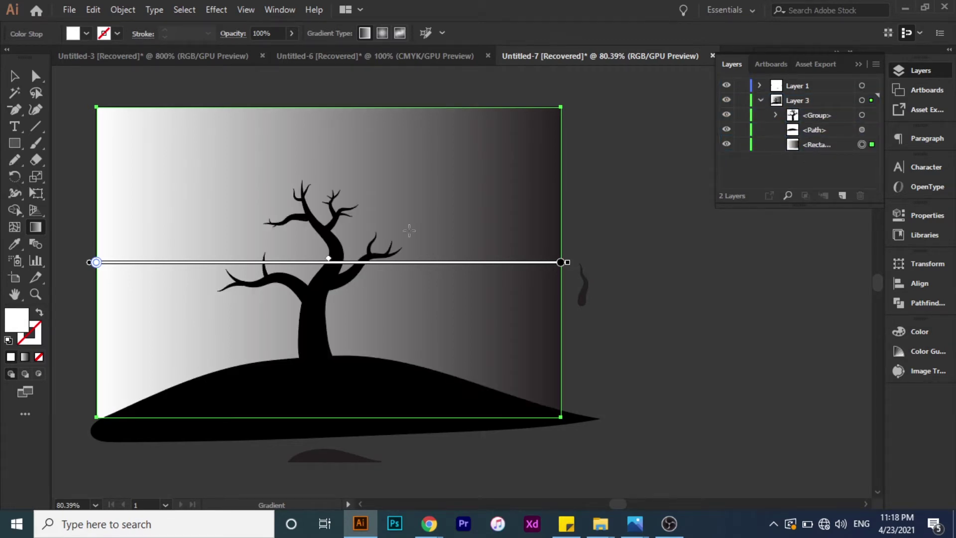
drag(389, 122, 405, 345)
mouse_move(445, 392)
mouse_down()
mouse_move(453, 162)
mouse_move(447, 200)
mouse_up()
Re-angle the gradient from sky top to hill and make its top stop dark navy
drag(436, 230, 762, 144)
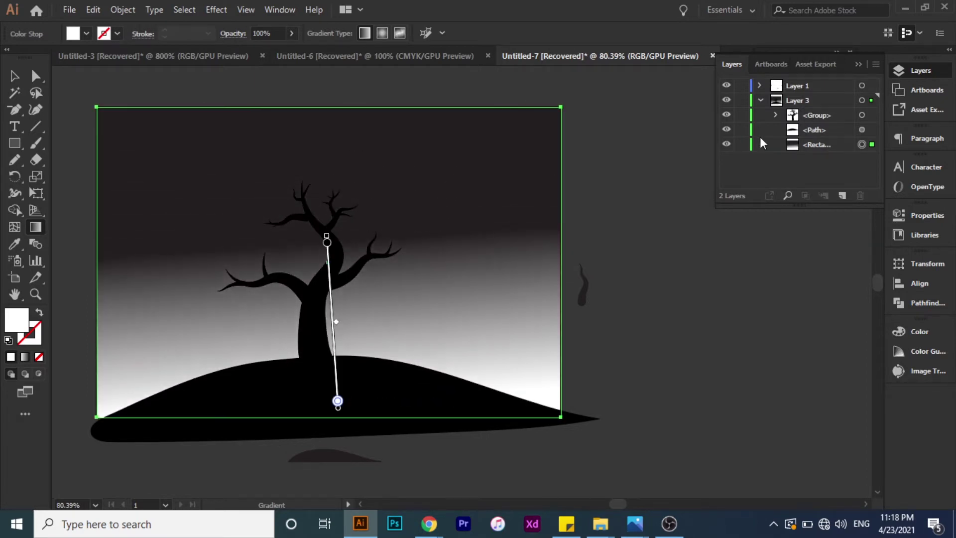
click(858, 69)
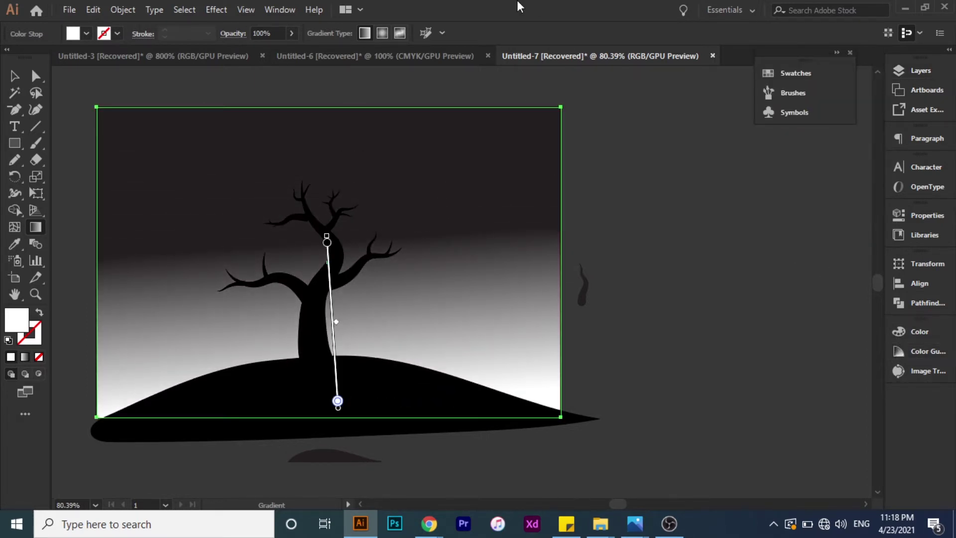
click(280, 10)
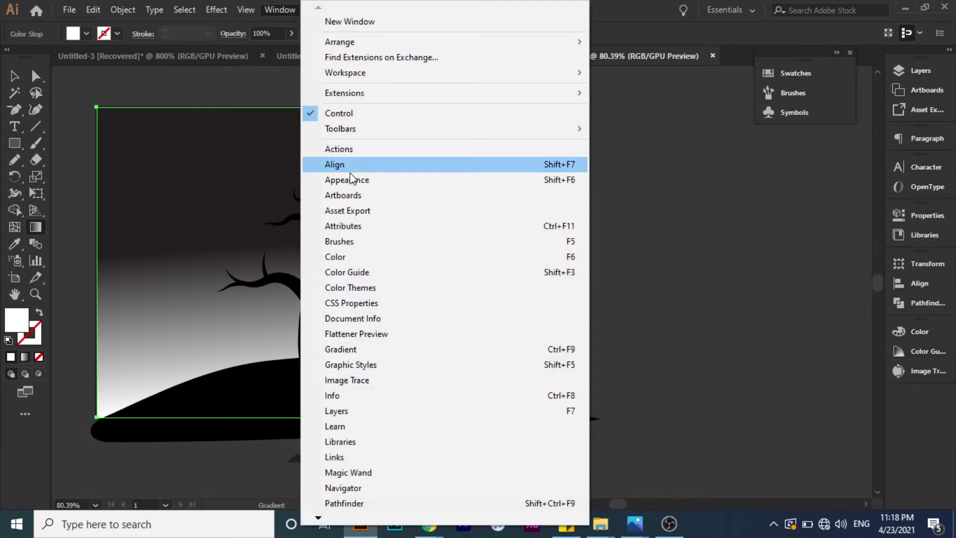
click(349, 349)
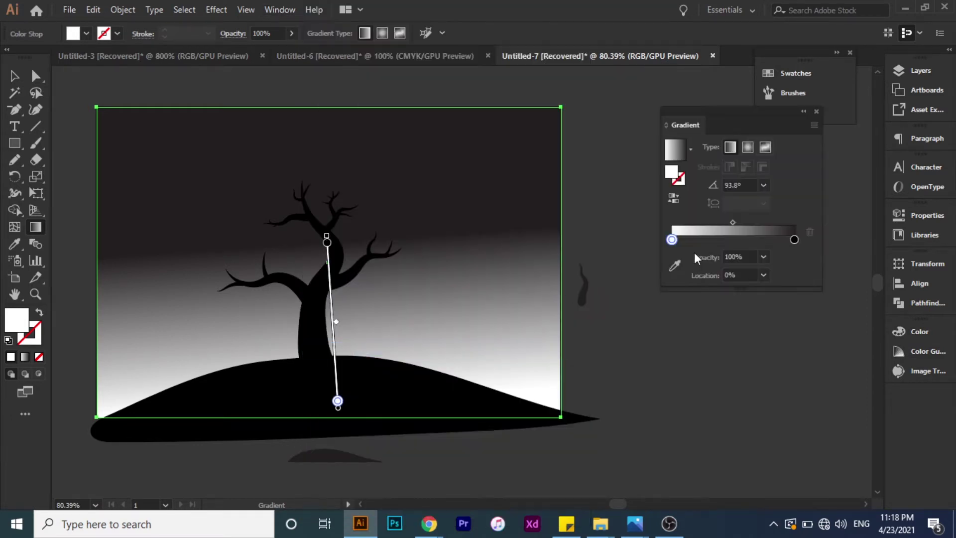
double_click(794, 241)
click(792, 255)
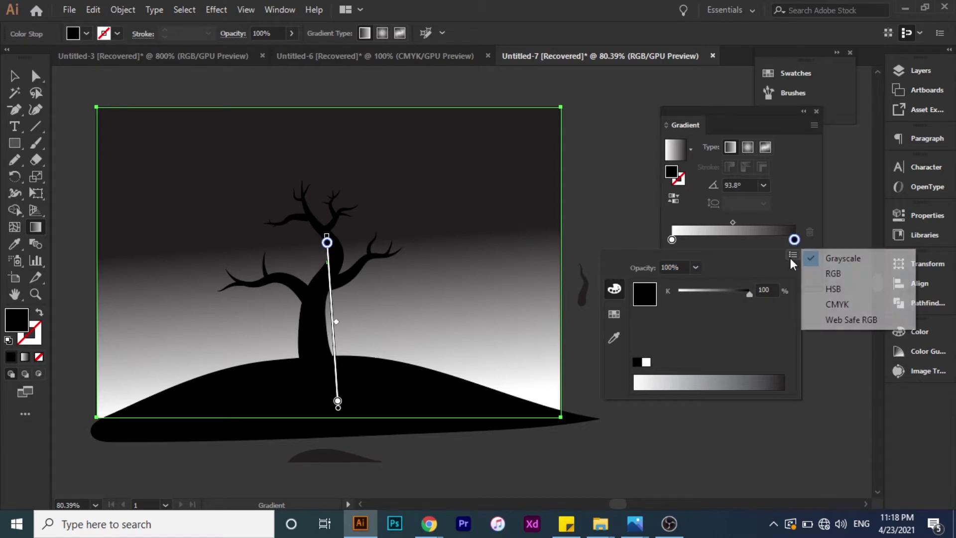
click(827, 276)
drag(742, 381, 735, 380)
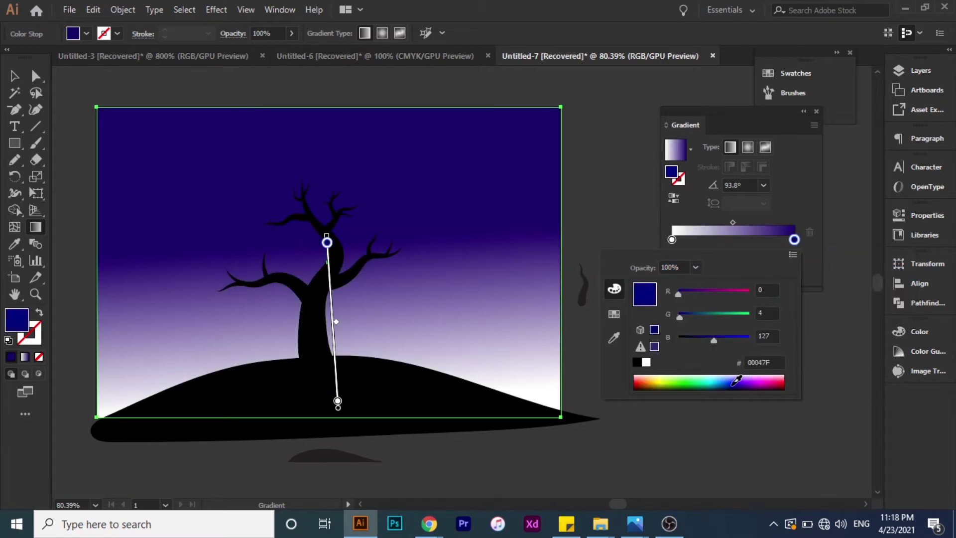
click(735, 381)
Make the lower gradient stop teal green and move the midpoint to 33.24%
click(671, 240)
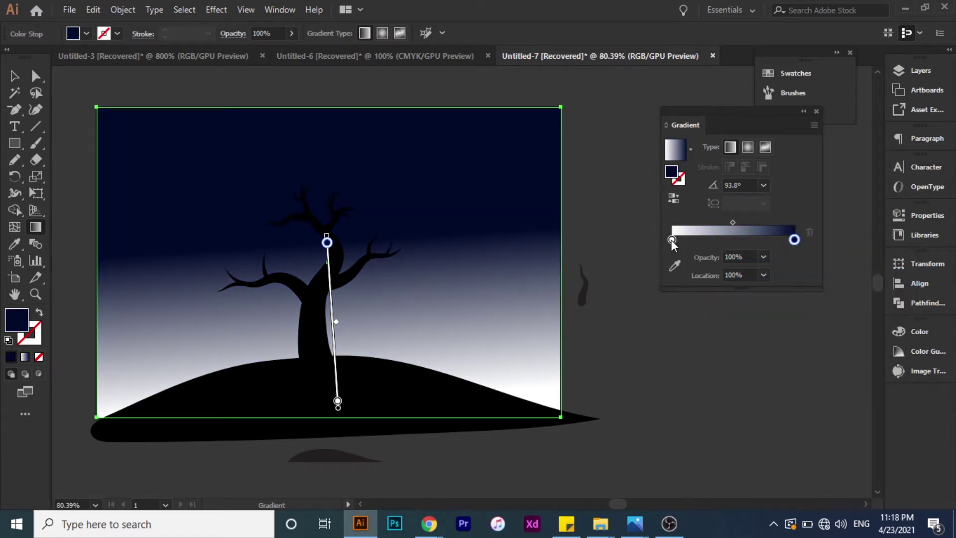
double_click(672, 240)
click(793, 254)
click(810, 270)
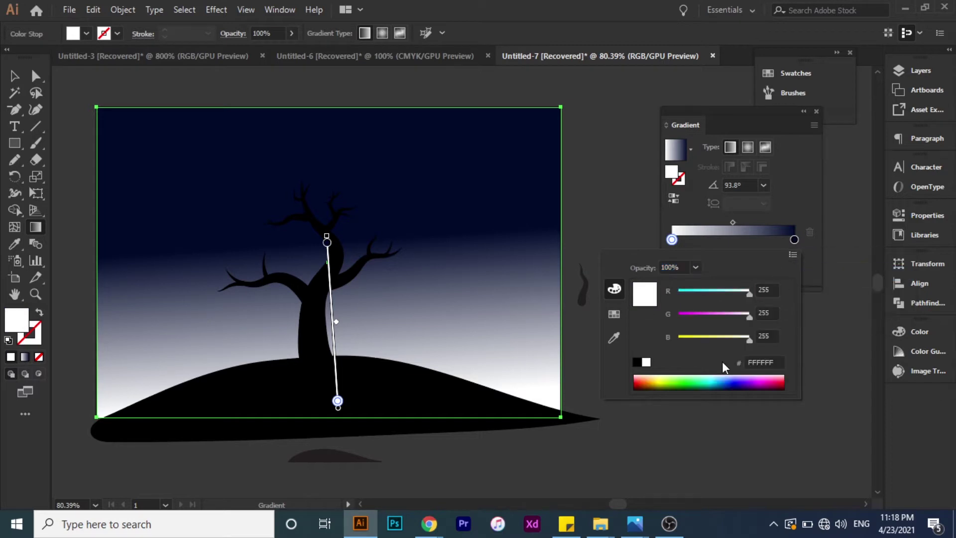
click(717, 382)
drag(716, 382, 709, 381)
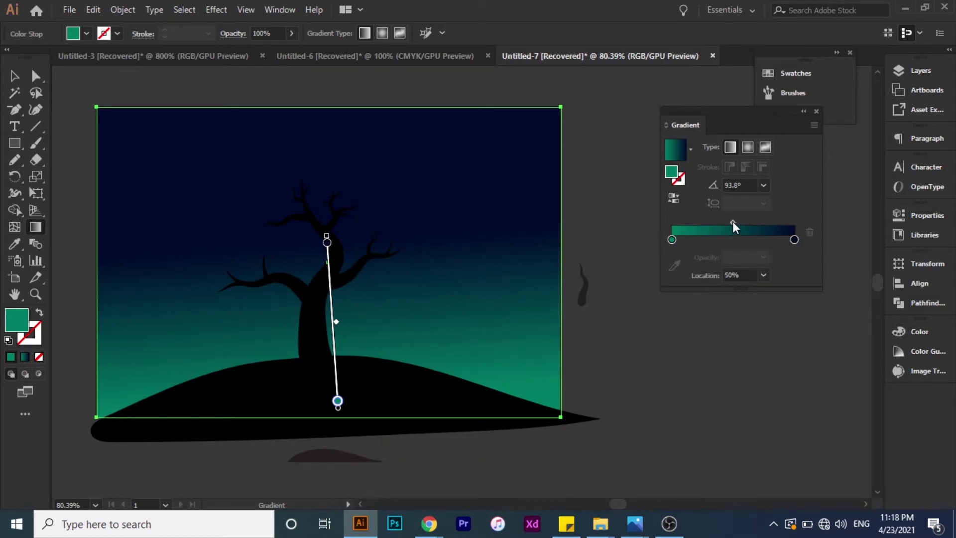
drag(732, 222, 713, 222)
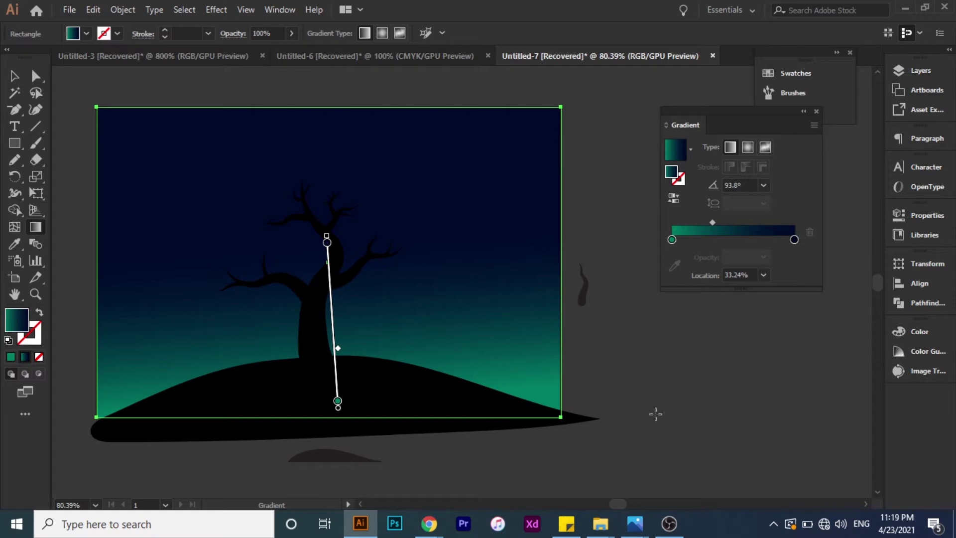
click(15, 75)
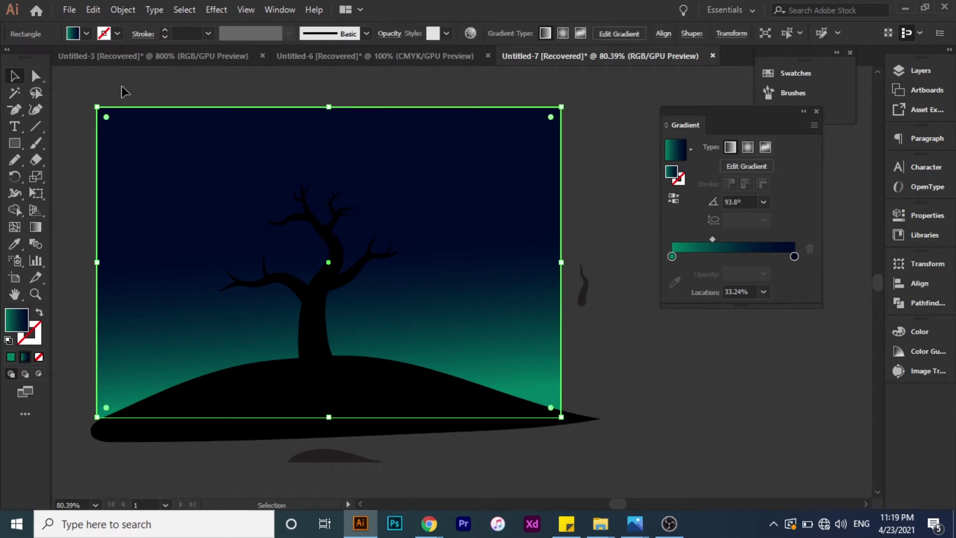
click(122, 90)
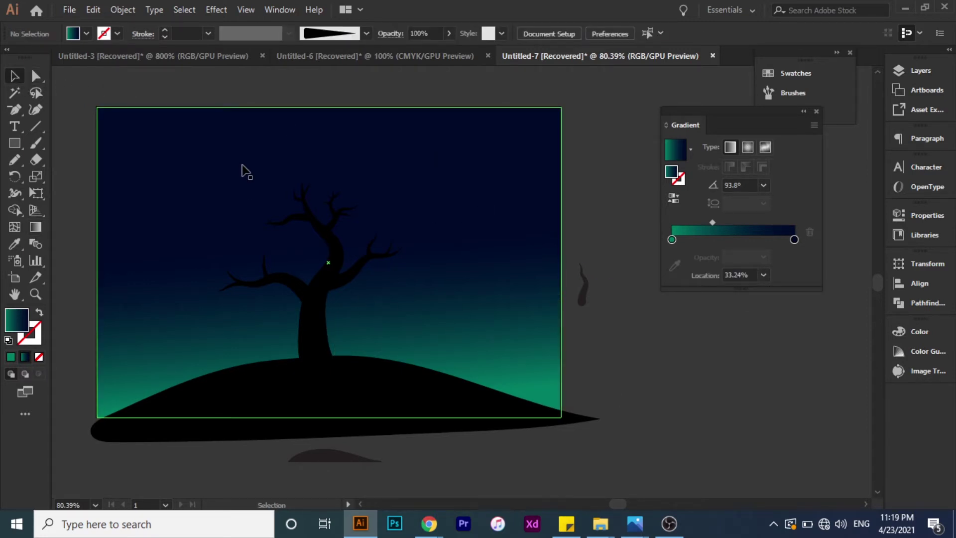
drag(16, 146, 64, 164)
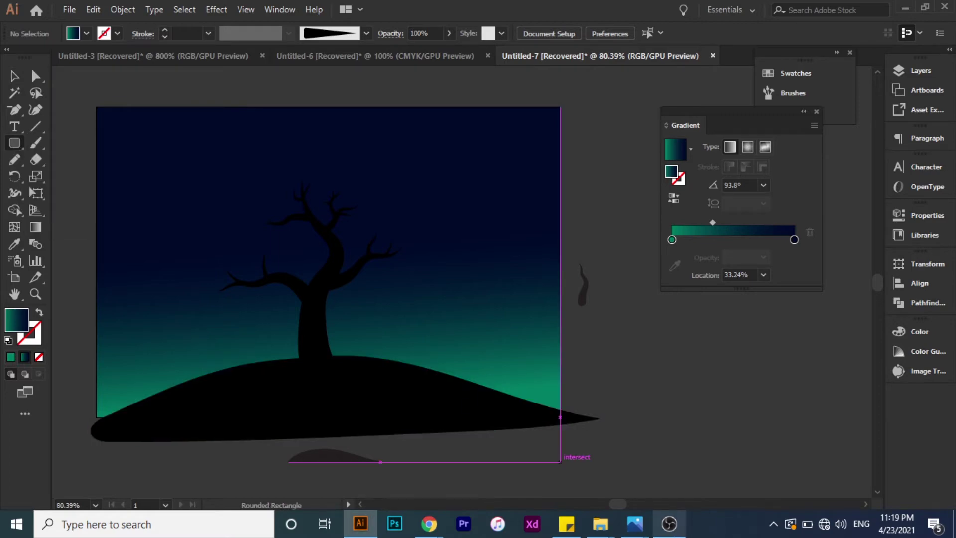
click(670, 524)
click(670, 524)
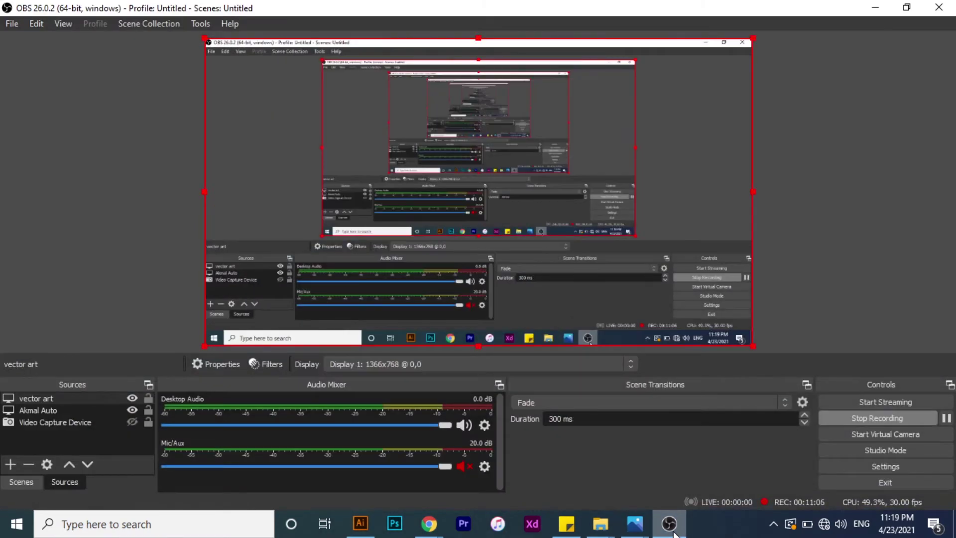
click(673, 531)
drag(14, 147, 65, 172)
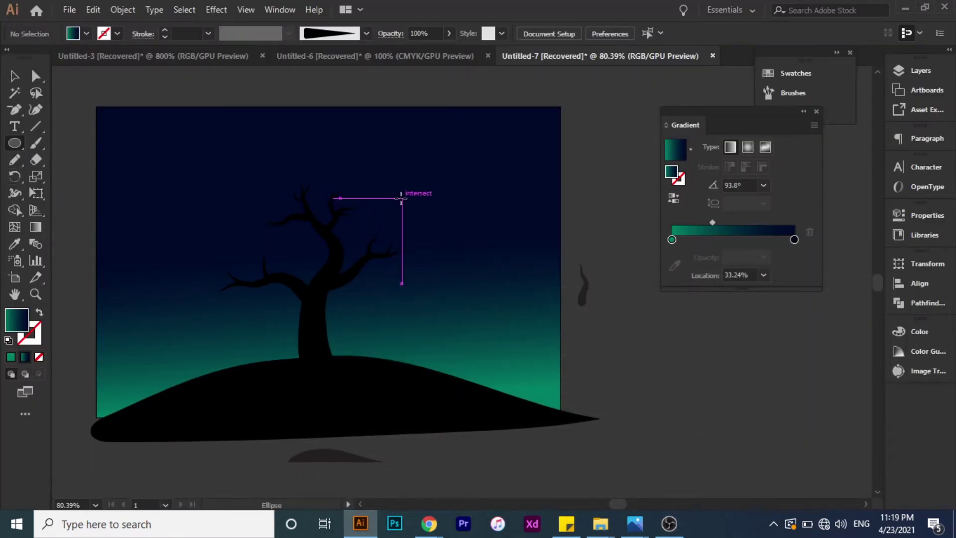
click(670, 524)
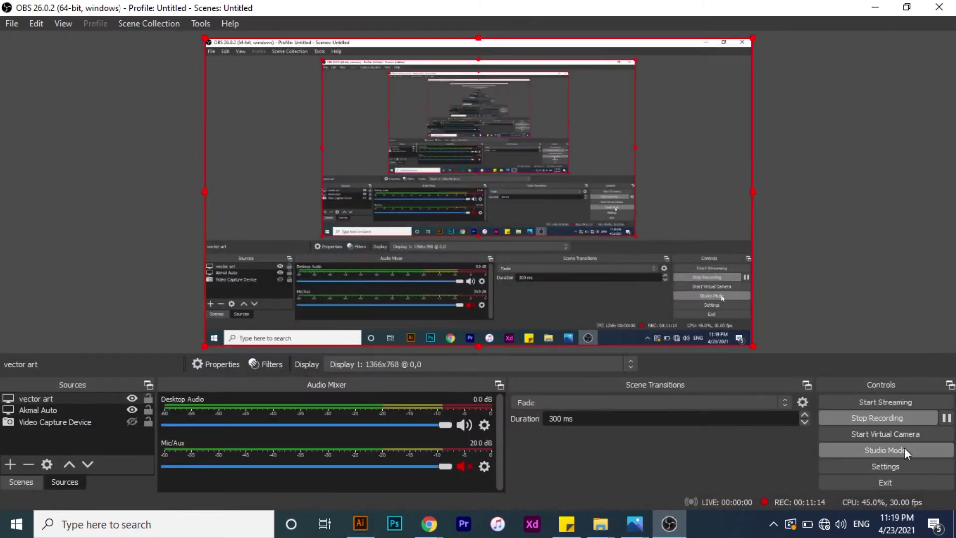
click(871, 9)
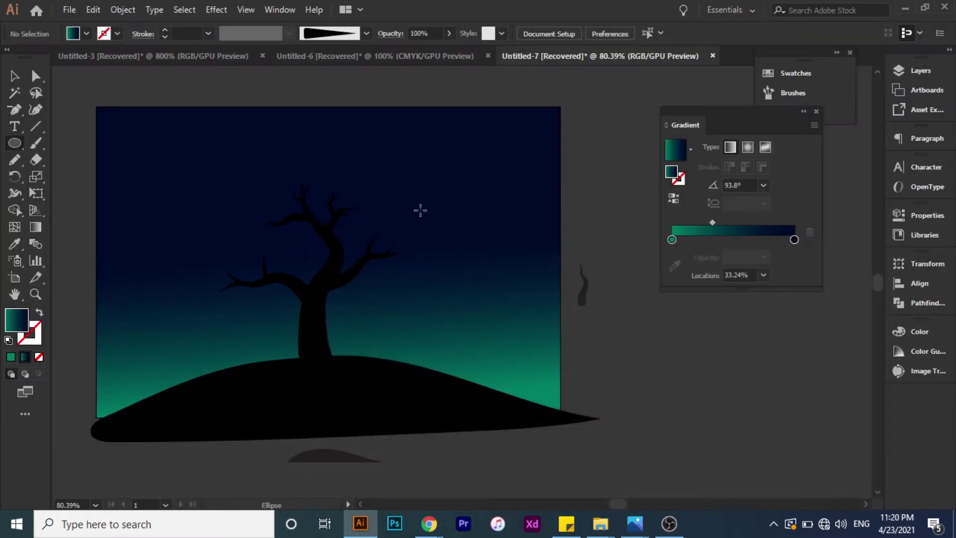
Draw a white circle moon beside the tree's upper branches, then show the Layers panel
drag(436, 199, 538, 300)
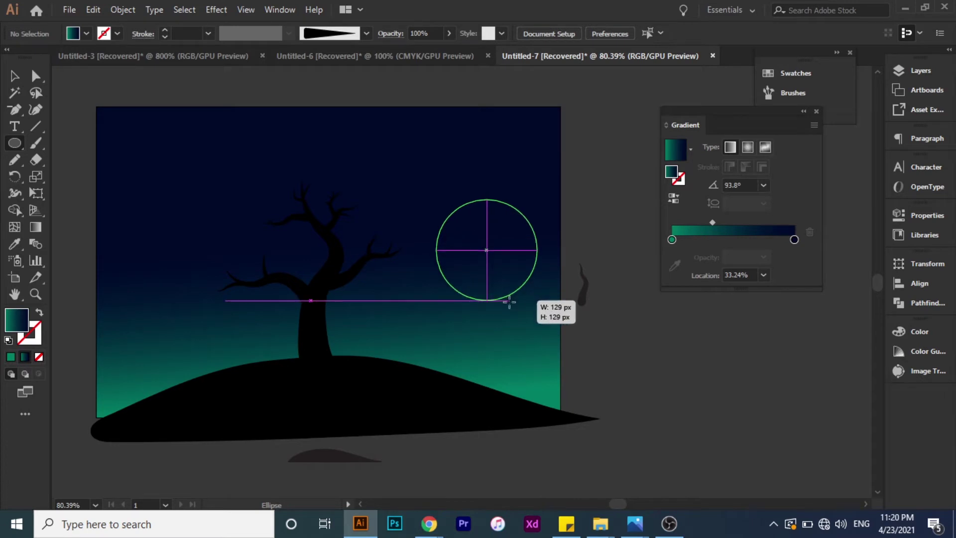
click(8, 340)
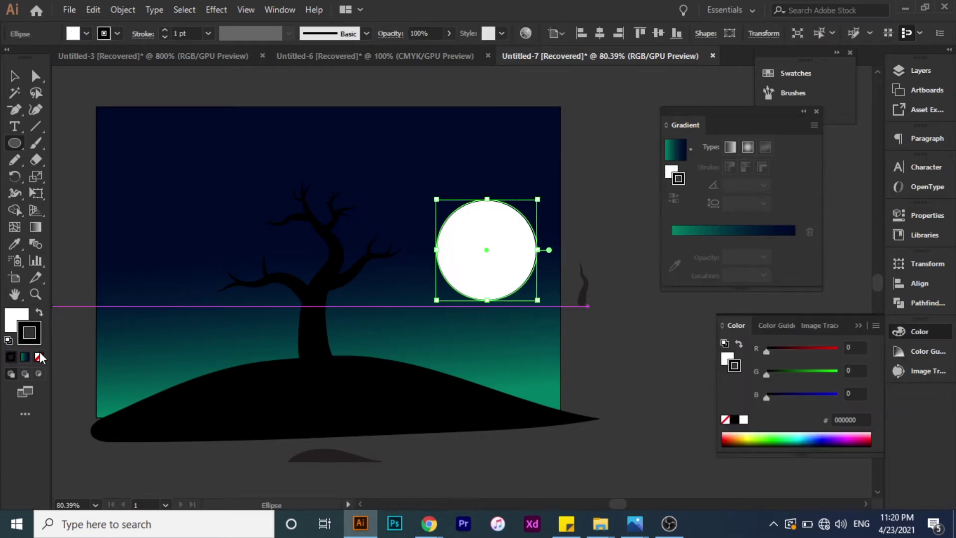
drag(487, 247, 403, 231)
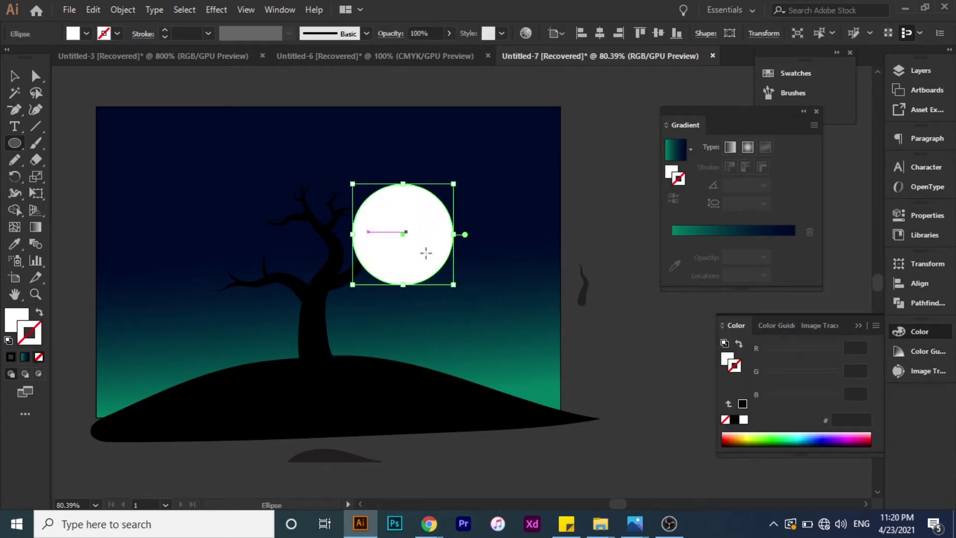
drag(454, 284, 450, 282)
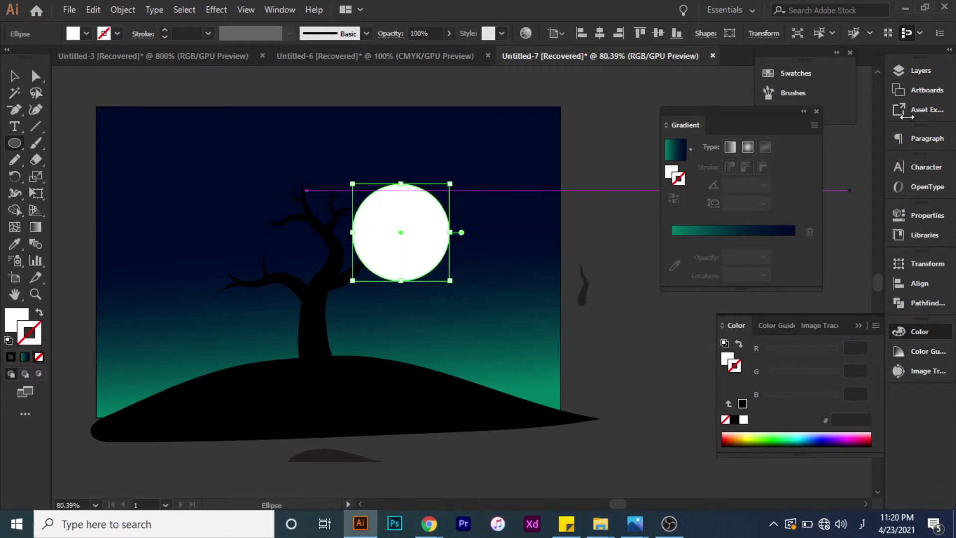
click(919, 73)
Expand Layer 3 and try moving the moon ellipse into other layers
click(762, 100)
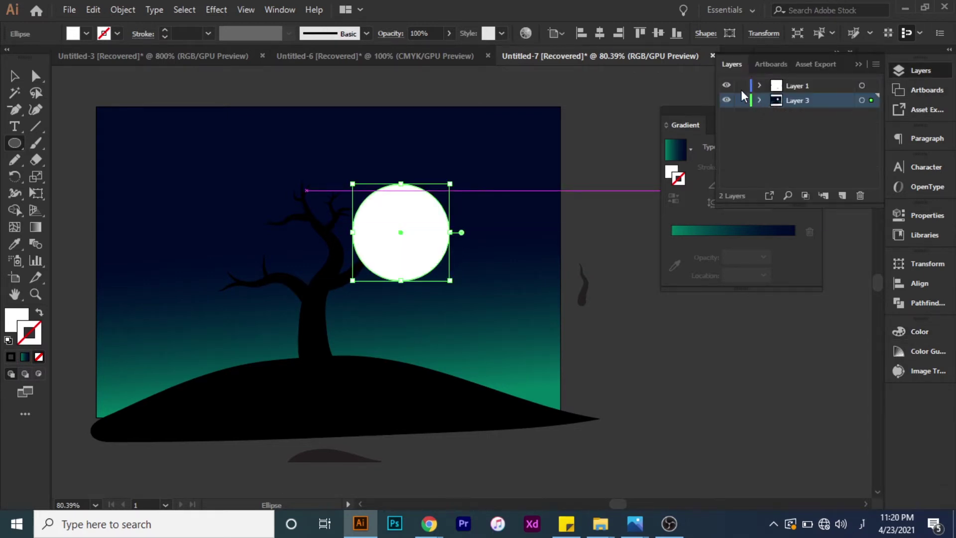
click(761, 100)
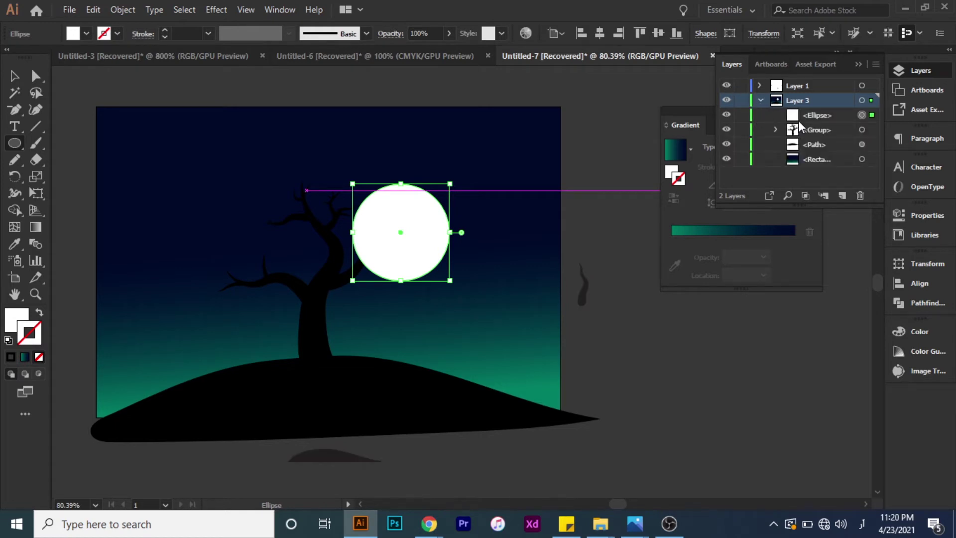
mouse_move(800, 117)
mouse_down()
mouse_move(812, 93)
mouse_move(762, 100)
mouse_up()
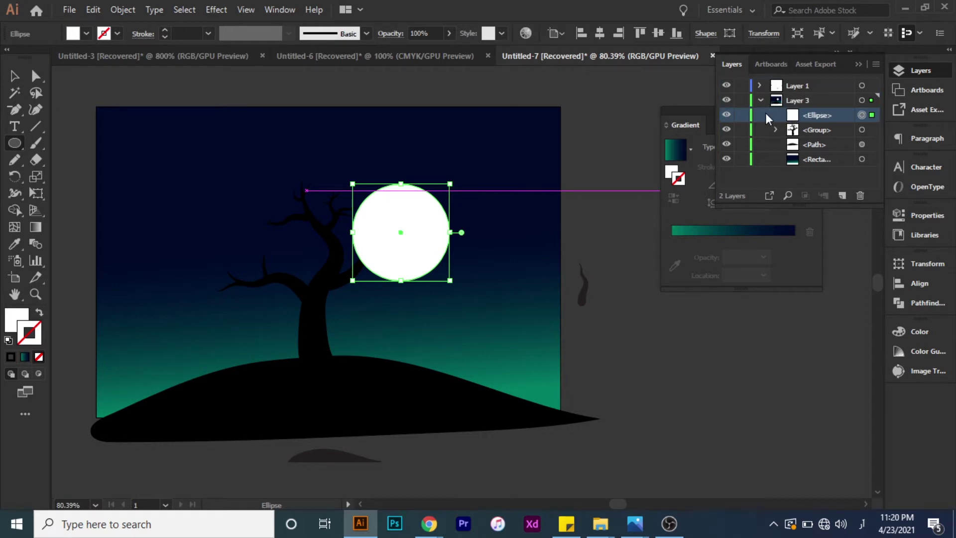
mouse_move(813, 117)
mouse_down()
mouse_move(832, 91)
mouse_move(773, 107)
mouse_up()
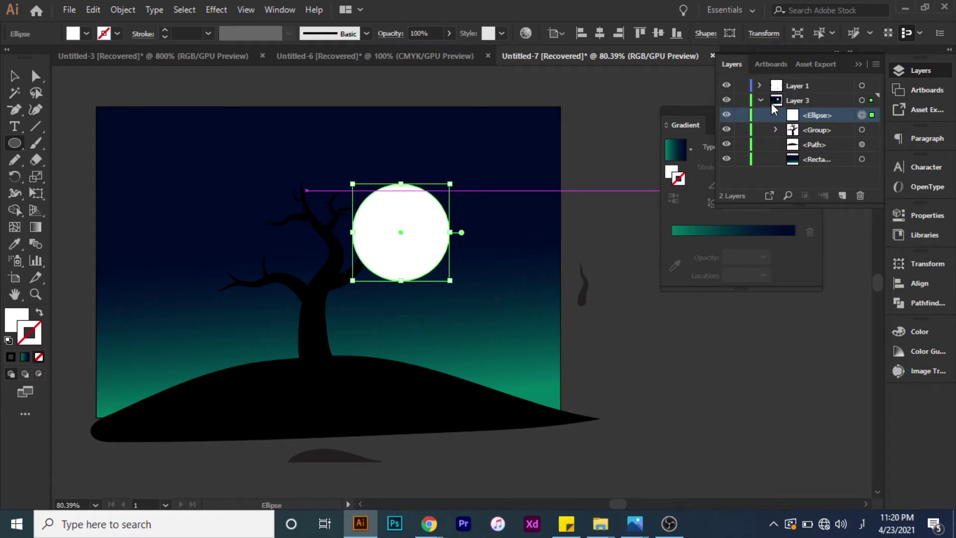
Reposition the moon circle, then delete it
click(728, 115)
key(v)
mouse_move(399, 230)
mouse_down()
mouse_move(440, 193)
mouse_move(461, 202)
mouse_up()
drag(464, 205, 466, 234)
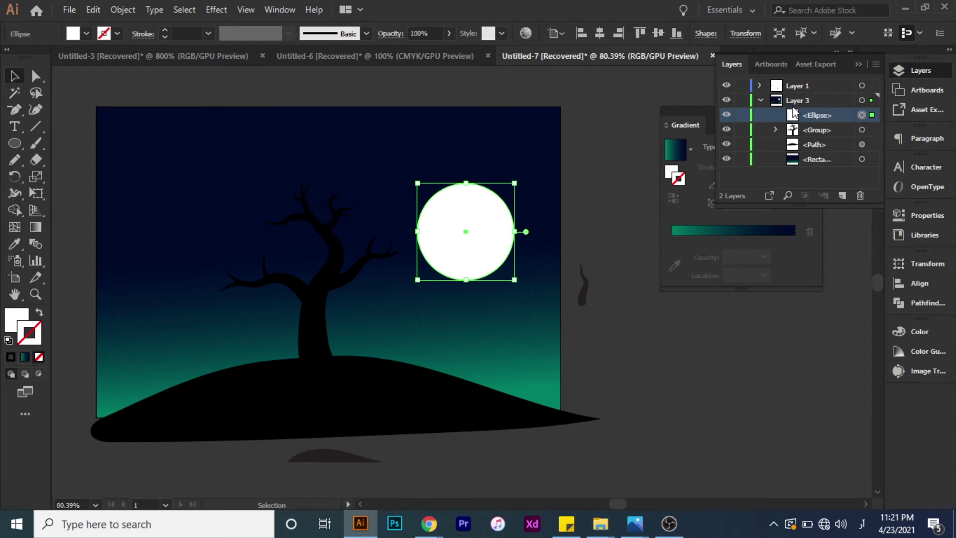
key(Delete)
Redraw the white moon circle on a new Layer 4 kept above the sky
click(760, 100)
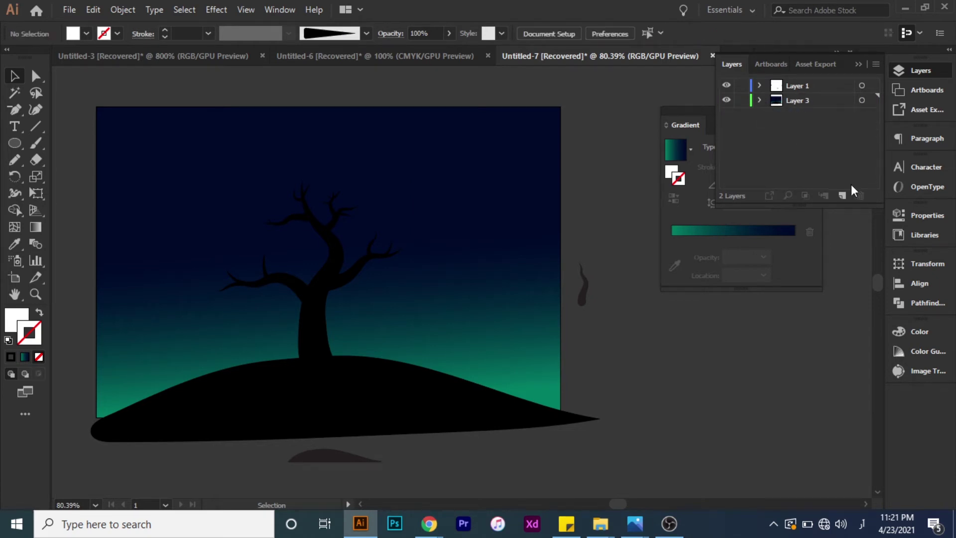
click(842, 195)
key(l)
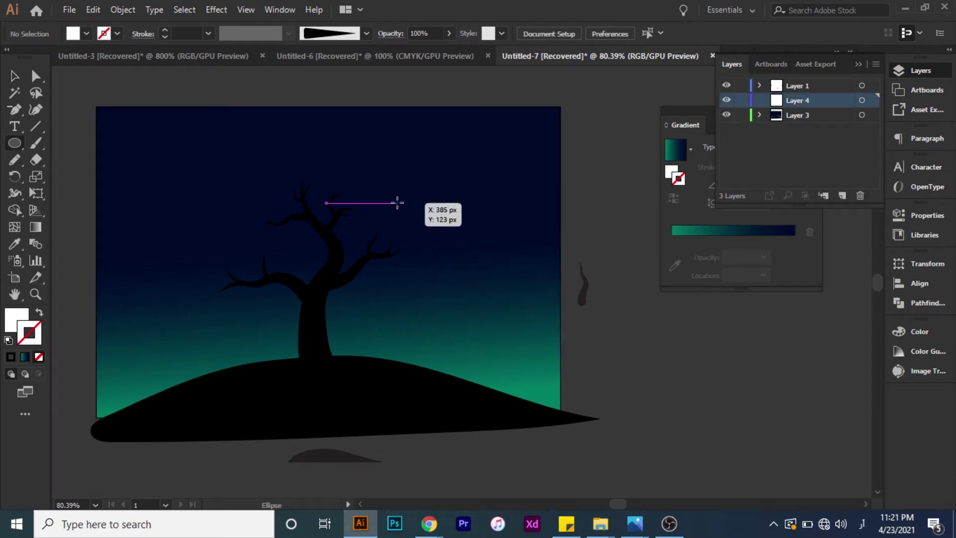
drag(397, 202, 501, 306)
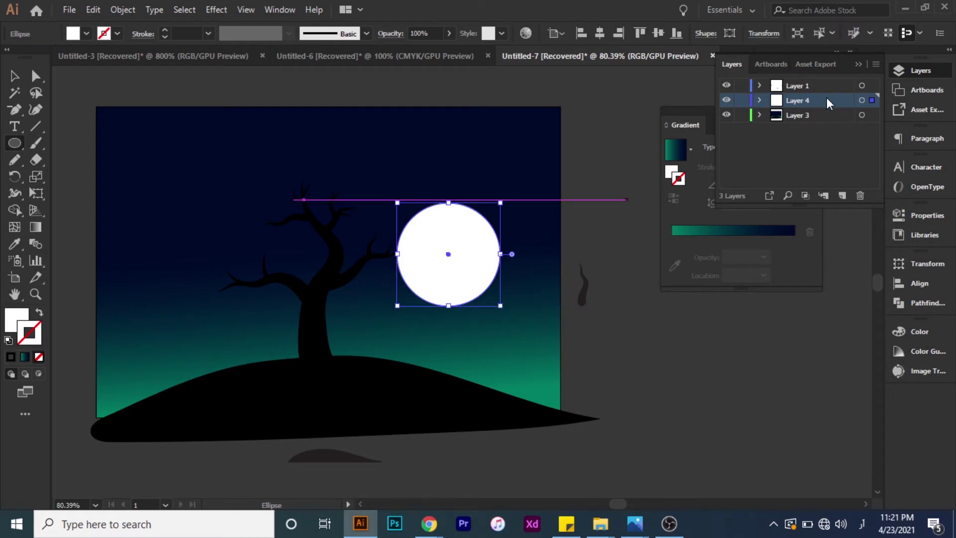
drag(827, 102, 822, 121)
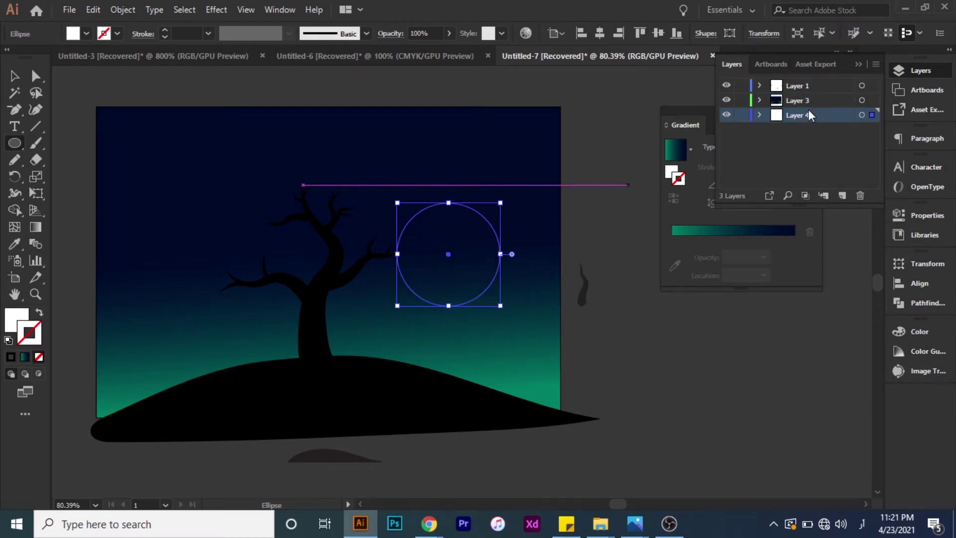
key(ctrl+z)
Shrink the moon slightly and raise it into the sky right of the tree
click(14, 76)
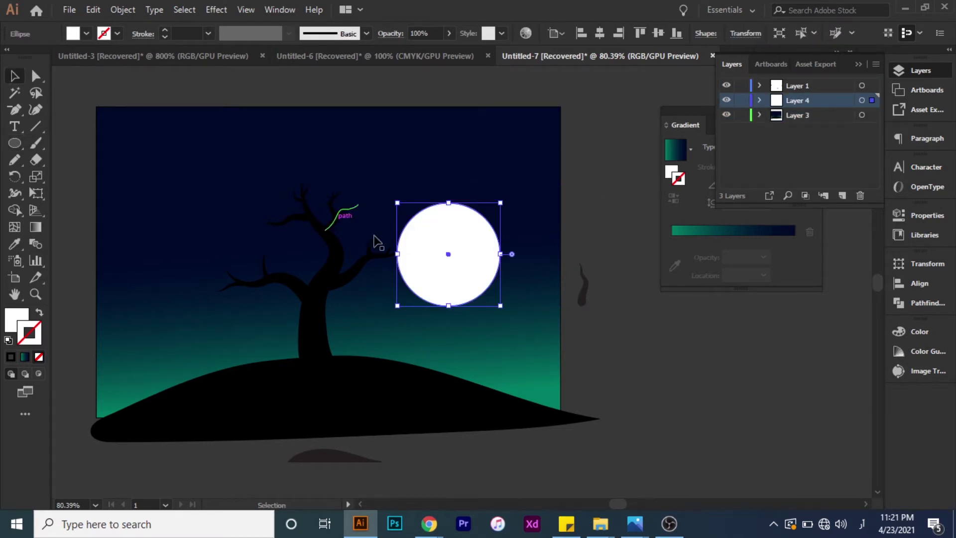
drag(451, 255, 441, 221)
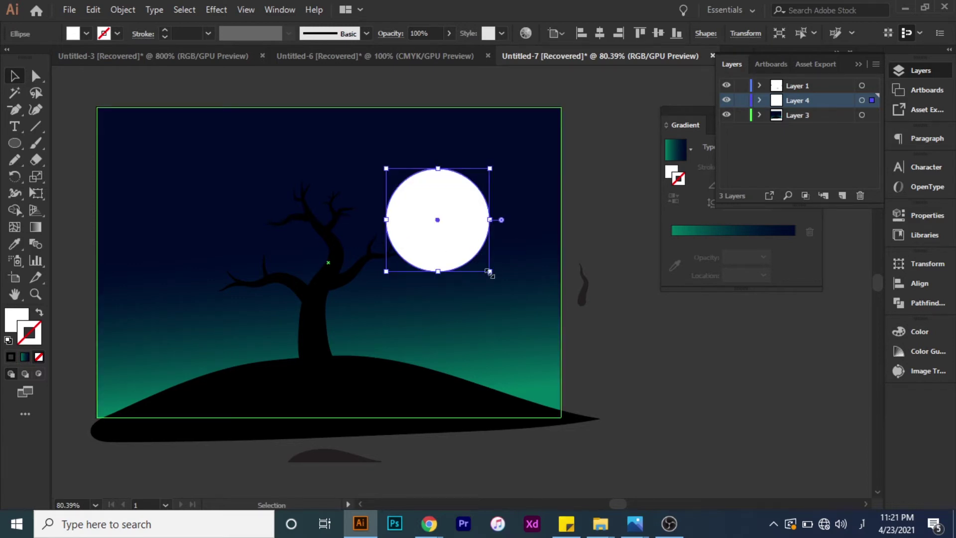
drag(490, 272, 483, 266)
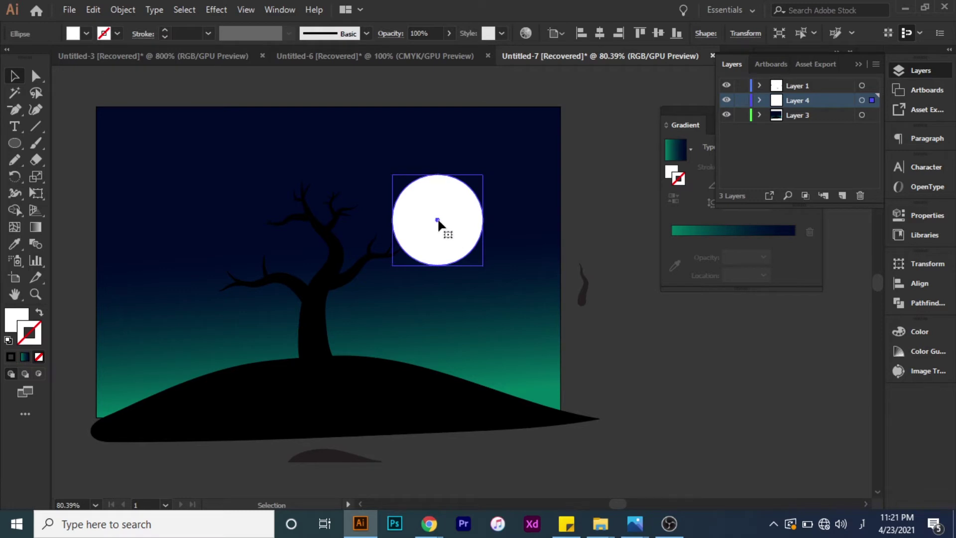
drag(438, 223, 453, 216)
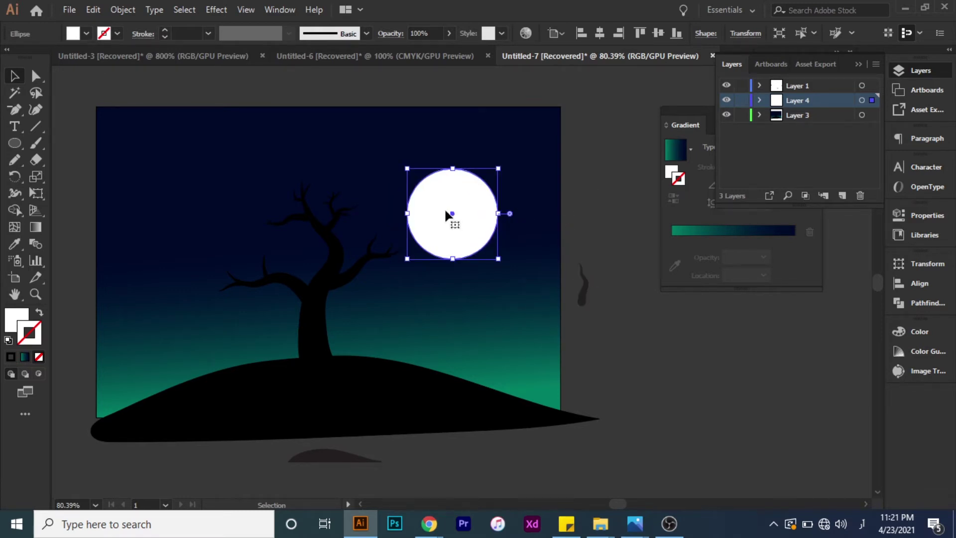
Offset the moon path by 15 px to add a first surrounding ring
click(124, 10)
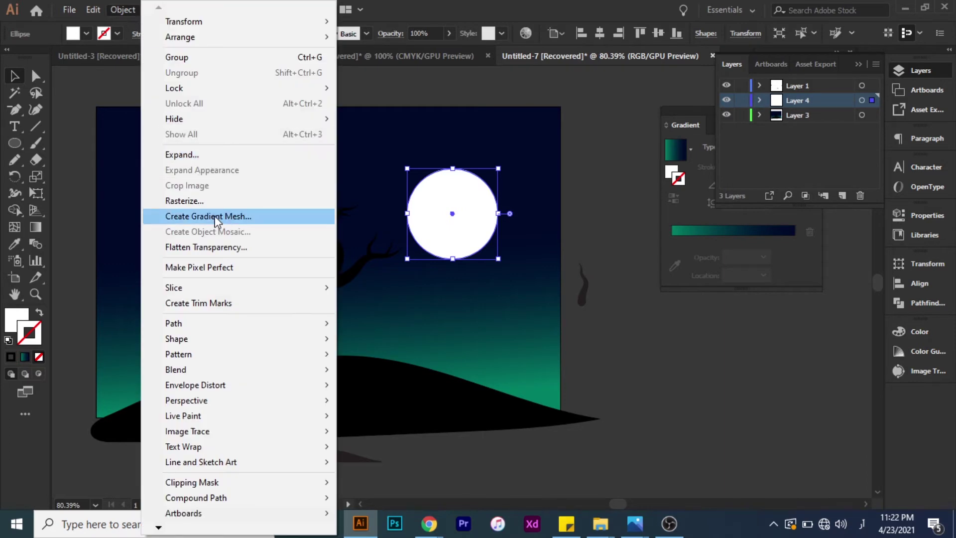
click(138, 10)
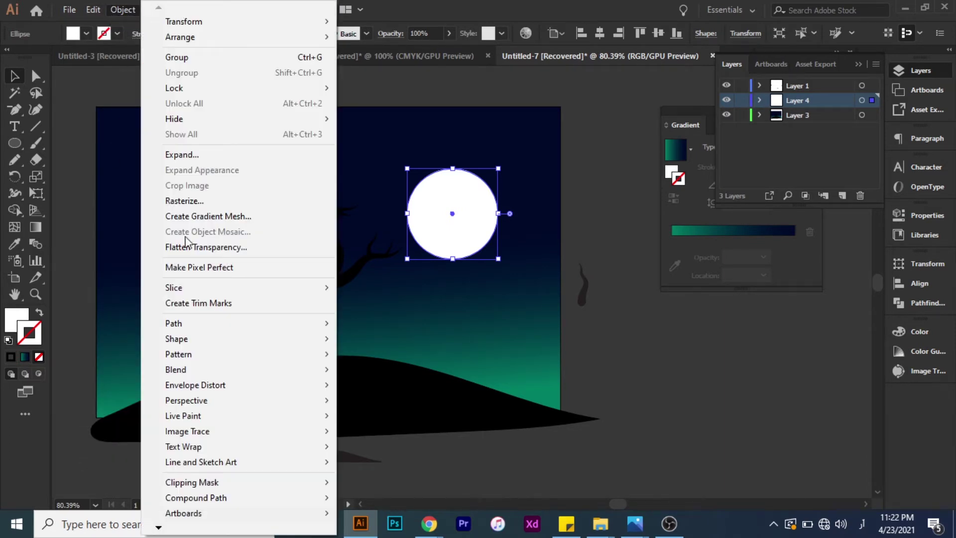
click(364, 372)
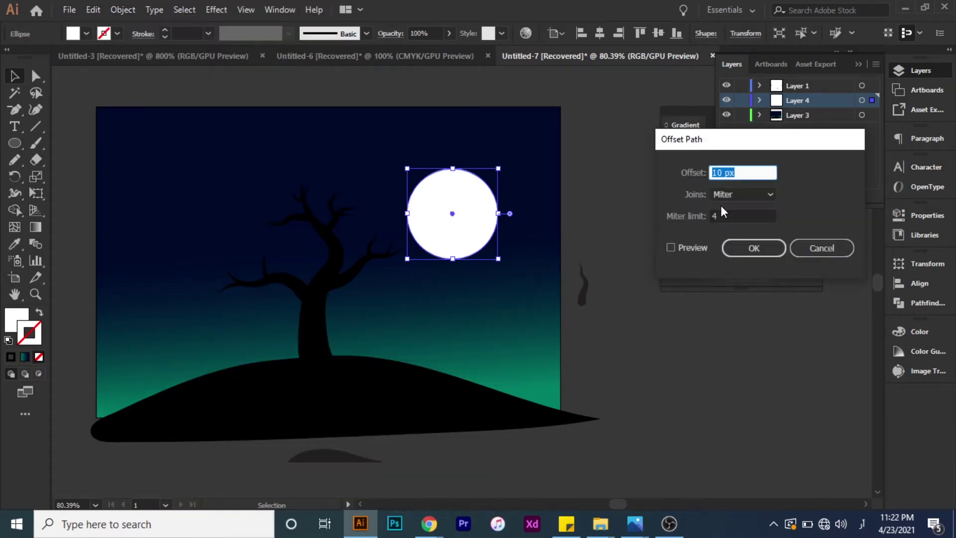
click(695, 252)
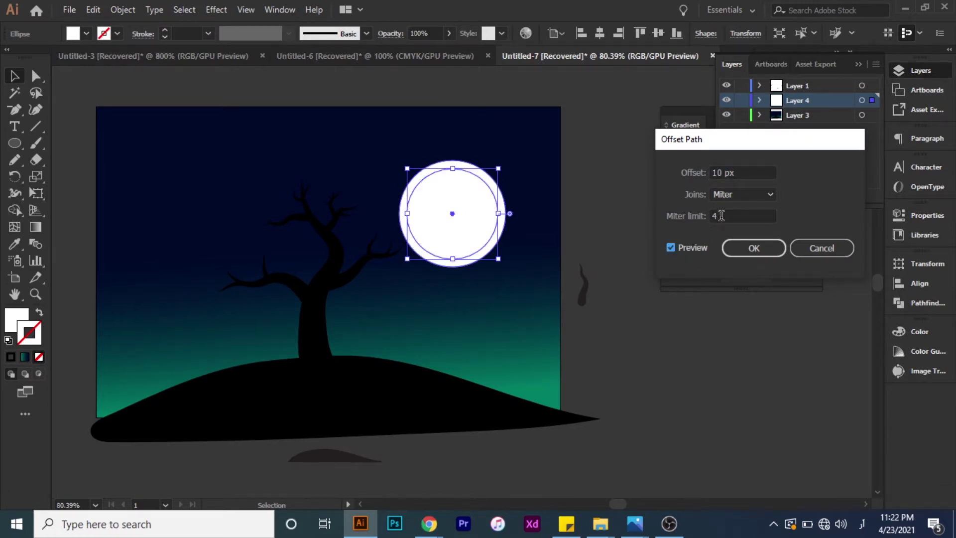
click(722, 172)
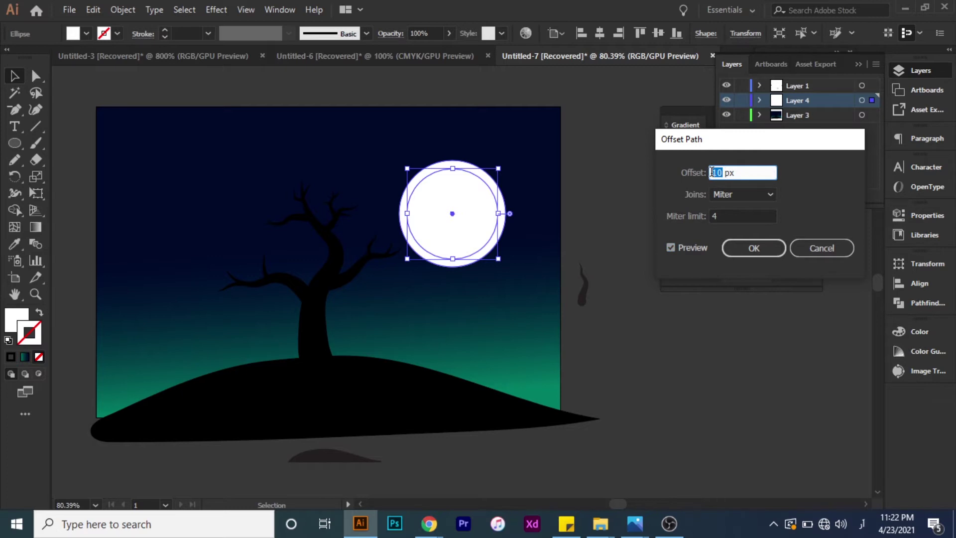
text(25)
click(681, 252)
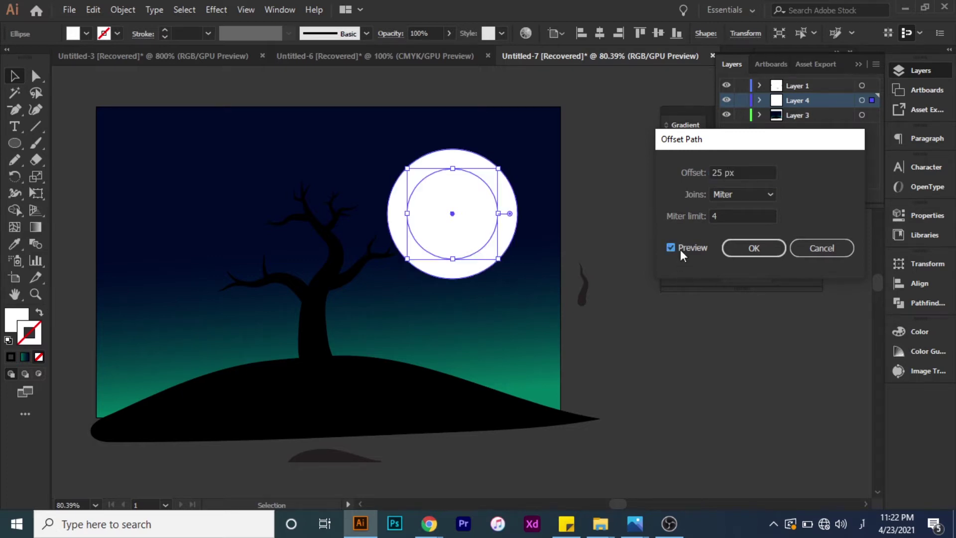
click(725, 172)
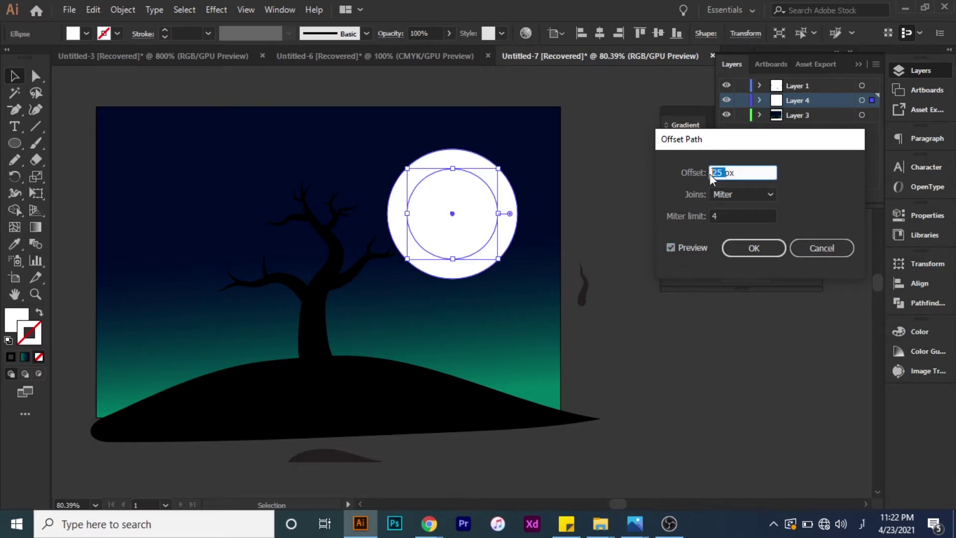
text(15)
click(696, 248)
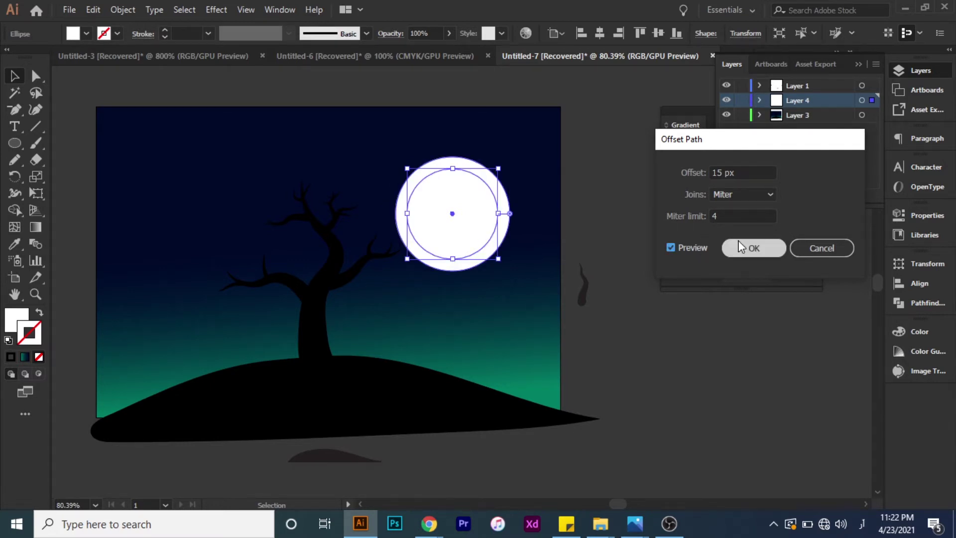
click(753, 248)
Add two more 15 px offset rings around the moon
click(123, 10)
mouse_move(173, 324)
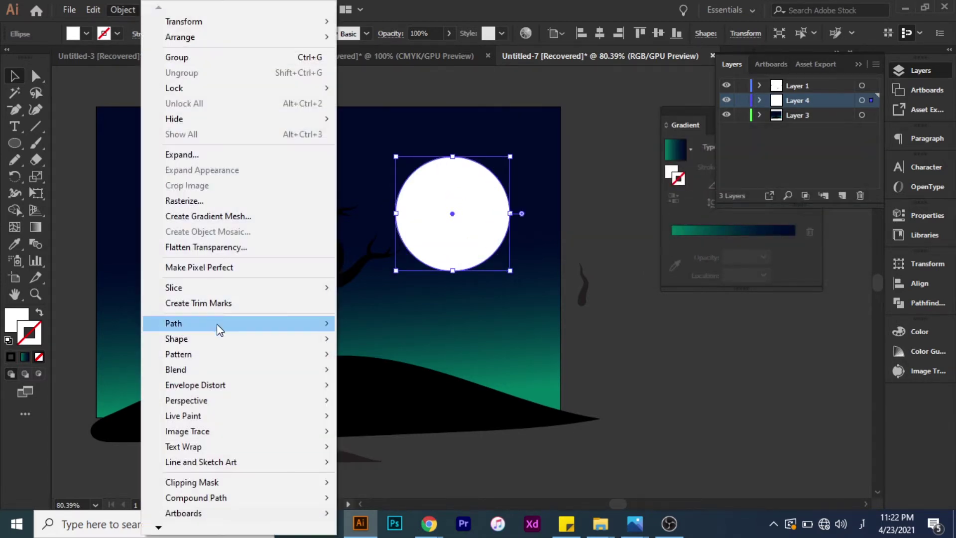
click(379, 375)
click(697, 248)
click(754, 248)
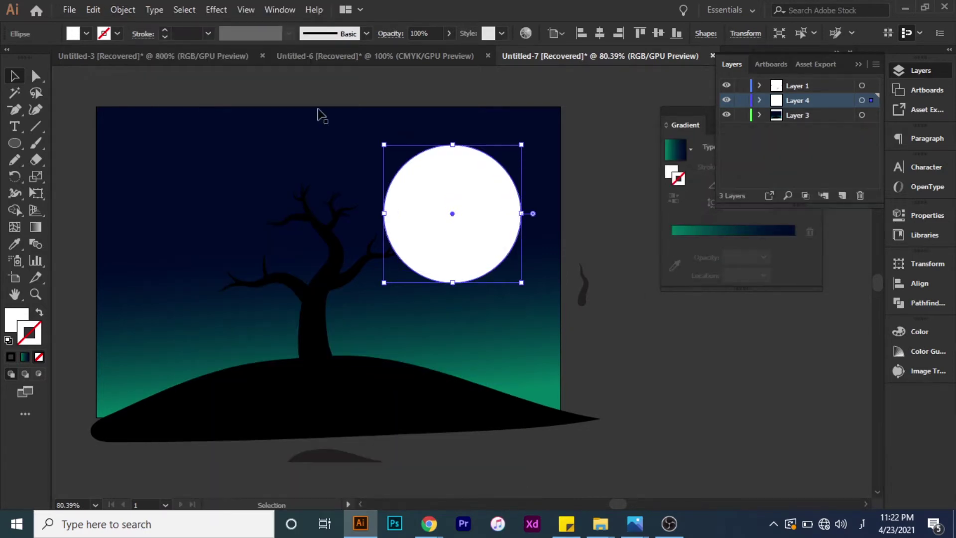
click(123, 10)
mouse_move(173, 323)
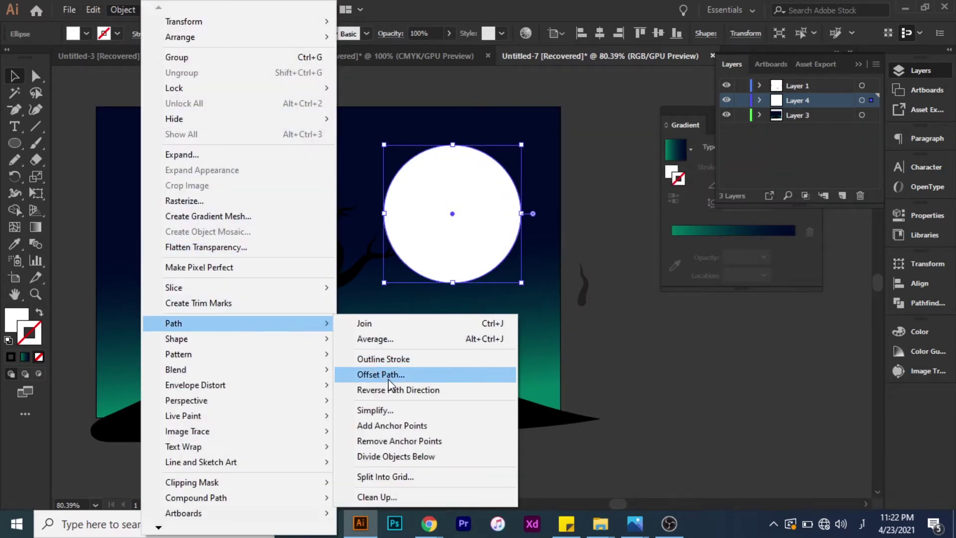
click(379, 374)
click(697, 248)
click(738, 248)
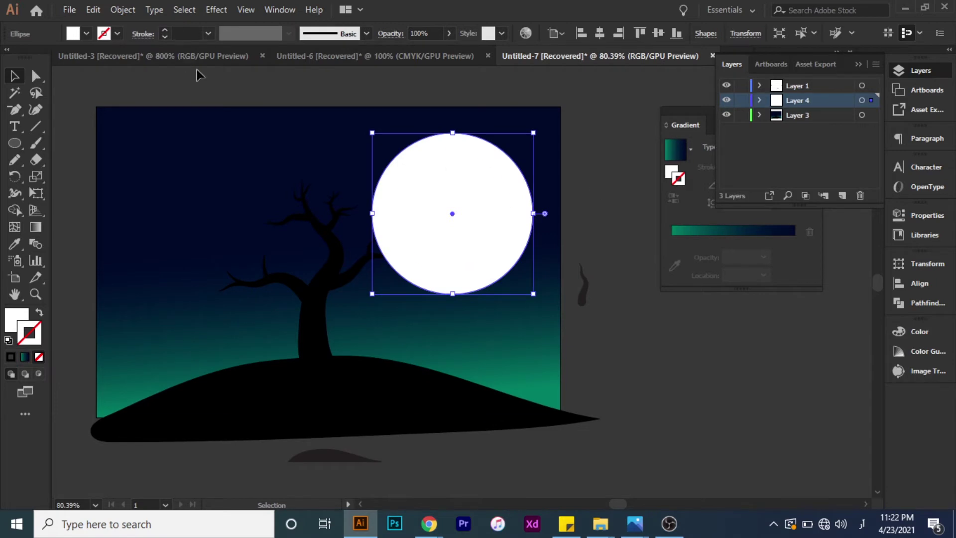
Add a final 15 px offset ring and lock Layer 3
click(117, 10)
mouse_move(173, 323)
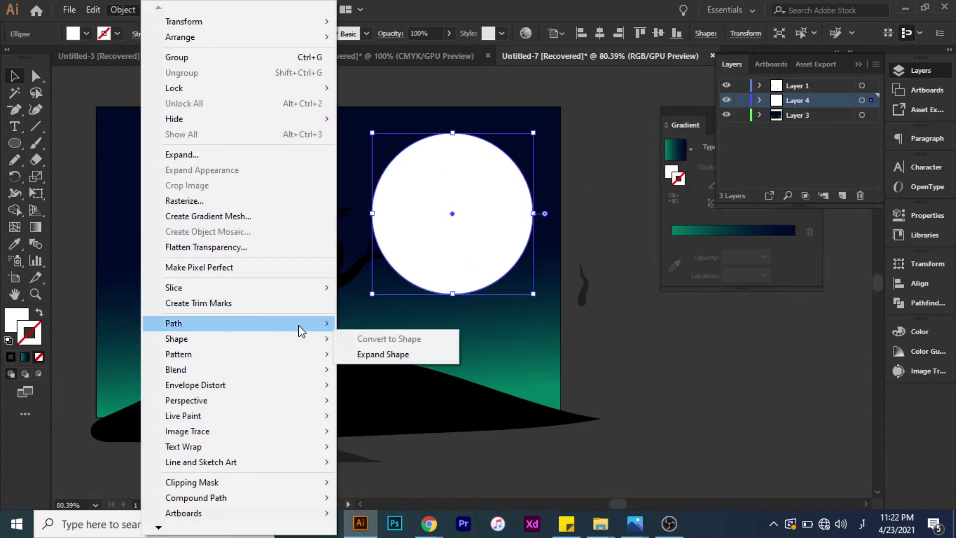
click(363, 379)
click(670, 248)
click(751, 247)
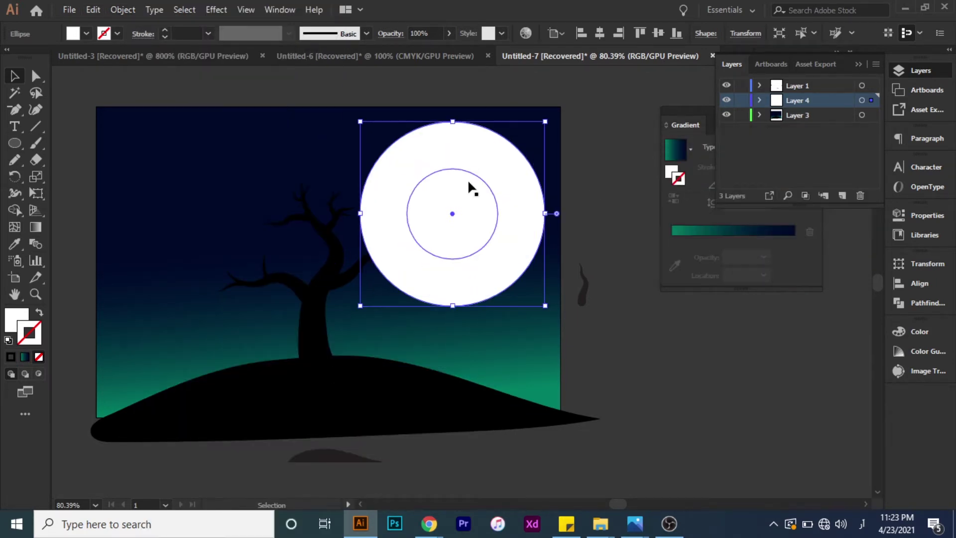
click(742, 115)
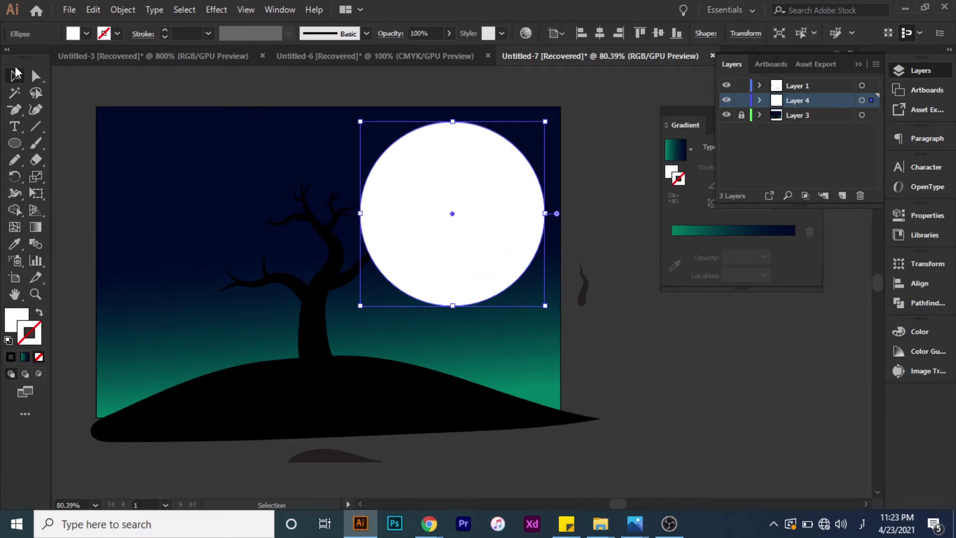
click(327, 139)
Move the moon and its rings slightly left and down, then select the outermost ring
mouse_move(363, 140)
mouse_down()
mouse_move(508, 238)
mouse_move(552, 299)
mouse_move(530, 291)
mouse_up()
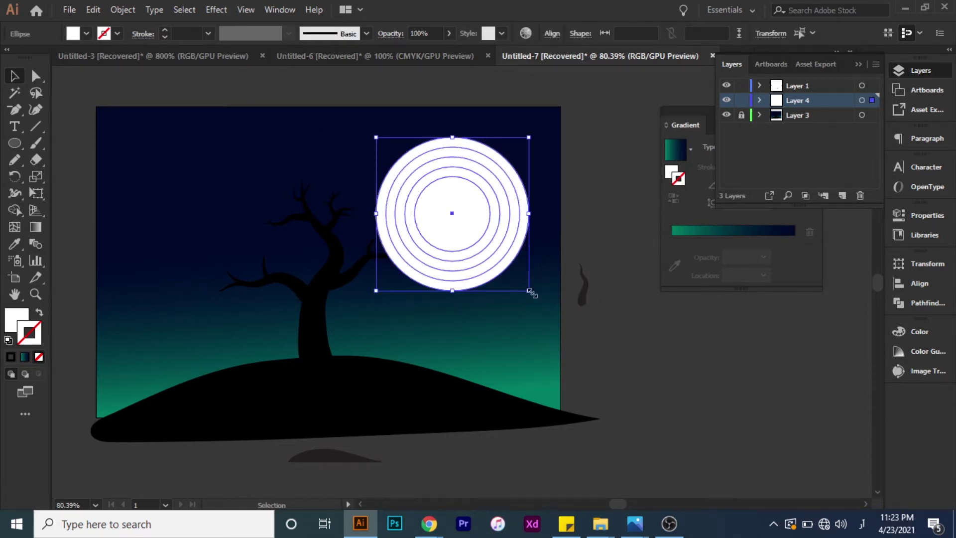
drag(452, 216, 416, 226)
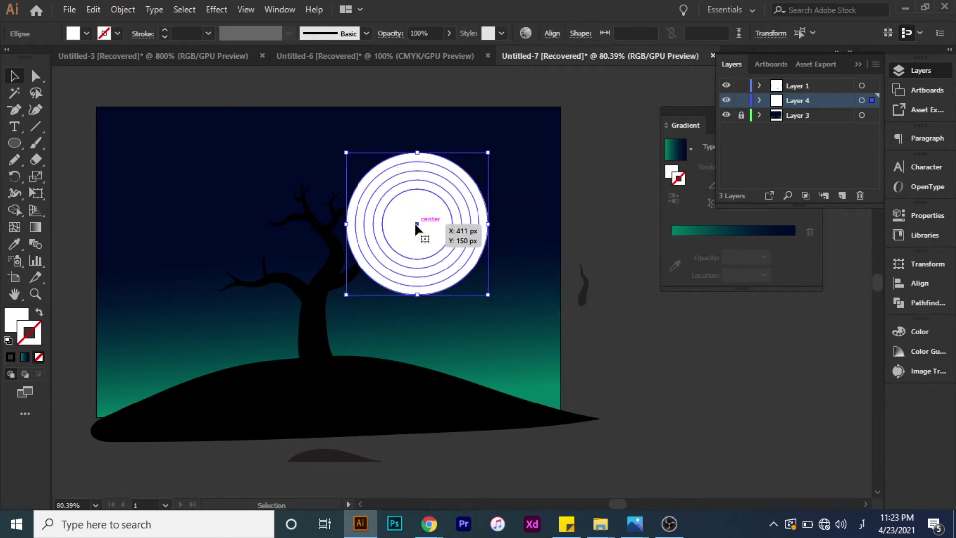
click(600, 230)
click(438, 229)
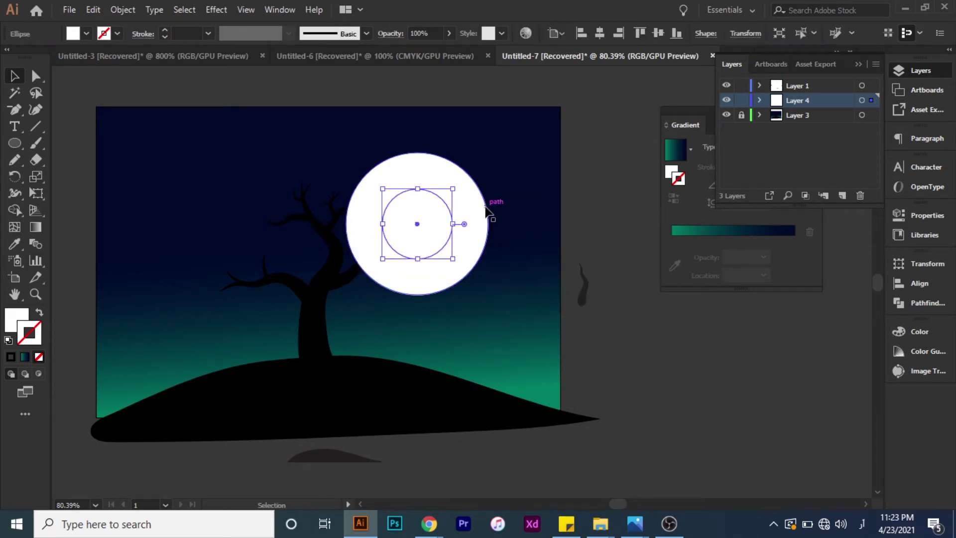
click(486, 212)
click(760, 100)
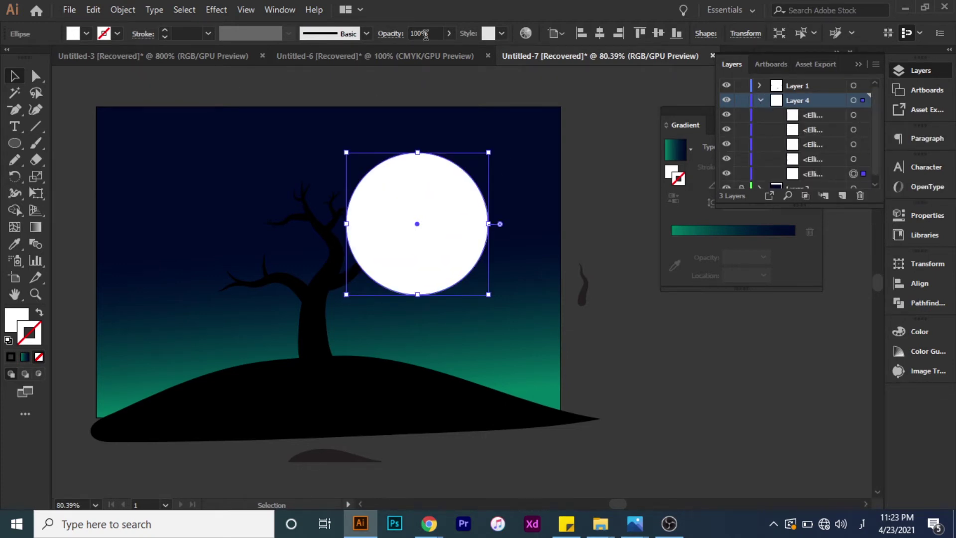
Lower the outer halo ring to 15% opacity and the next ring to 20%
drag(426, 34, 409, 35)
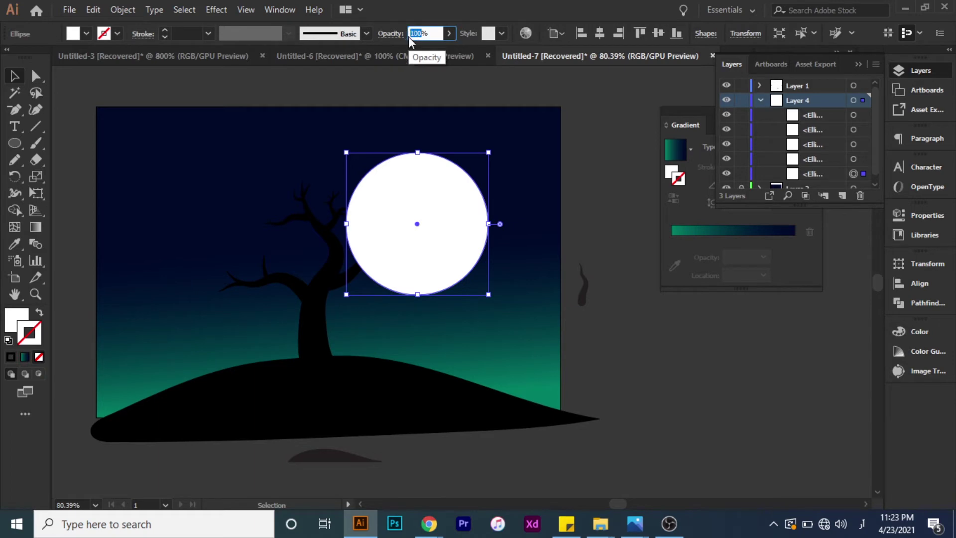
text(50)
key(Return)
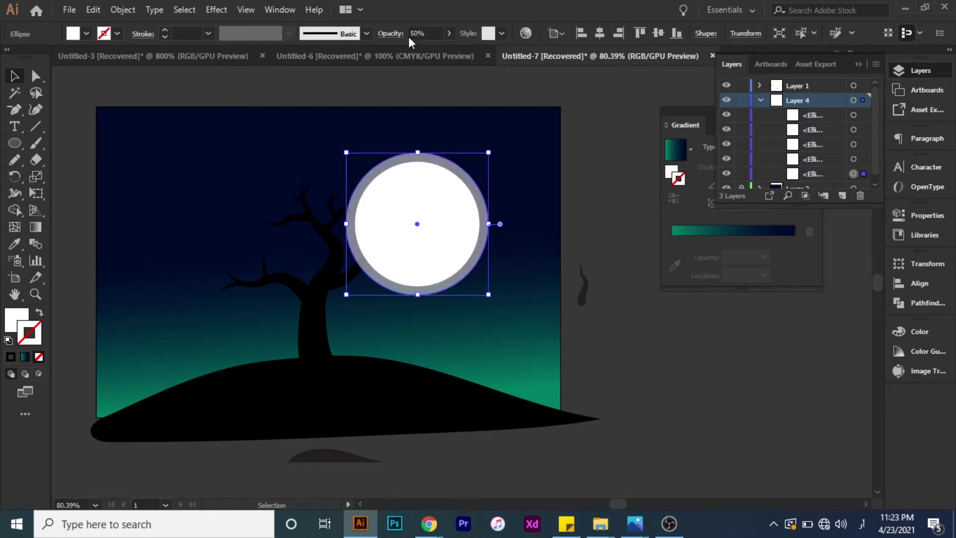
drag(419, 33, 409, 34)
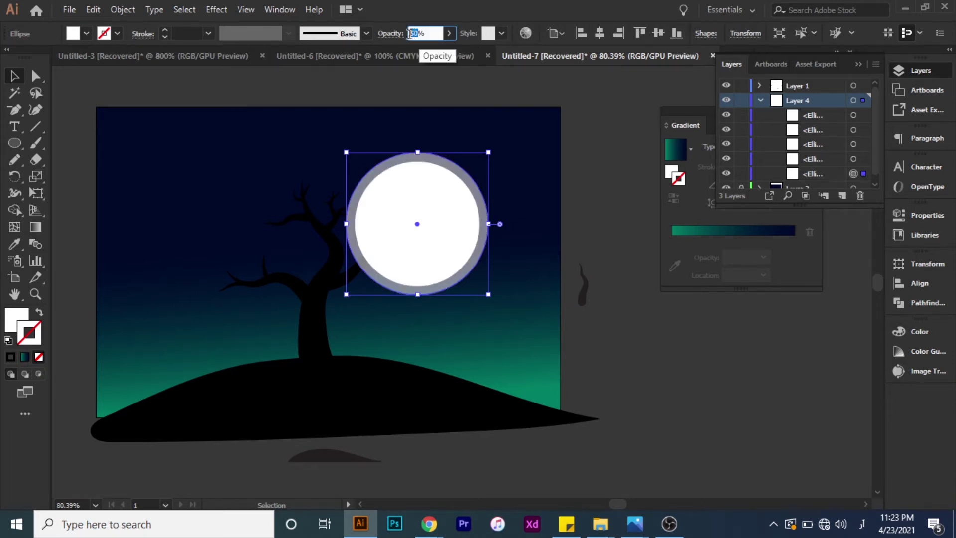
text(15)
key(Return)
click(865, 160)
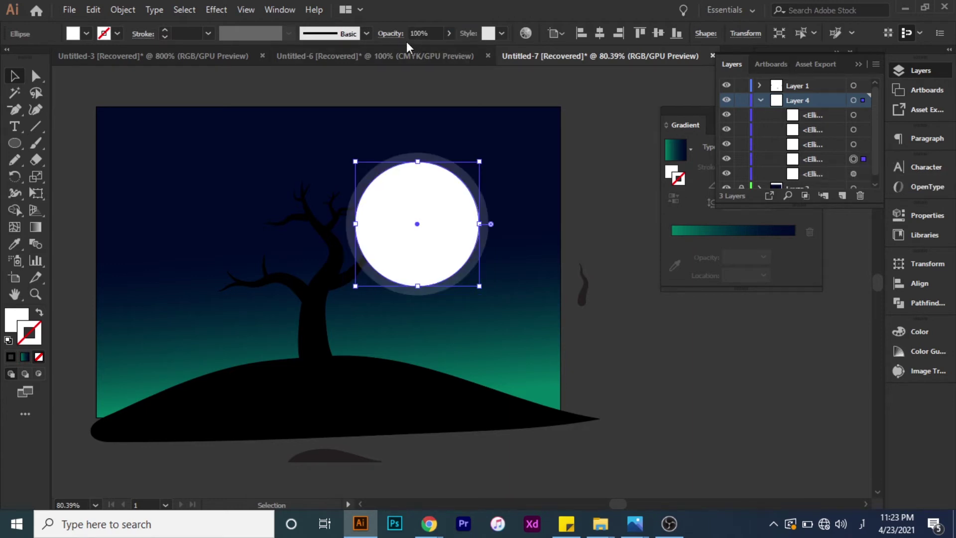
drag(423, 33, 409, 33)
text(20)
key(Return)
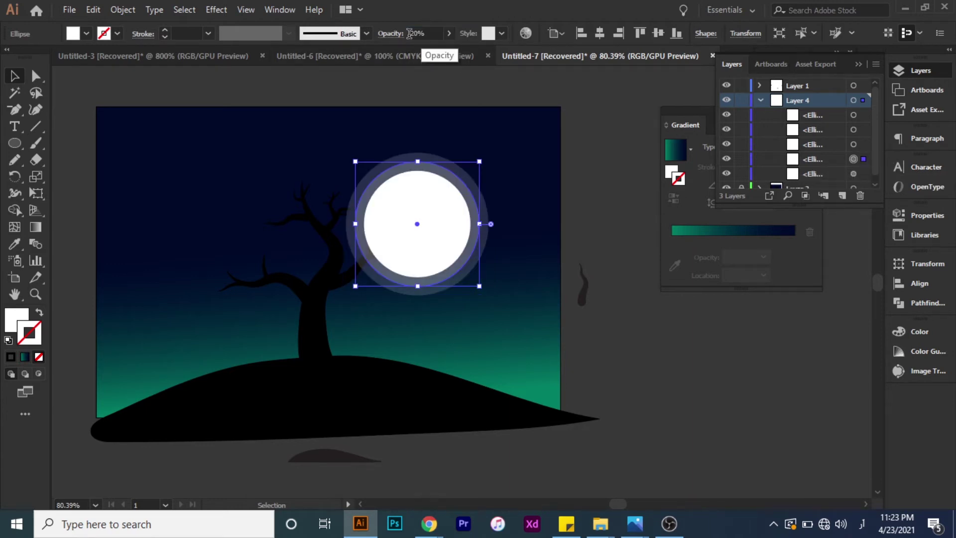
Set the next two halo rings to 25% and 30% opacity, then select the halo rings
click(865, 144)
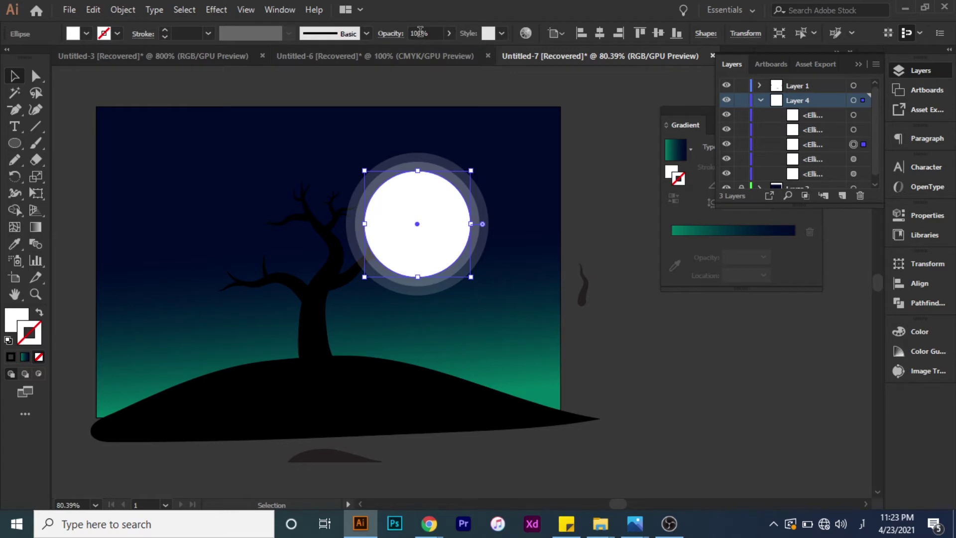
drag(420, 32, 407, 34)
text(25)
key(Return)
click(864, 129)
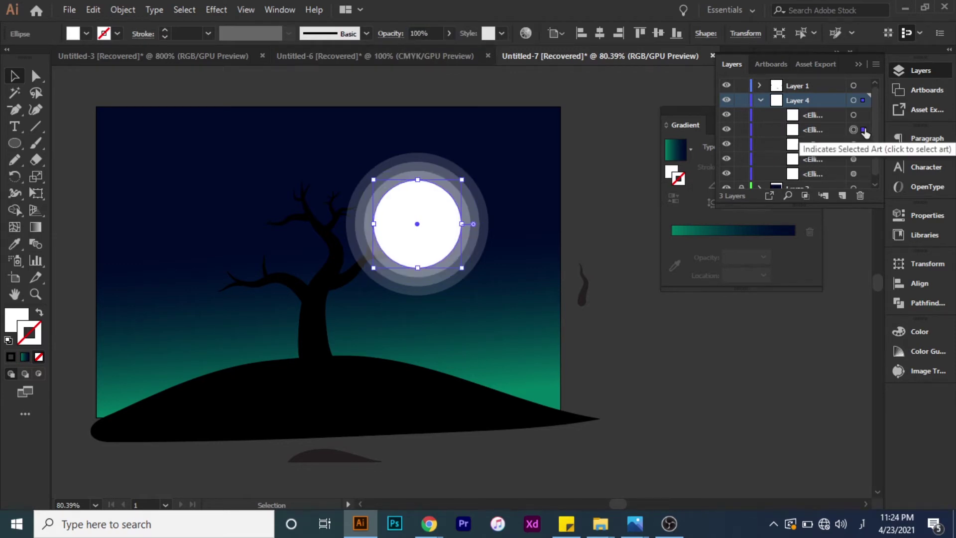
drag(418, 34, 414, 34)
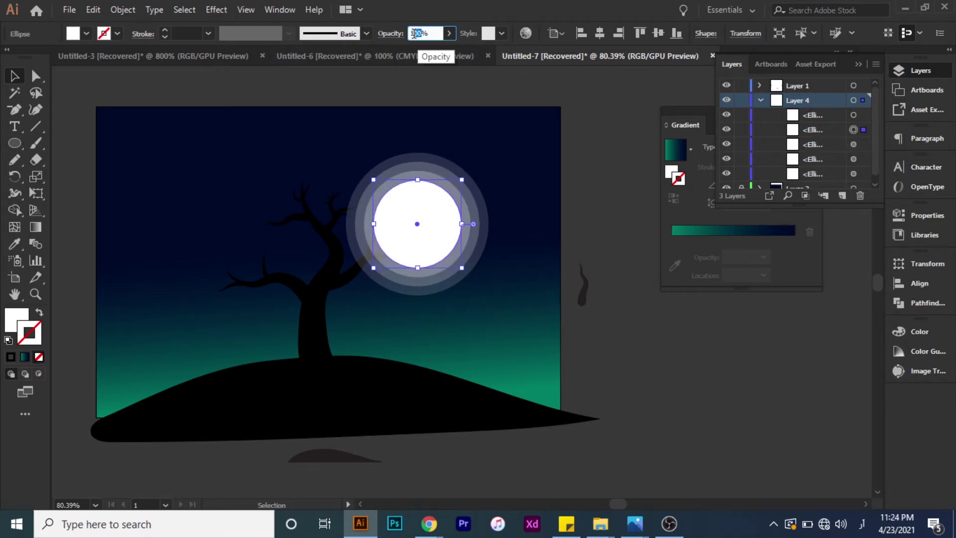
text(30)
key(Return)
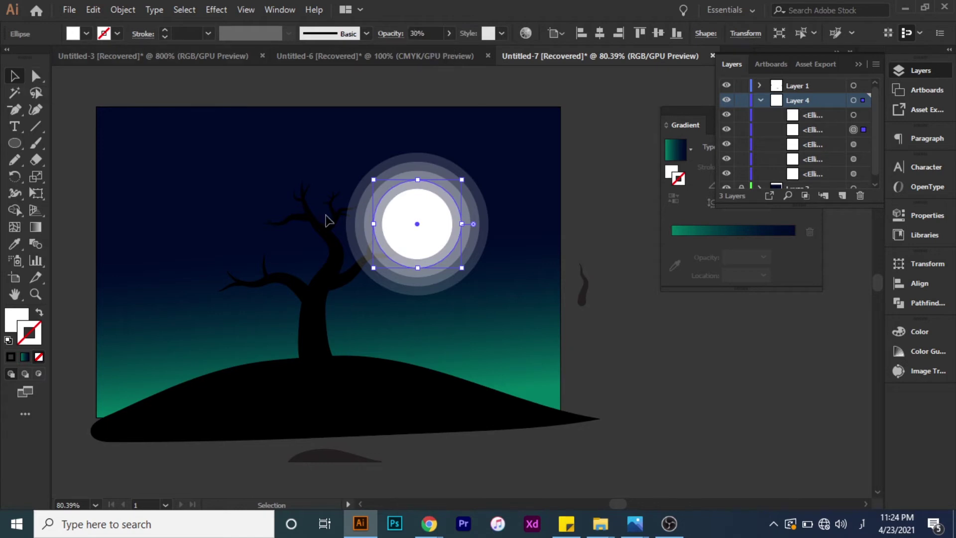
shift+click(473, 218)
shift+click(473, 202)
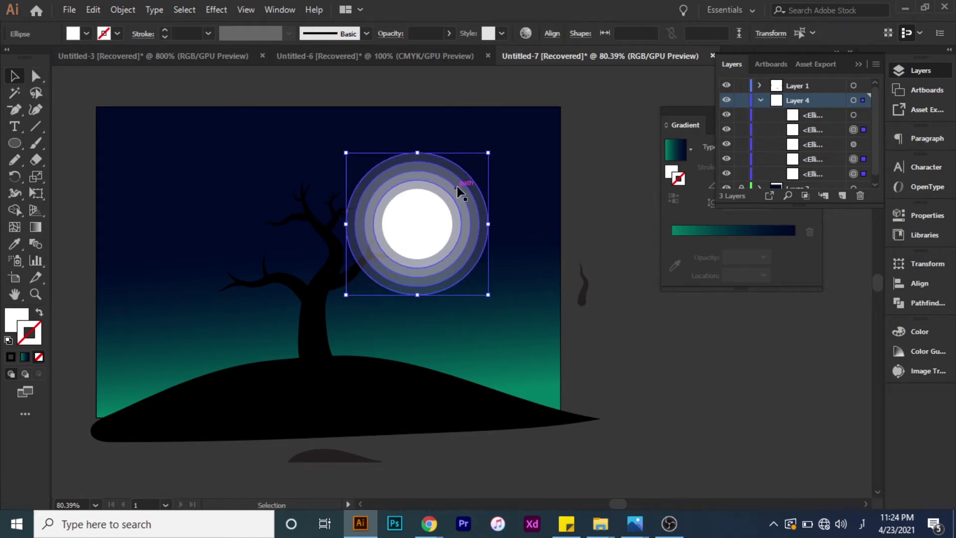
Apply a Gaussian Blur of about 6.7 px to the halo rings
click(216, 10)
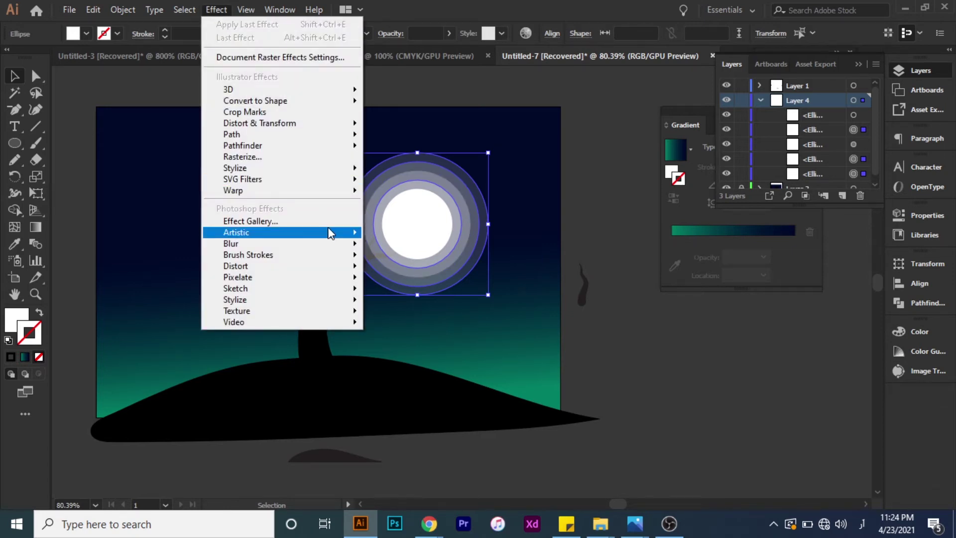
mouse_move(231, 243)
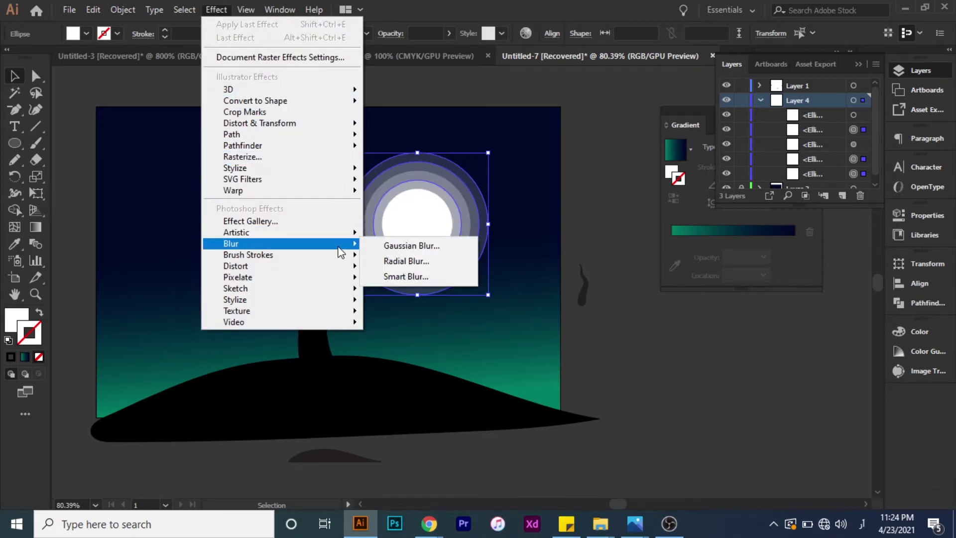
click(401, 246)
drag(470, 209, 636, 138)
click(587, 206)
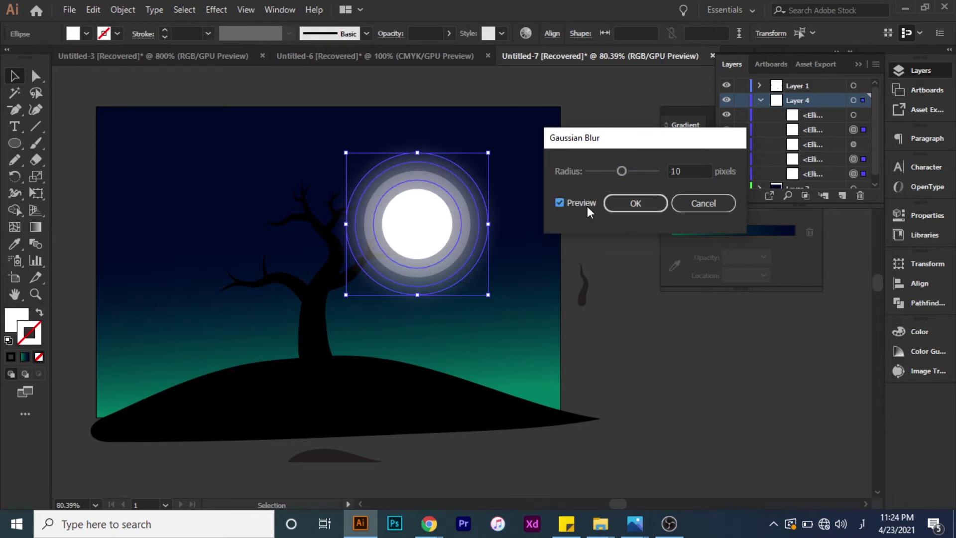
mouse_move(624, 172)
mouse_down()
mouse_move(638, 172)
mouse_move(597, 171)
mouse_up()
click(638, 211)
click(643, 235)
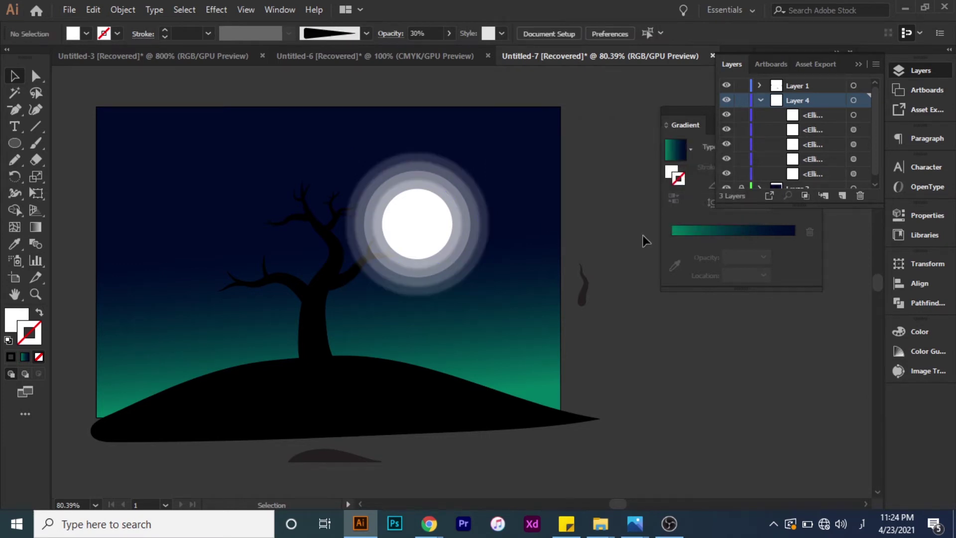
Blur the outer moon rings again with an 18.7 px Gaussian Blur
click(481, 225)
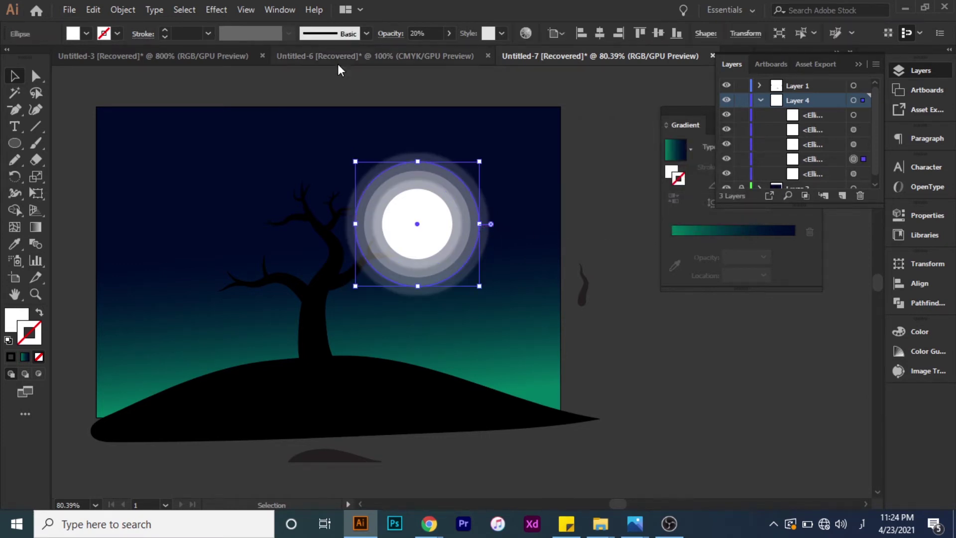
click(457, 200)
shift+click(461, 207)
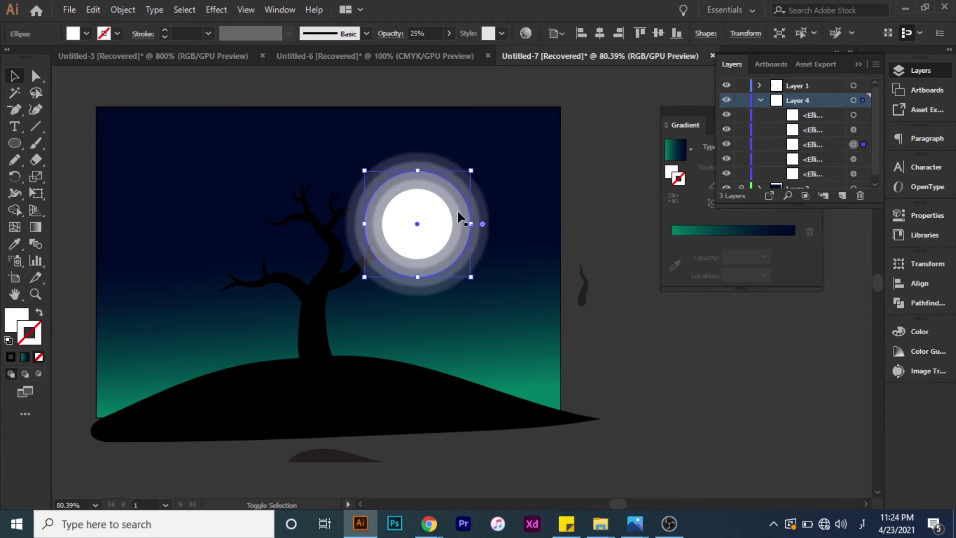
shift+click(475, 211)
click(280, 10)
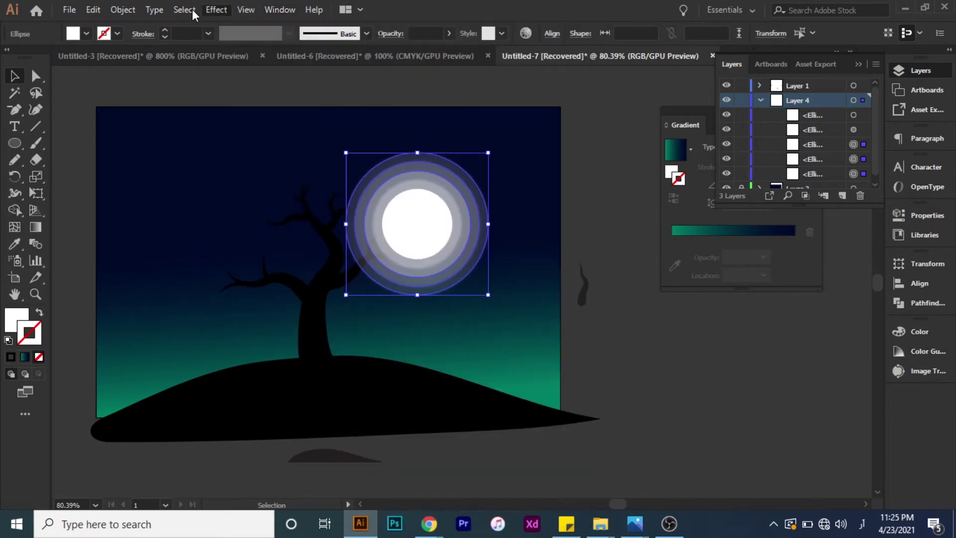
click(216, 9)
mouse_move(231, 243)
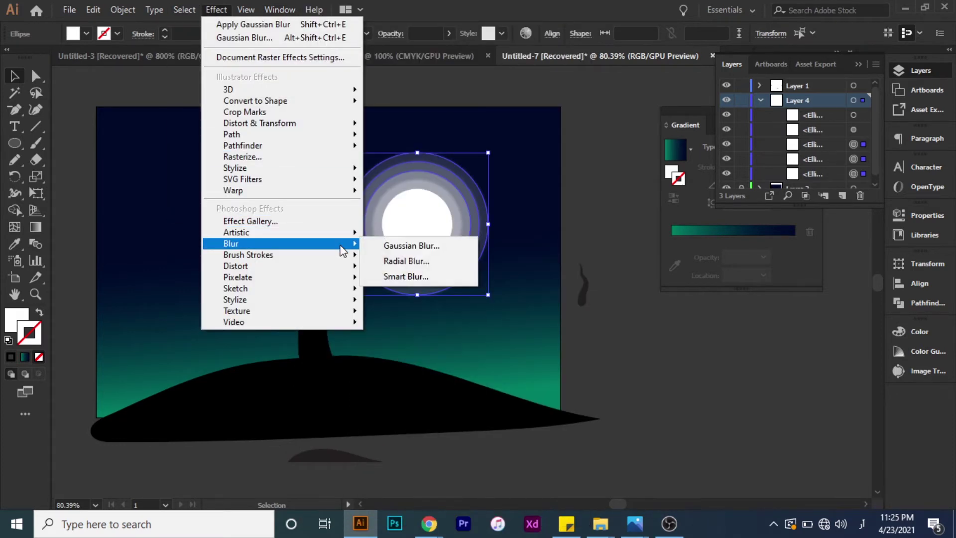
click(398, 245)
click(560, 203)
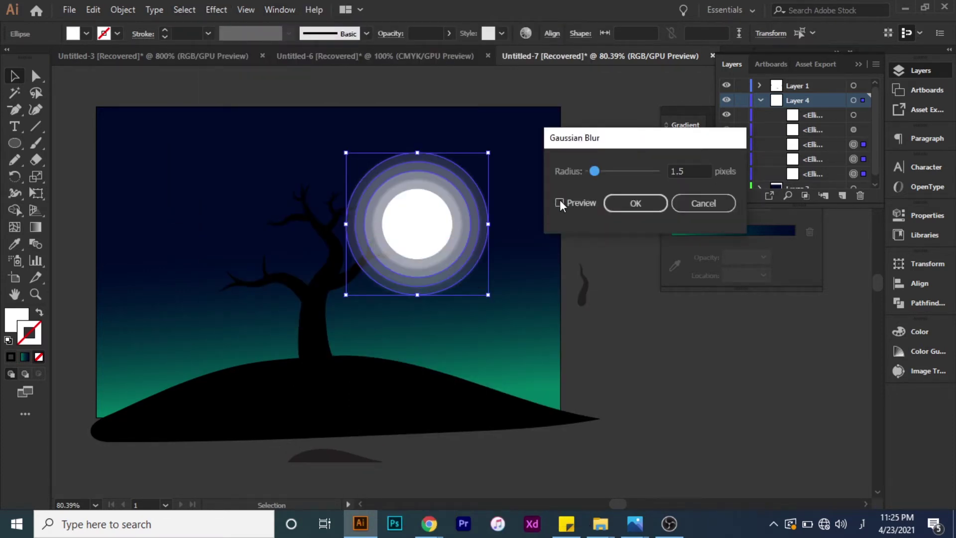
drag(595, 171, 620, 172)
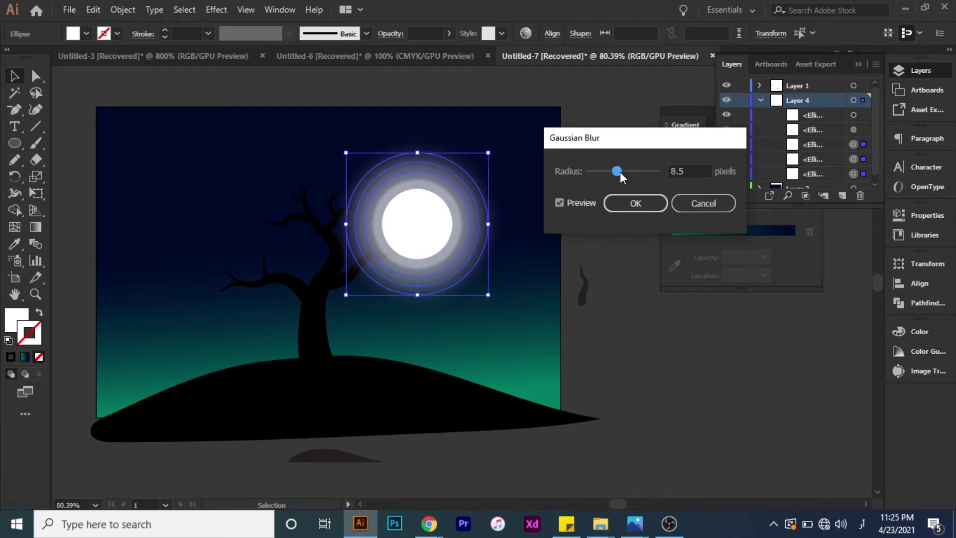
click(655, 208)
click(640, 230)
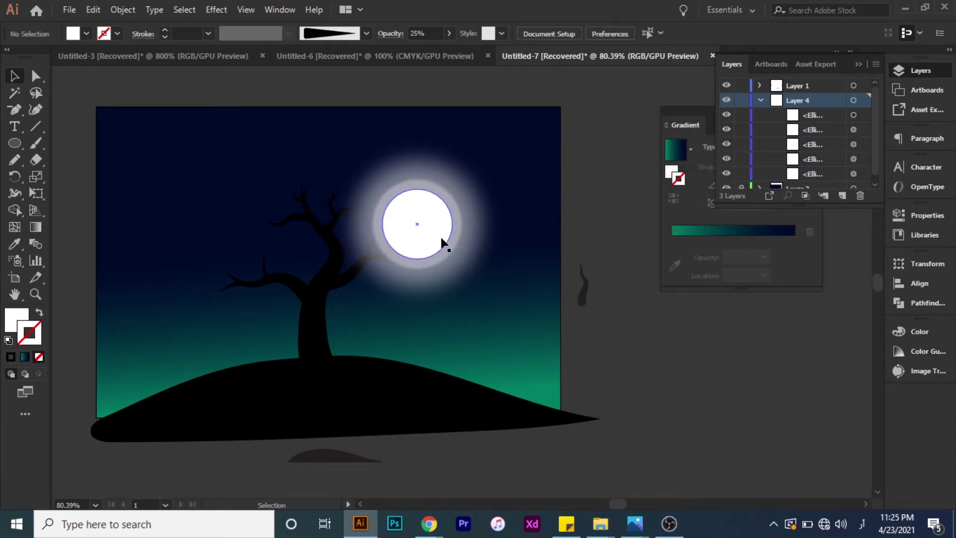
Group all the moon circles together and collapse the moon group and Layer 4
drag(502, 223, 498, 224)
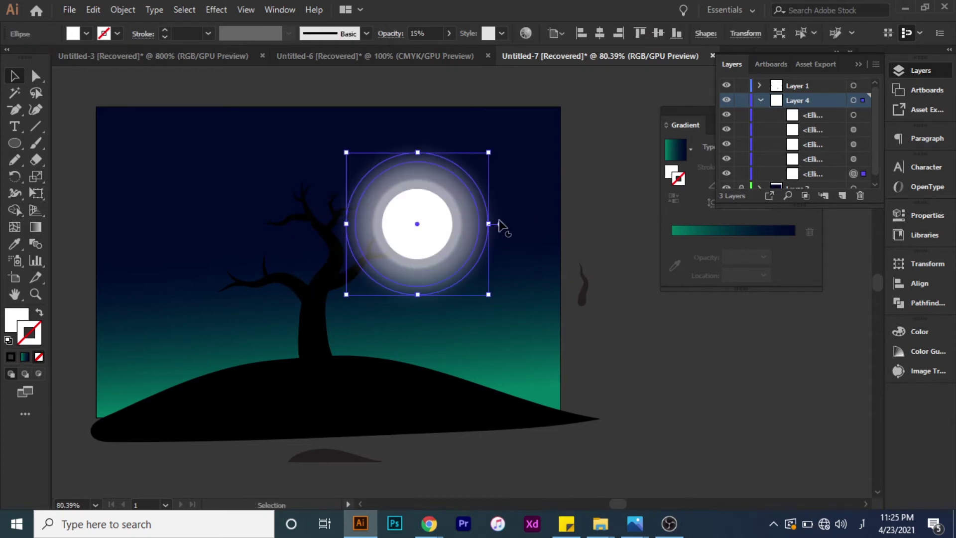
drag(521, 276, 413, 199)
key(ctrl+g)
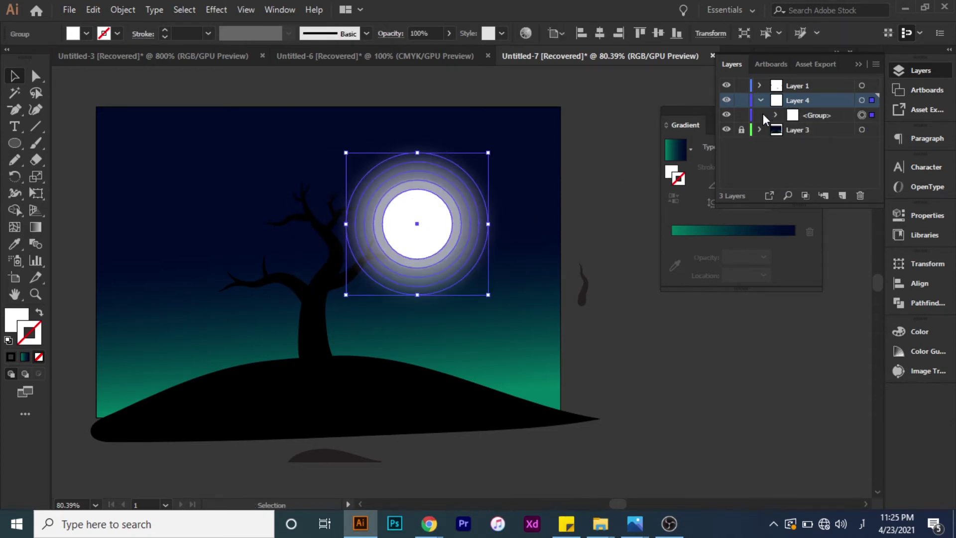
click(777, 115)
click(761, 100)
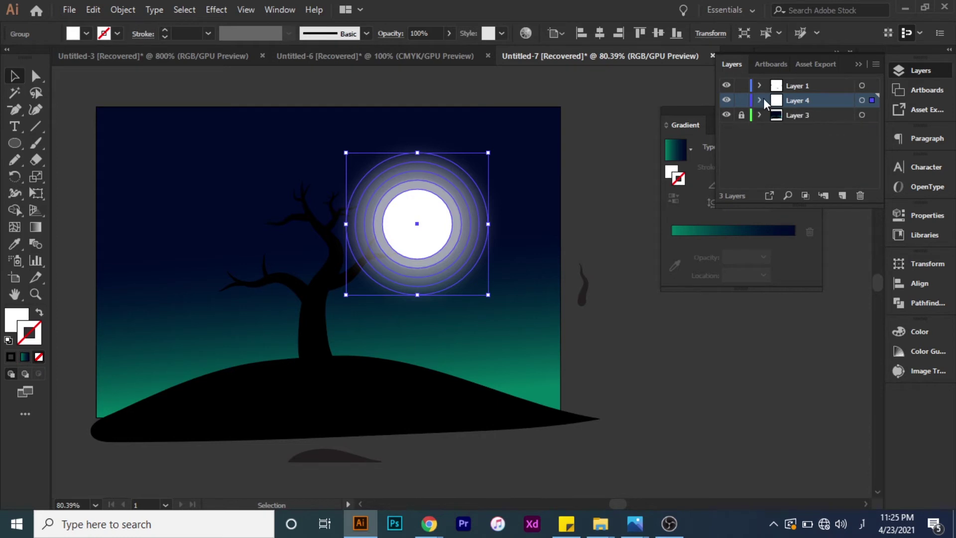
click(759, 115)
Nest Layer 4 inside Layer 3, then add a round head grouped with the bird's body
drag(799, 97, 804, 134)
drag(435, 225, 419, 234)
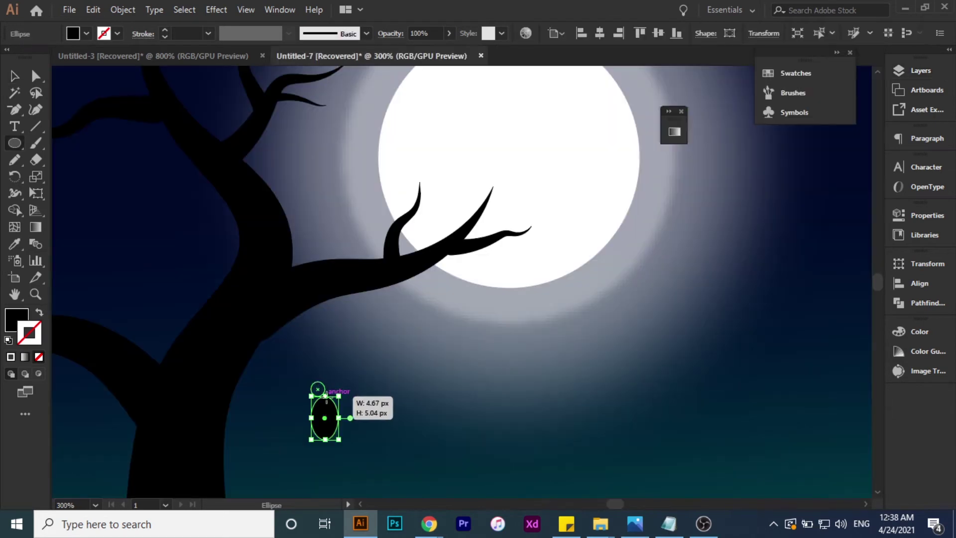
drag(329, 400, 331, 403)
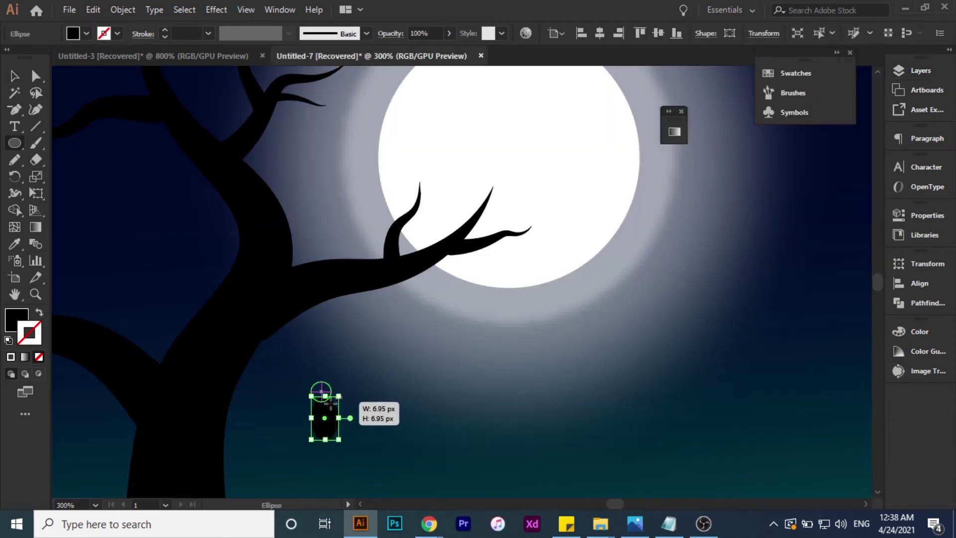
click(14, 75)
click(306, 418)
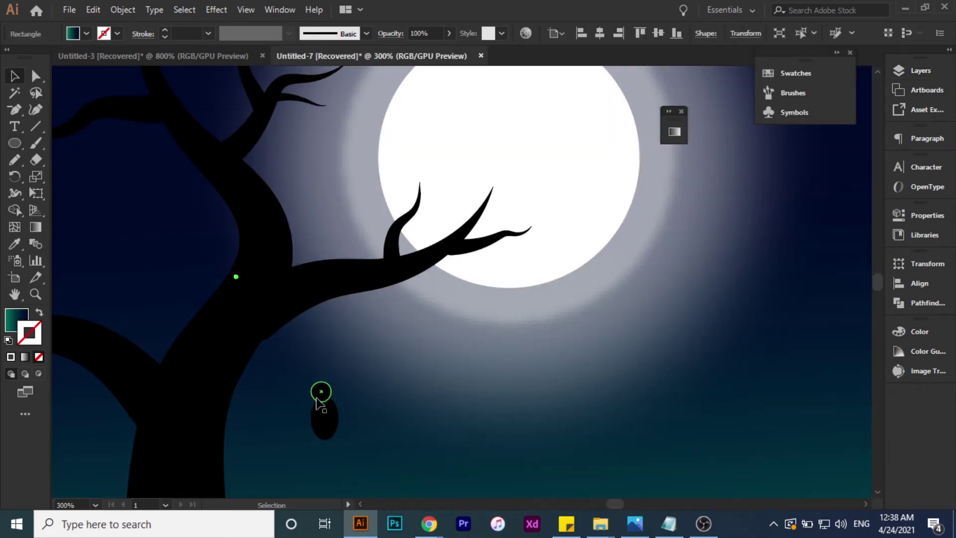
drag(322, 392, 310, 395)
click(280, 392)
click(301, 449)
click(325, 414)
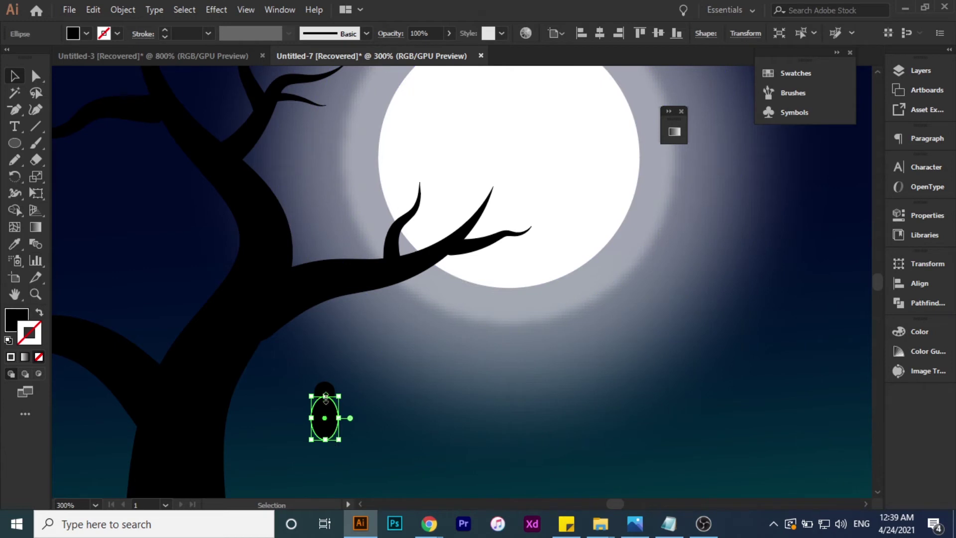
shift+click(326, 391)
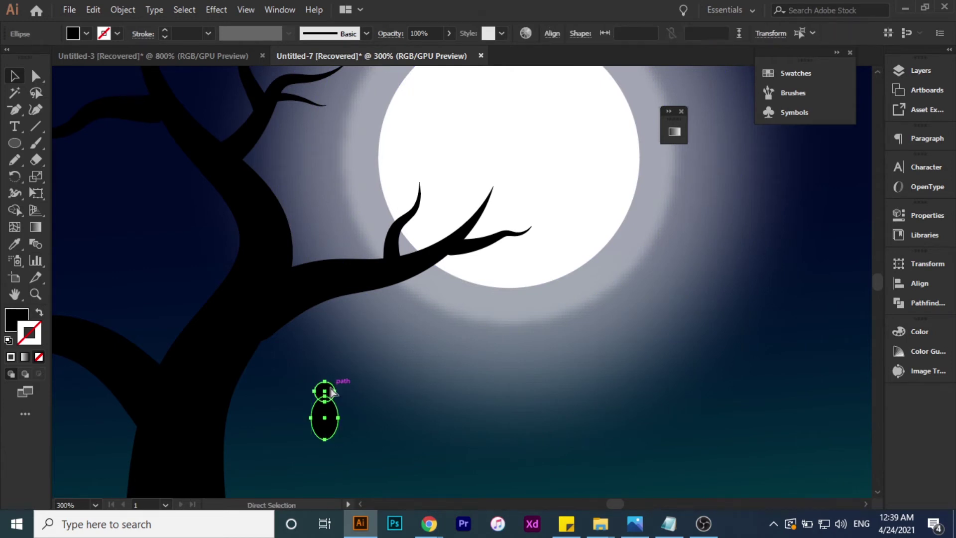
key(ctrl+g)
drag(325, 418, 277, 439)
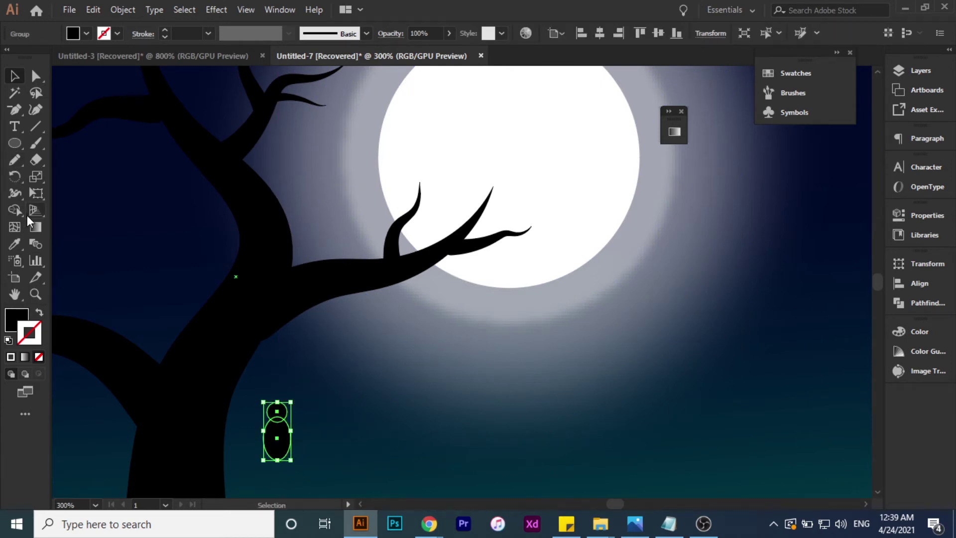
Pencil-draw a tiny black, stroke-free beak on the bird's head
click(16, 163)
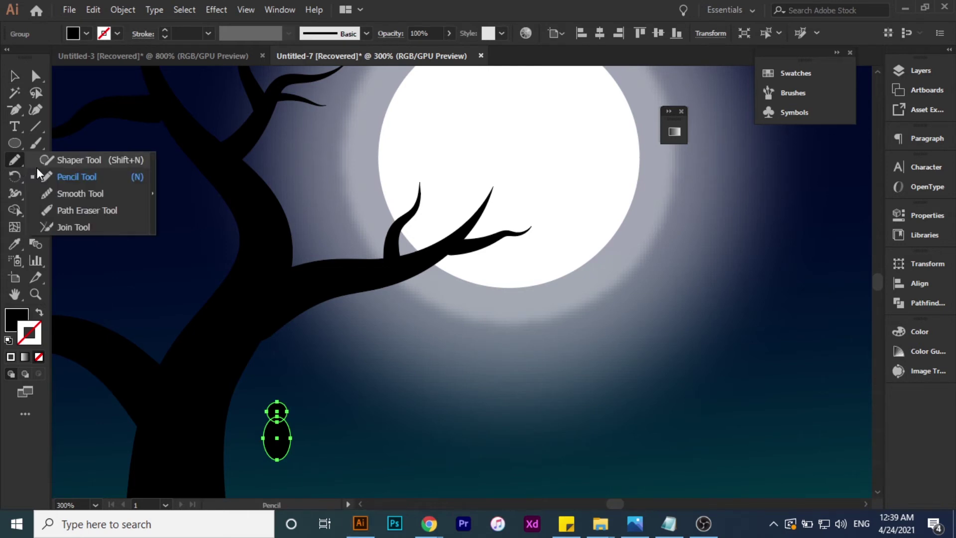
click(14, 76)
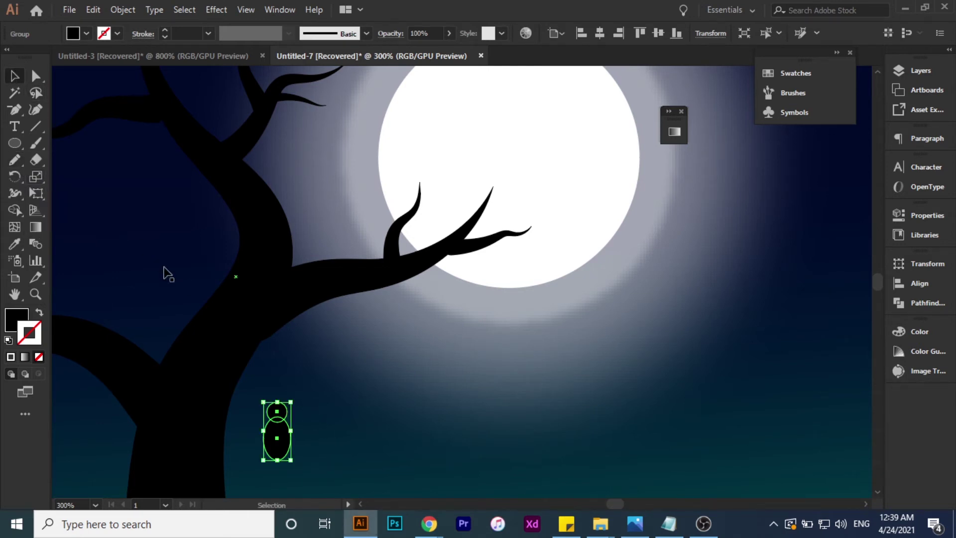
click(256, 373)
click(16, 159)
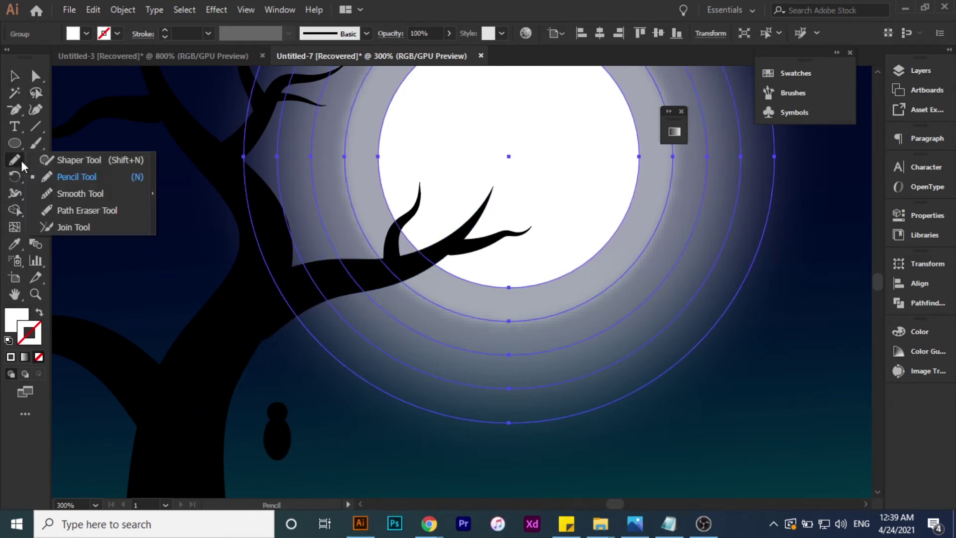
click(50, 174)
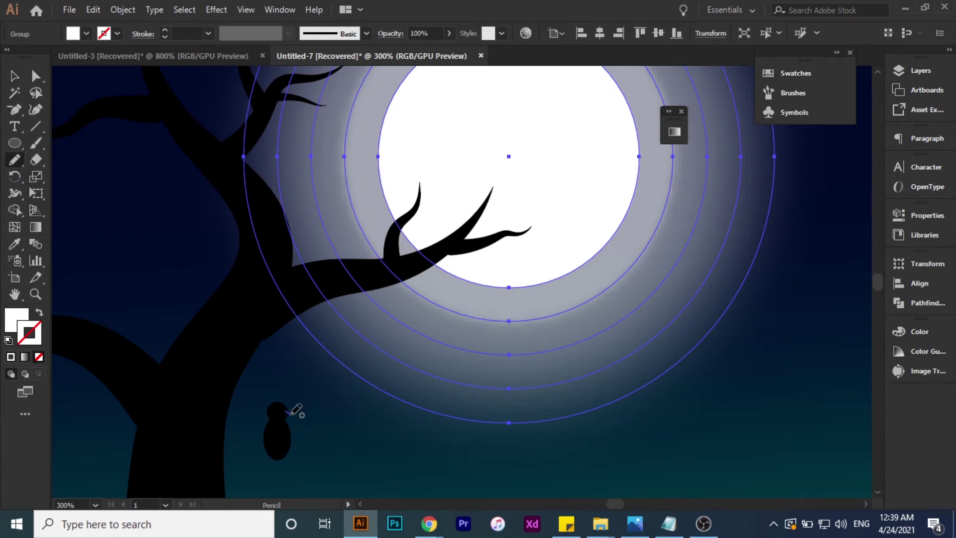
drag(283, 412, 293, 415)
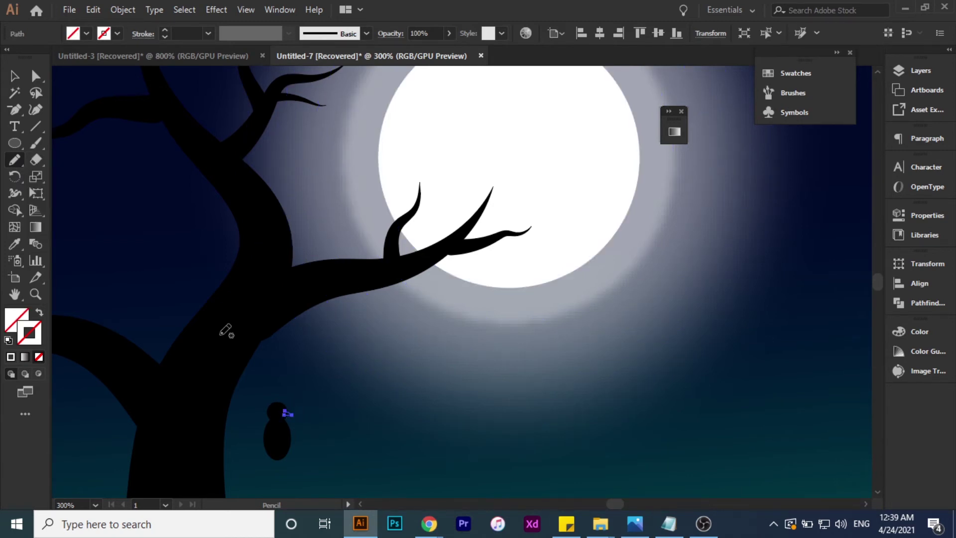
click(9, 340)
click(40, 312)
click(39, 357)
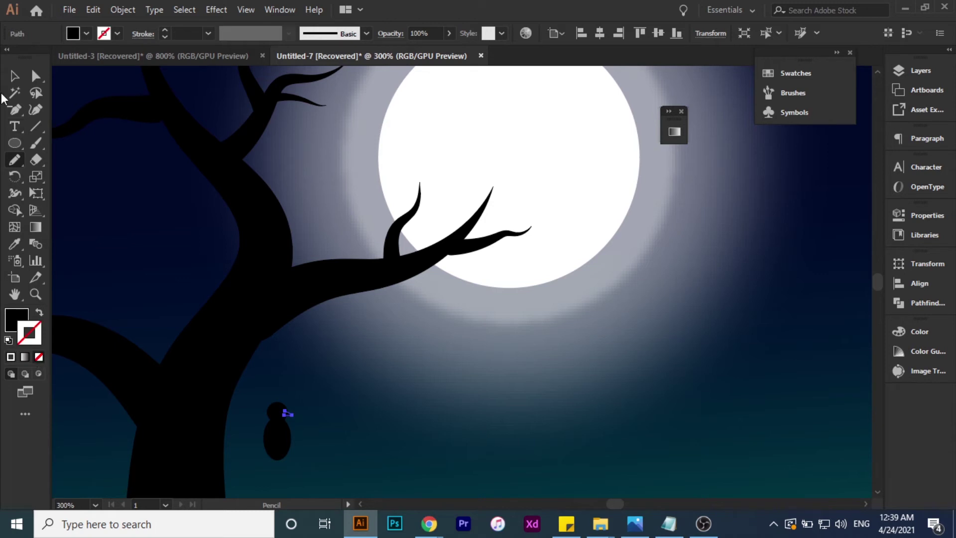
click(14, 75)
click(310, 402)
click(311, 448)
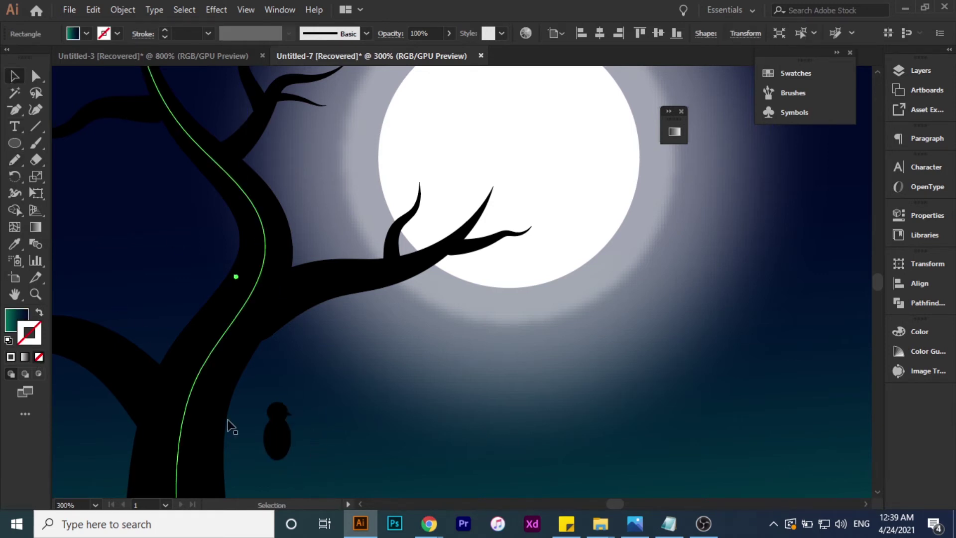
scroll(228, 426, down, 3)
Pencil-draw a black, stroke-free leg and group it with the head and body
click(15, 160)
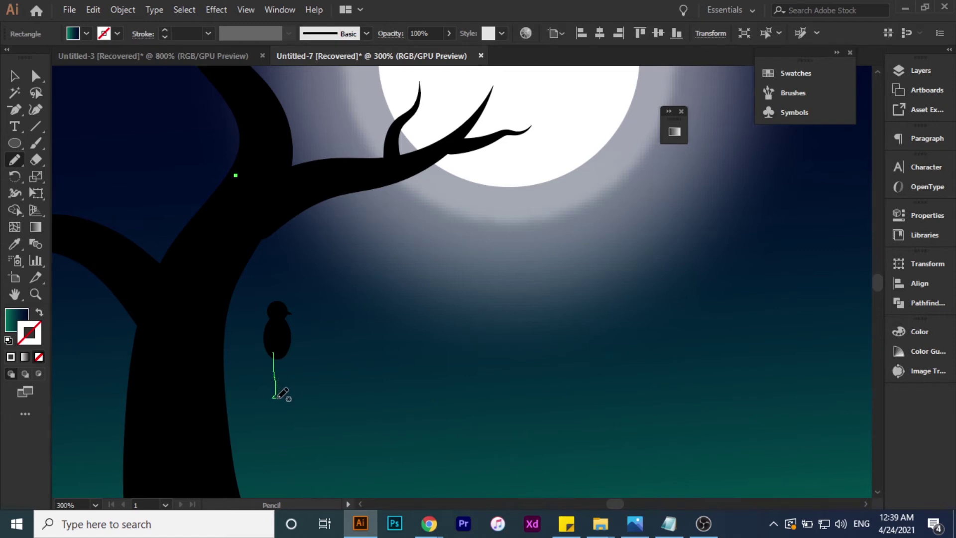
drag(288, 386, 274, 355)
click(8, 341)
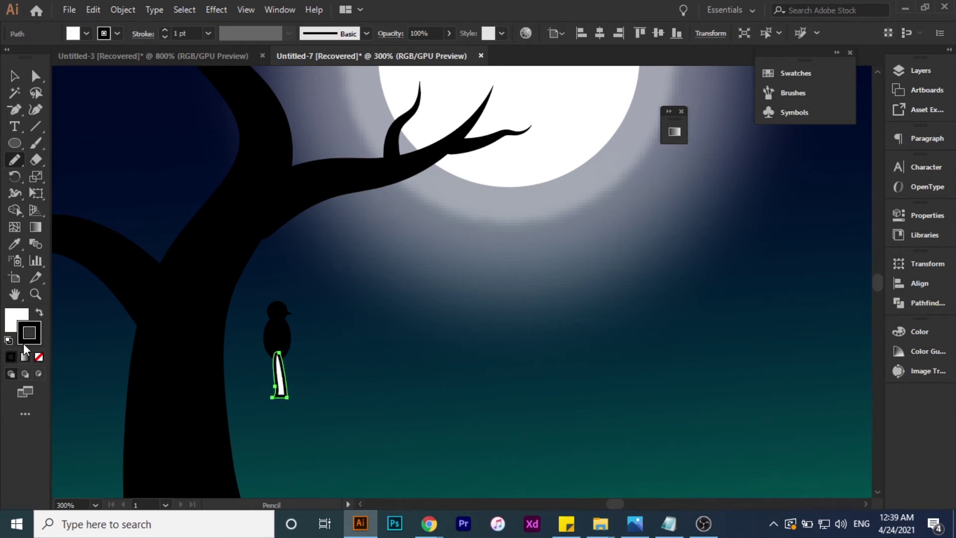
click(39, 312)
click(38, 356)
click(15, 76)
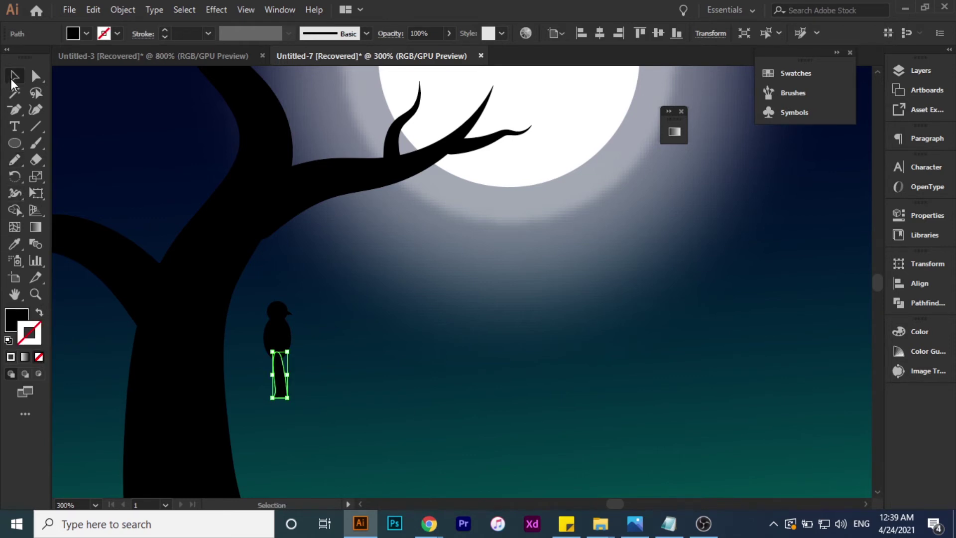
click(307, 402)
click(286, 391)
shift+click(277, 336)
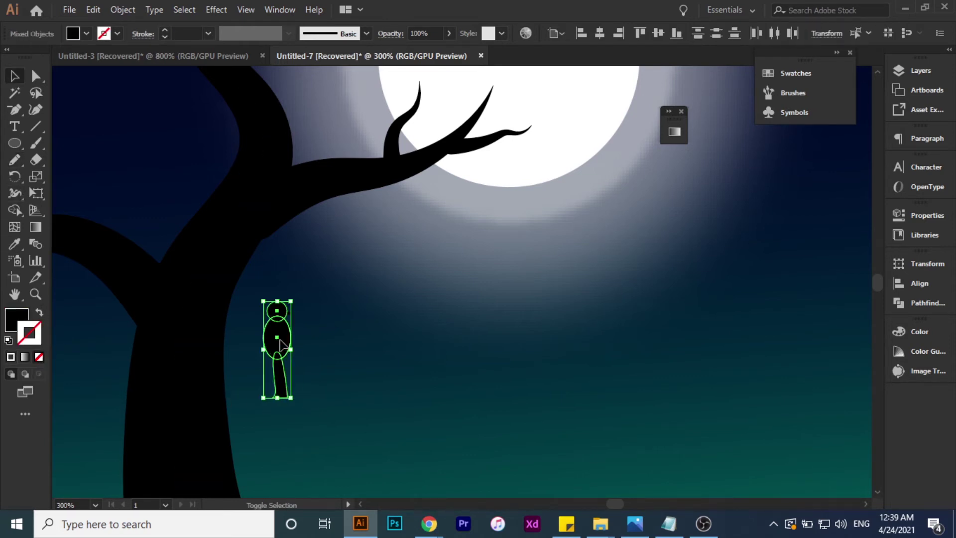
key(ctrl+g)
Move the bird group onto the branch in front of the moon
scroll(280, 319, up, 3)
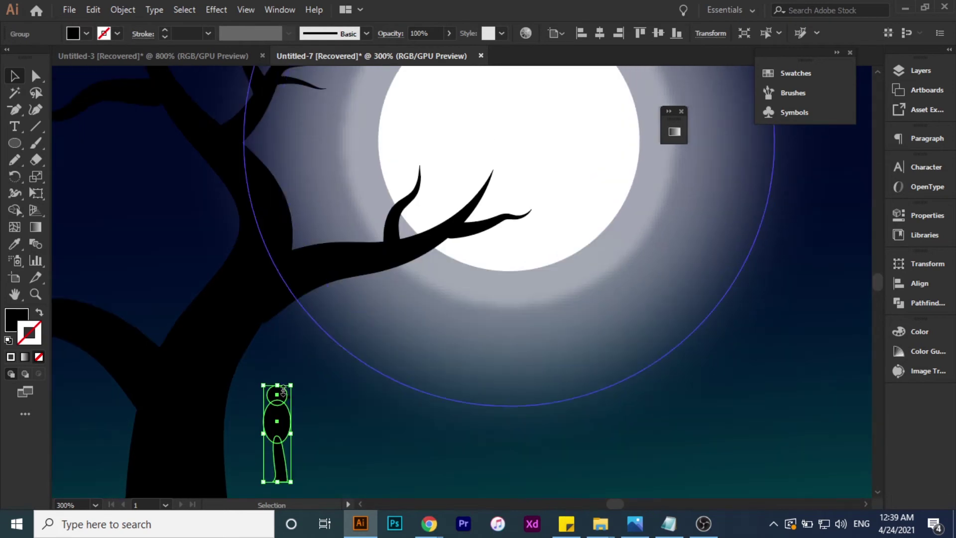
drag(279, 425, 462, 219)
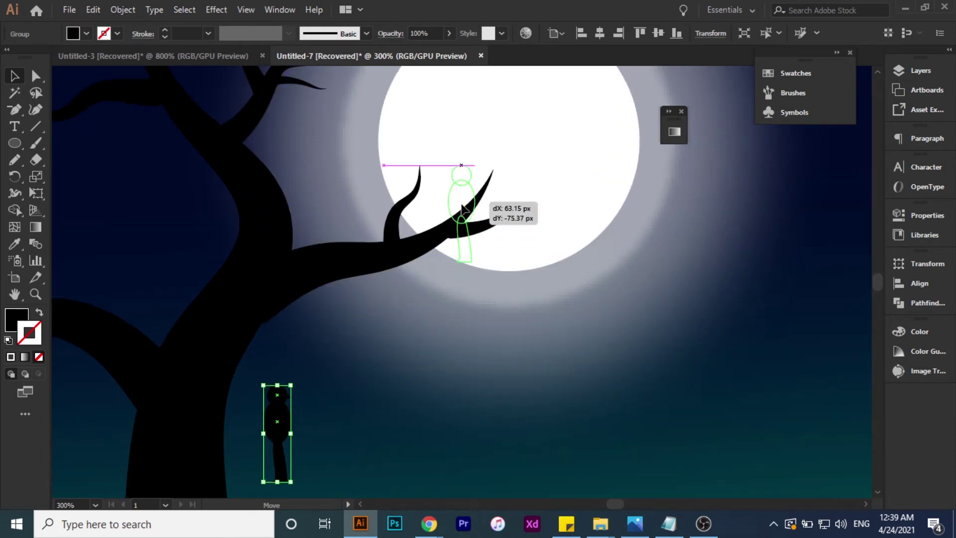
click(397, 442)
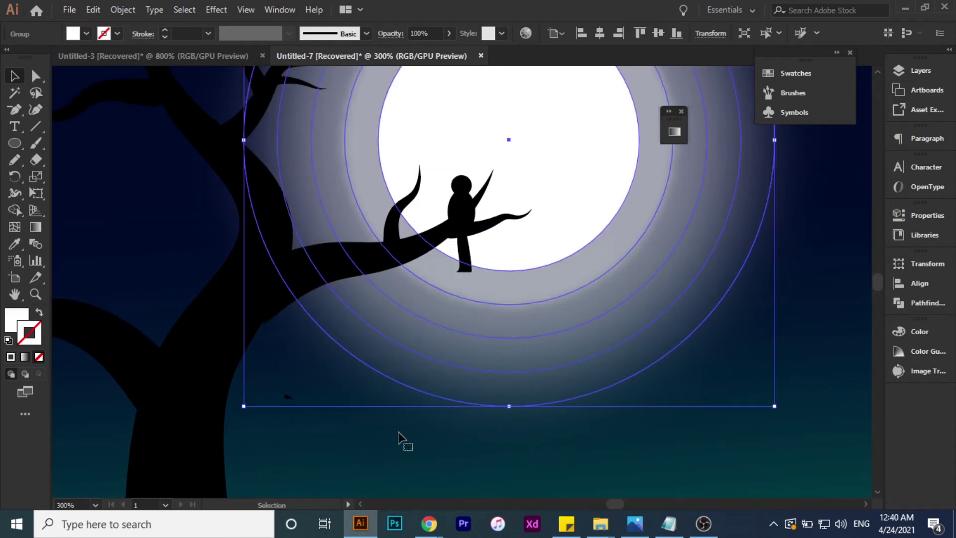
key(ctrl+z)
drag(288, 399, 469, 209)
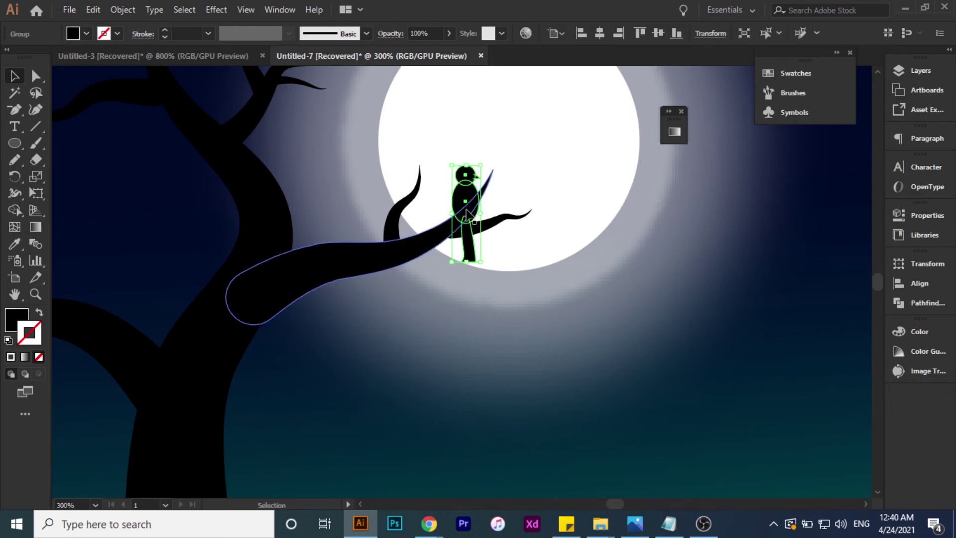
click(368, 442)
scroll(446, 246, up, 5)
click(230, 353)
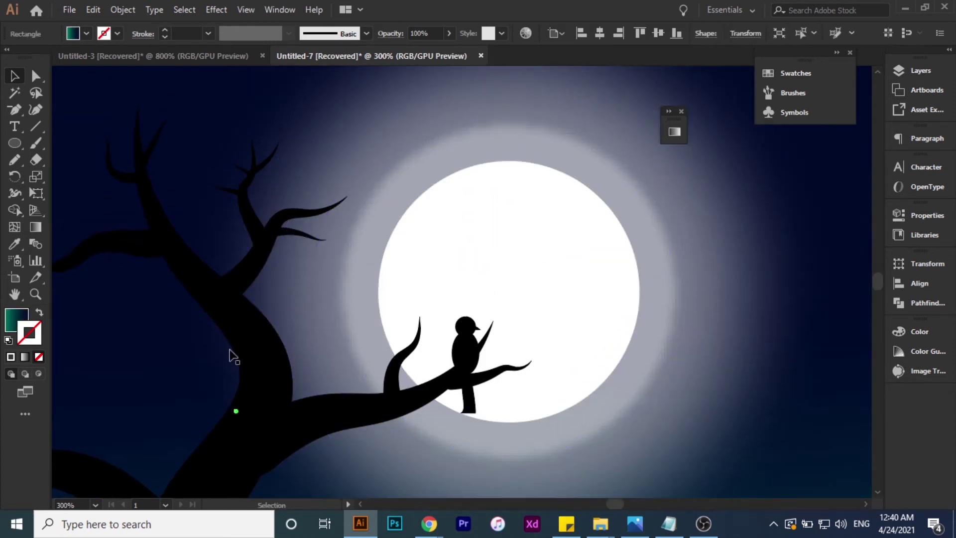
click(471, 351)
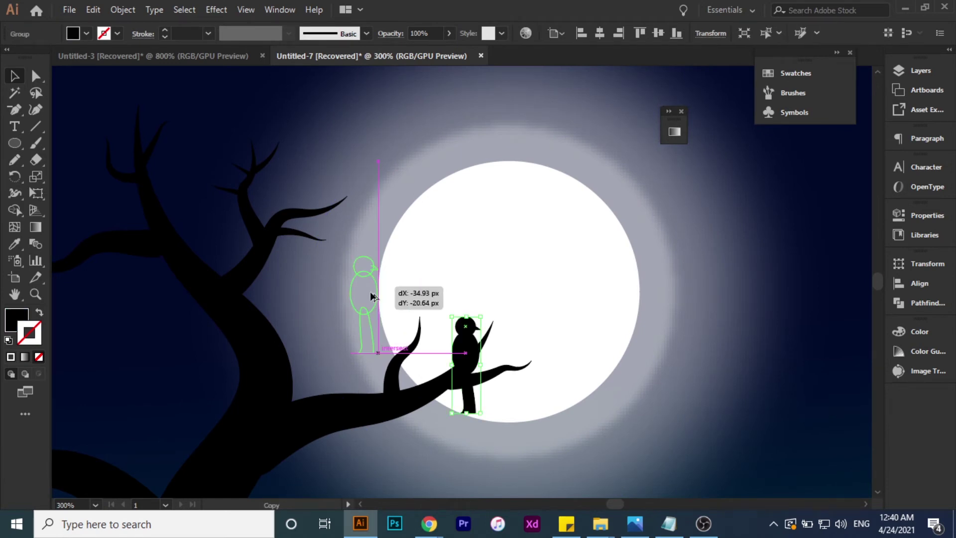
drag(471, 352, 396, 351)
key(ctrl+z)
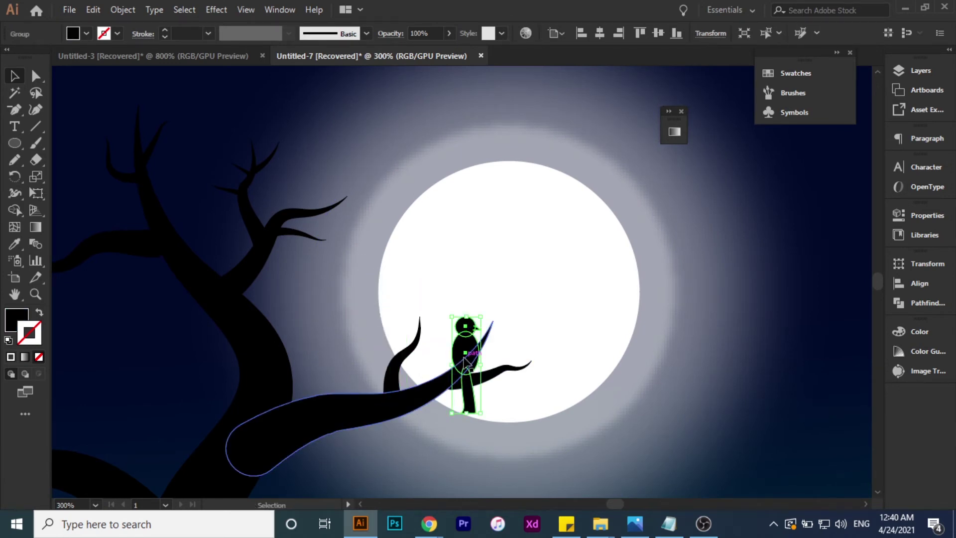
click(461, 371)
click(466, 349)
Alt-drag a copy of the bird to its left and scale it down onto the branch
drag(451, 345, 390, 339)
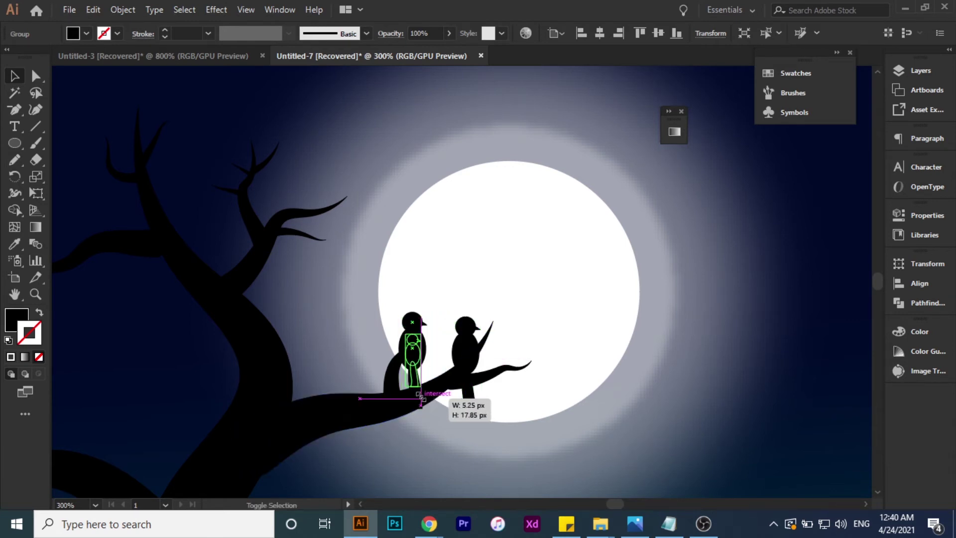
drag(428, 409, 413, 343)
click(186, 370)
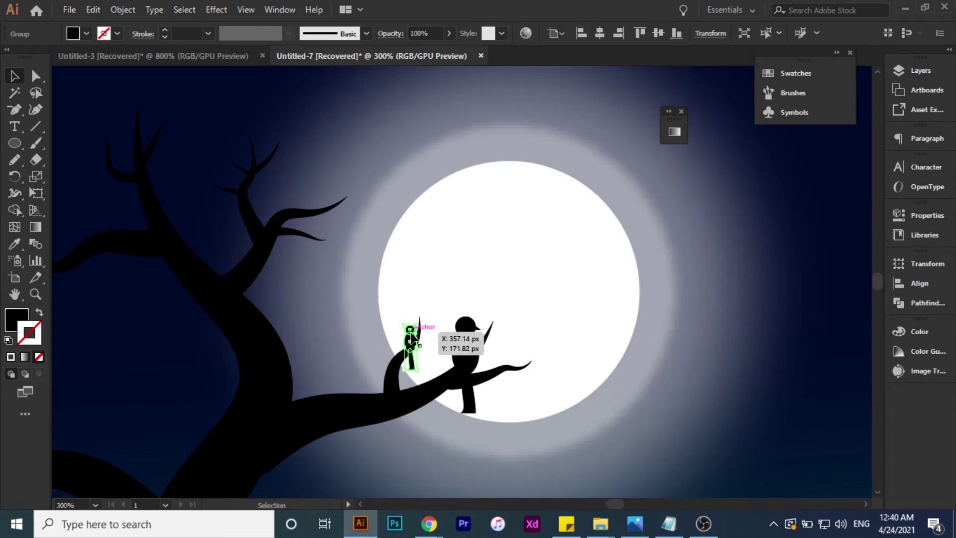
click(156, 380)
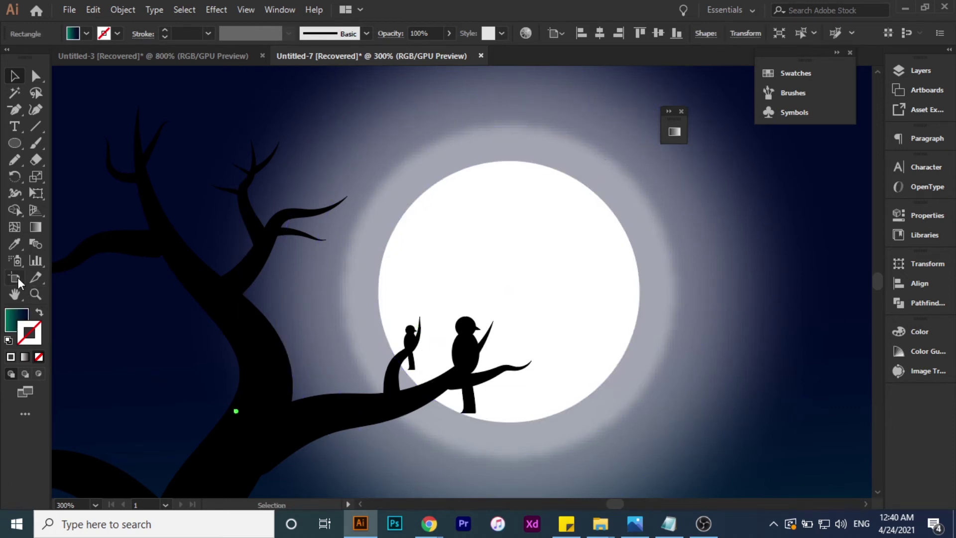
Zoom out to the whole scene and draw a tiny ellipse in the upper-left sky
key(z)
drag(373, 363, 155, 297)
key(l)
drag(178, 165, 180, 171)
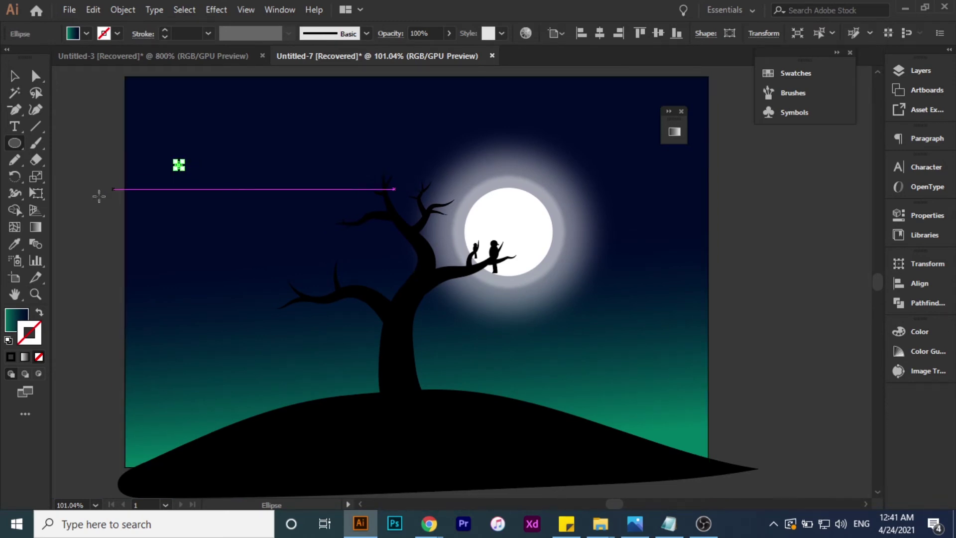
Make the tiny ellipse white with no outline and select it
click(8, 340)
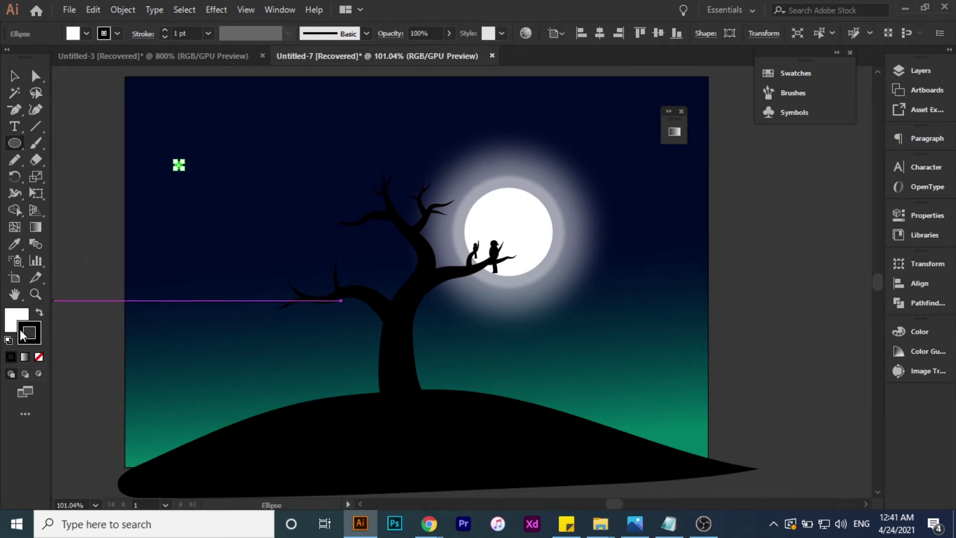
click(39, 357)
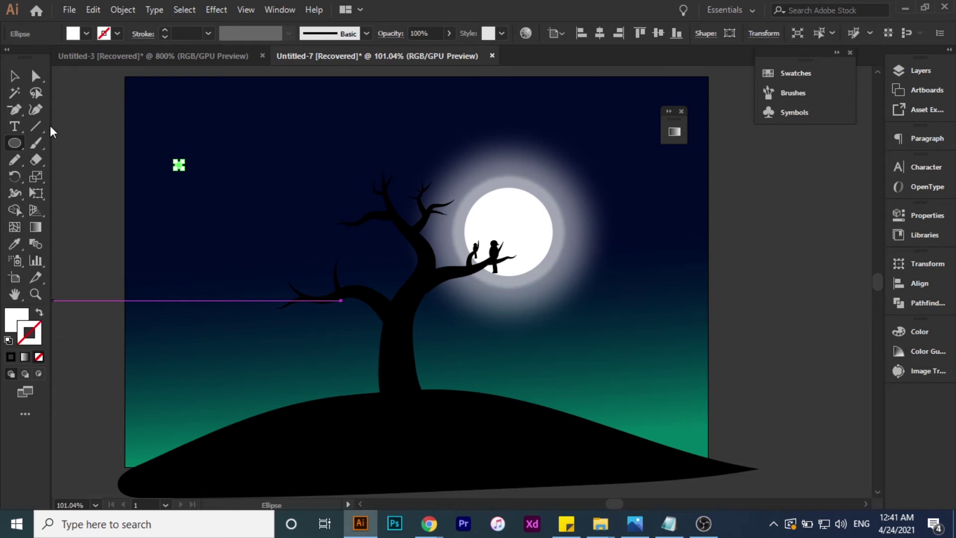
click(14, 75)
click(96, 194)
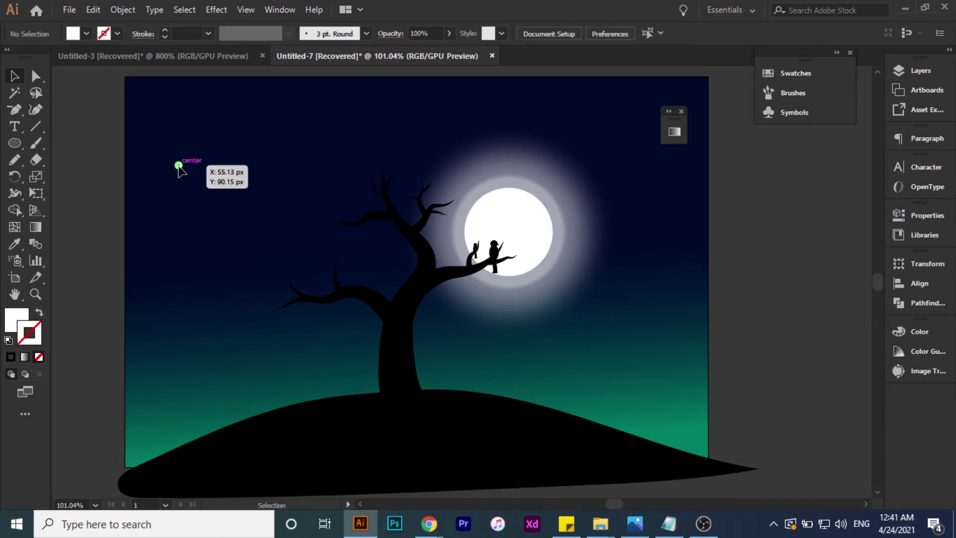
click(179, 165)
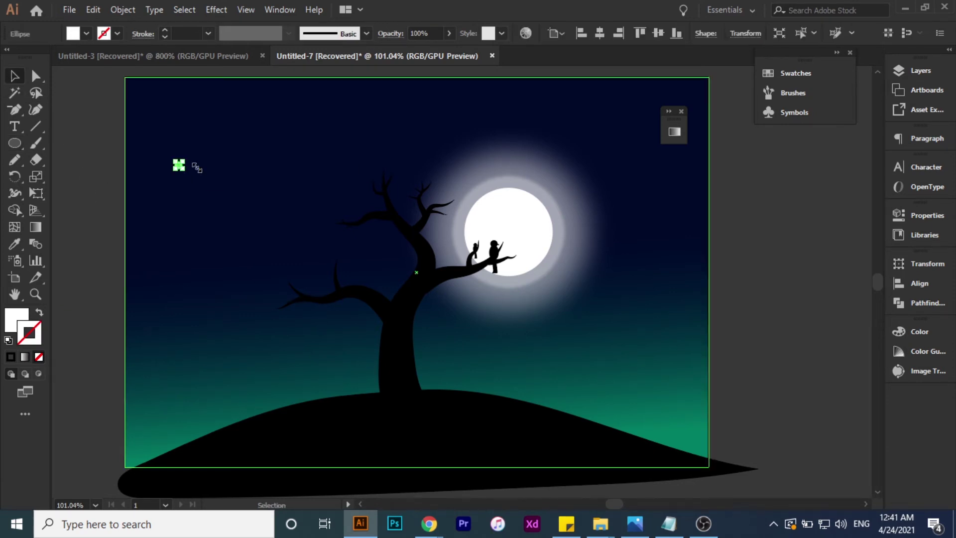
Start a new brush from the ellipse in the Brushes panel
click(807, 95)
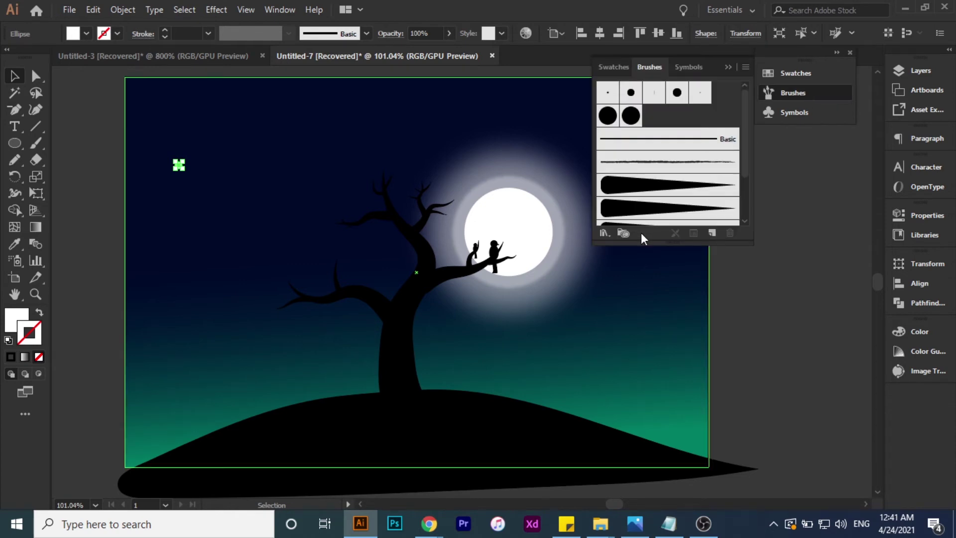
click(605, 233)
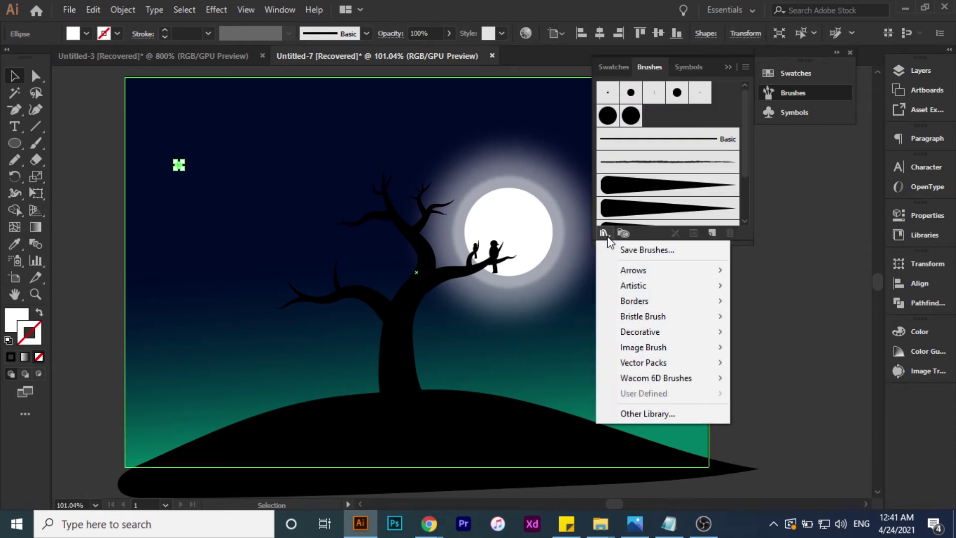
click(713, 234)
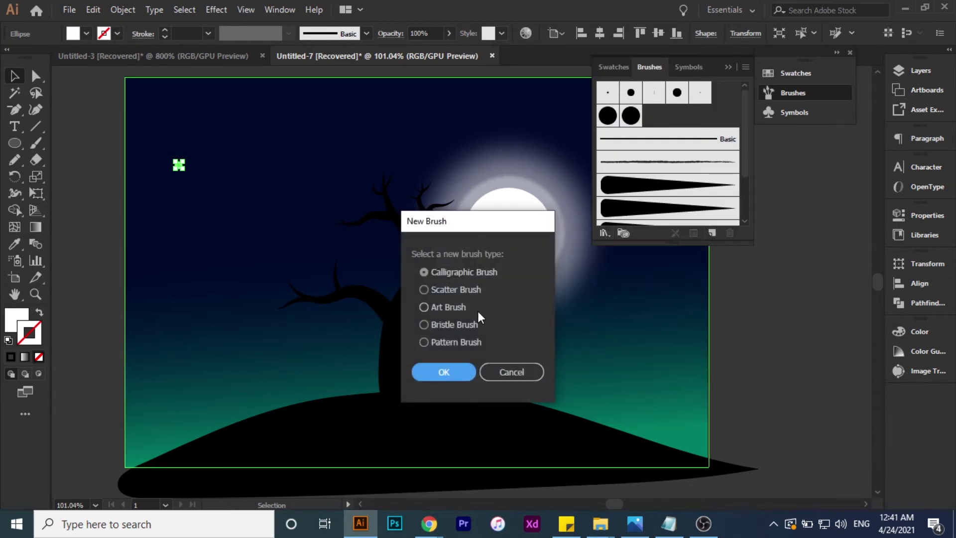
Create a Scatter Brush with Random size, spacing and scatter variation
click(463, 293)
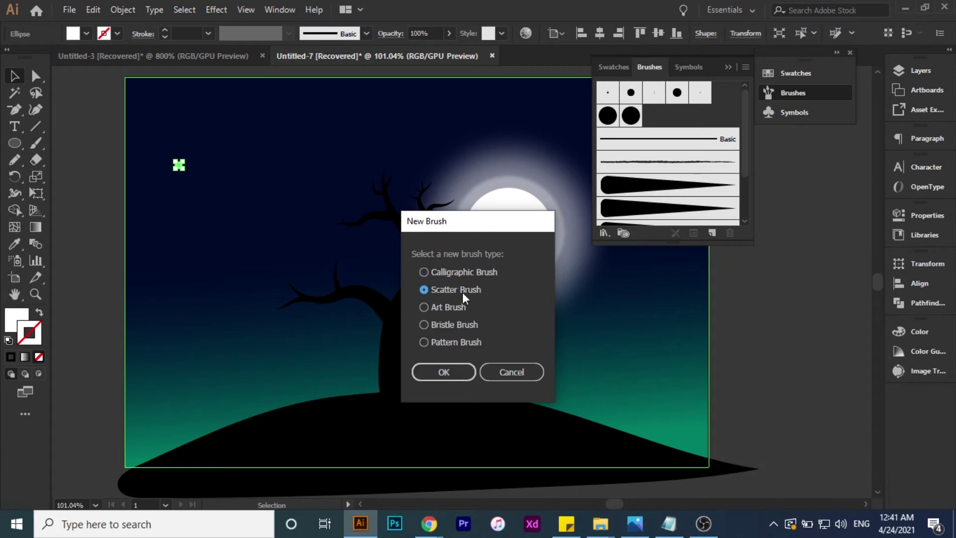
click(456, 381)
click(386, 156)
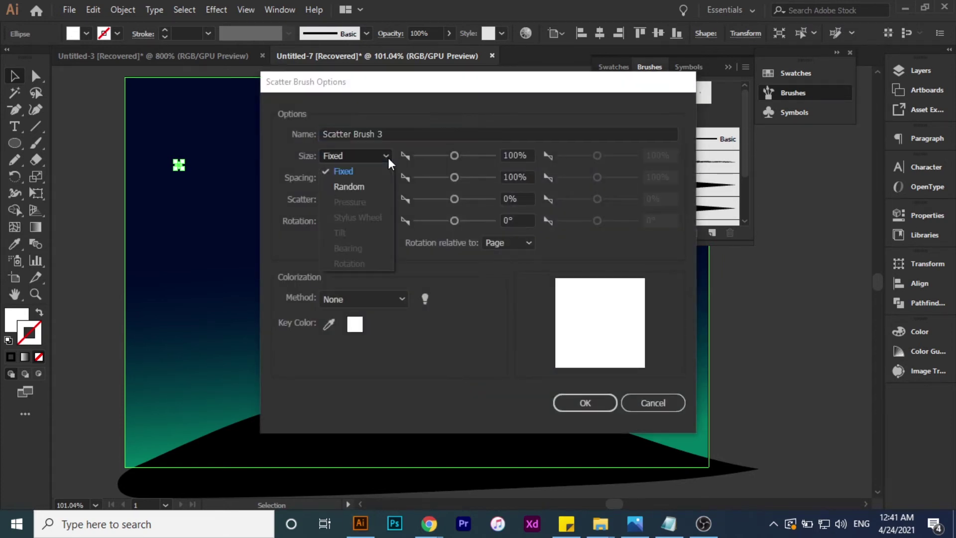
click(344, 185)
click(381, 178)
click(369, 208)
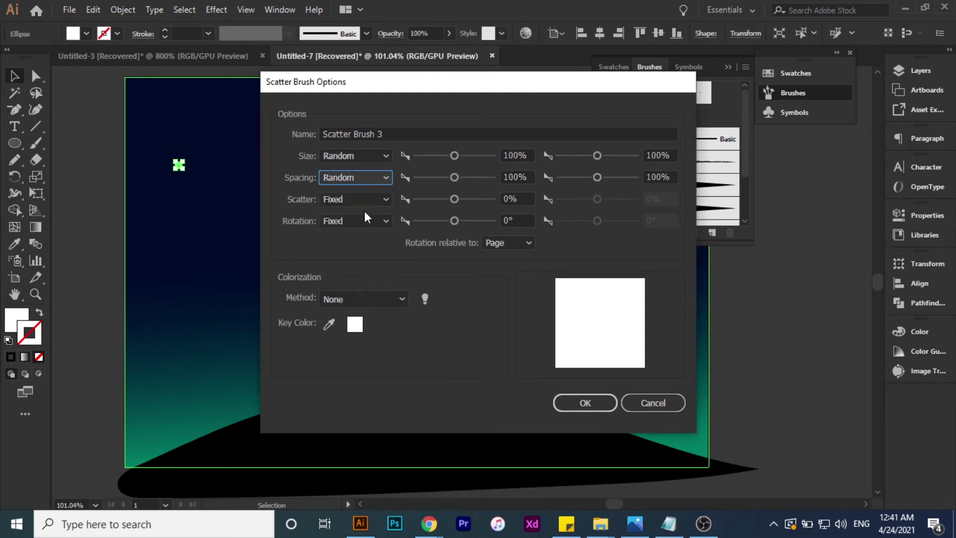
click(376, 199)
click(367, 230)
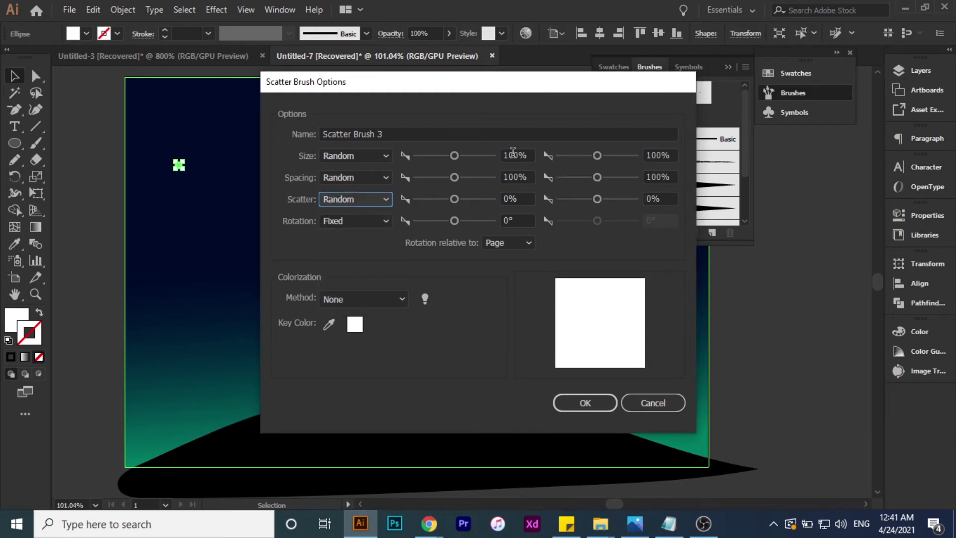
Set minimum size 6%, spacing 520% and a minimum scatter value, then create the brush
drag(518, 155, 489, 155)
text(6)
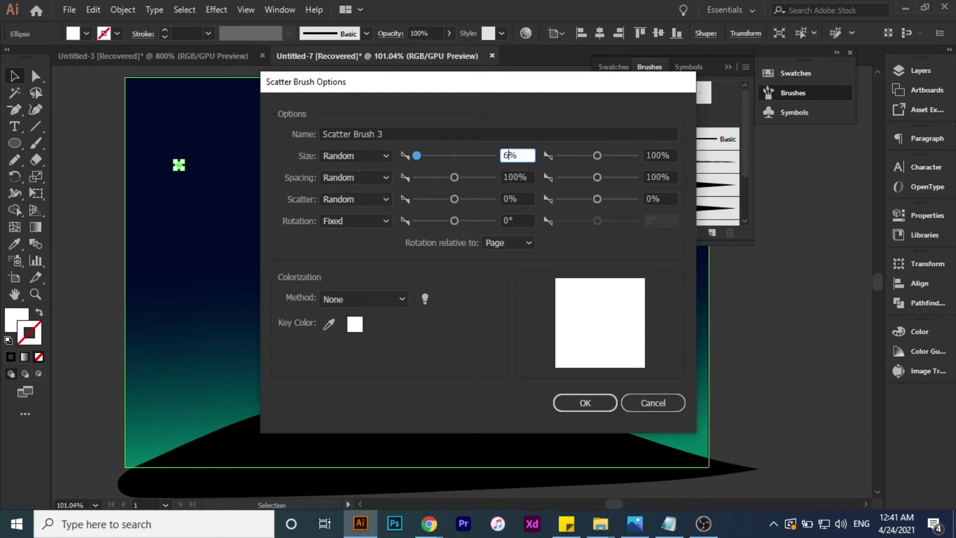
drag(521, 179, 499, 178)
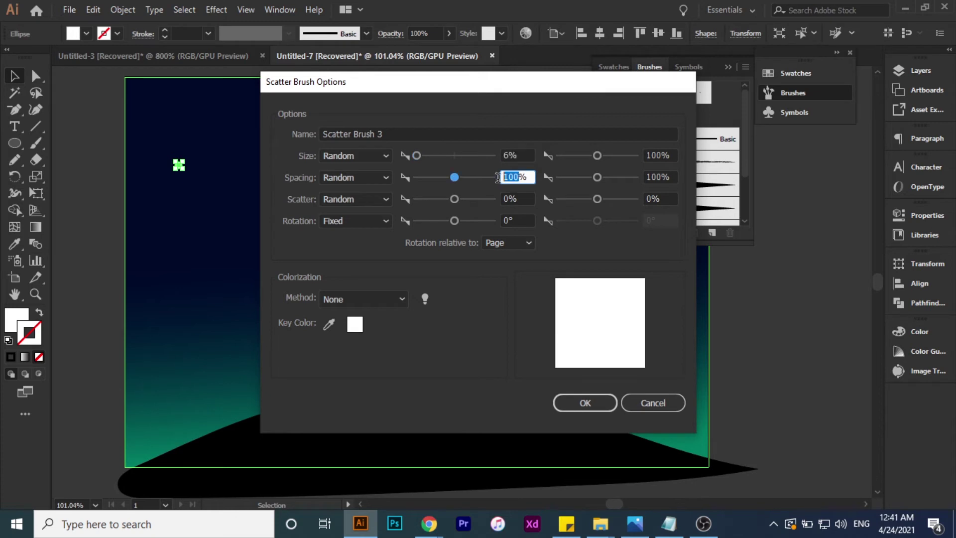
text(5)
text(2)
click(508, 202)
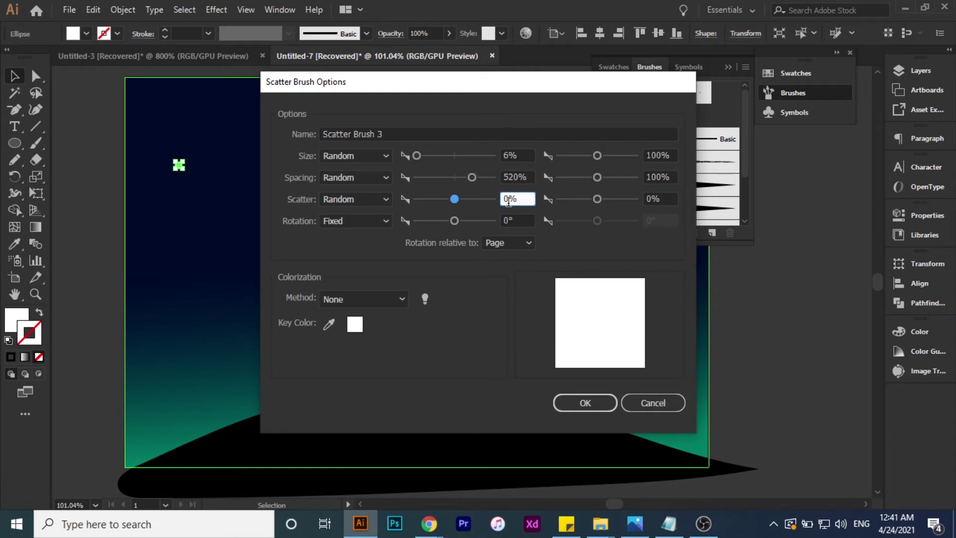
text(520)
click(586, 404)
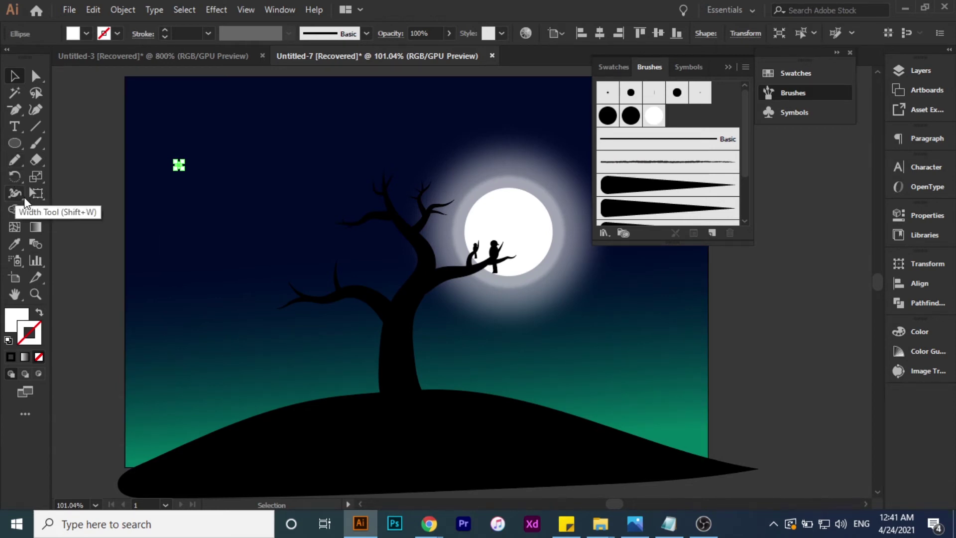
Paint white scatter-brush star strokes across the left sky with the Paintbrush
click(15, 159)
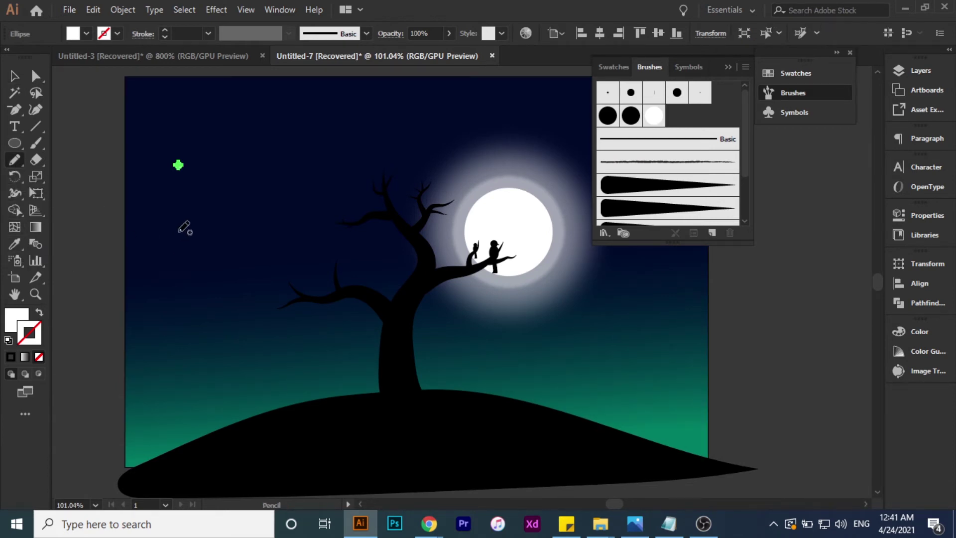
click(38, 146)
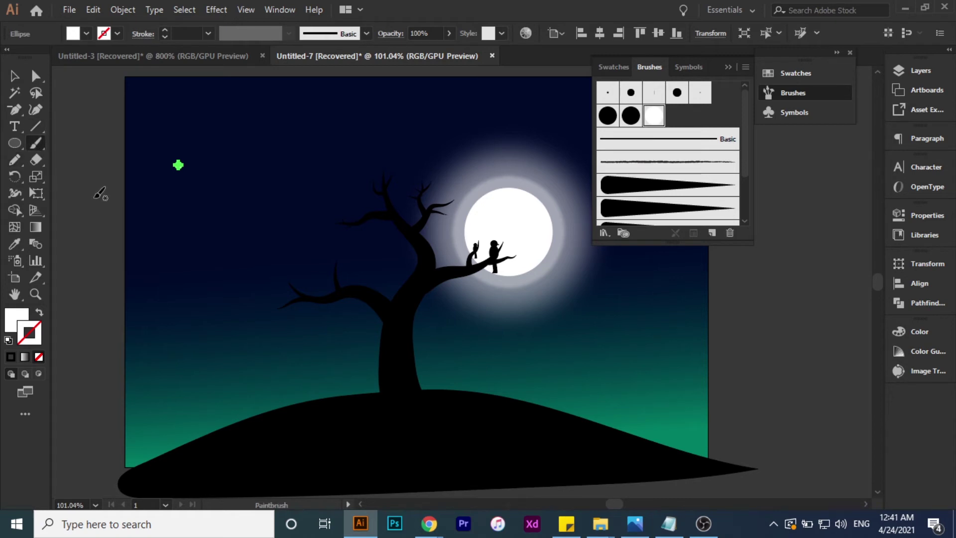
drag(177, 276, 167, 337)
drag(244, 251, 227, 285)
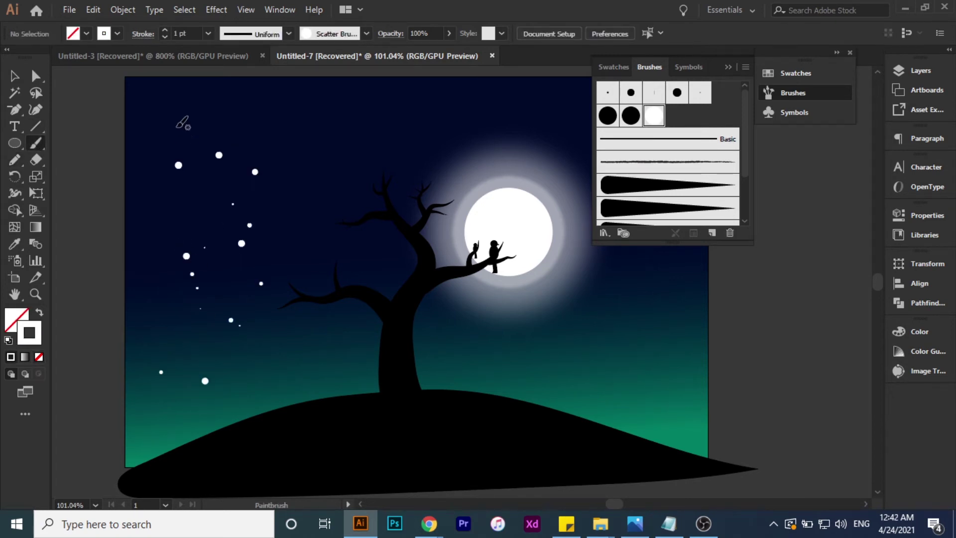
drag(184, 123, 166, 274)
drag(284, 225, 256, 219)
Clear floating panels away and paint stars along the right and middle sky
click(733, 67)
click(836, 52)
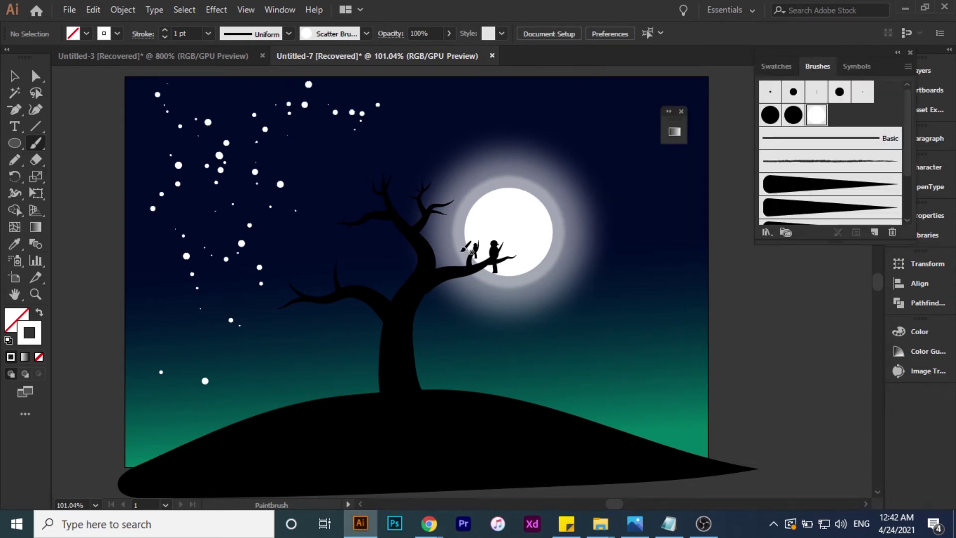
click(13, 10)
key(Escape)
drag(578, 398, 634, 113)
click(681, 112)
drag(700, 279, 310, 278)
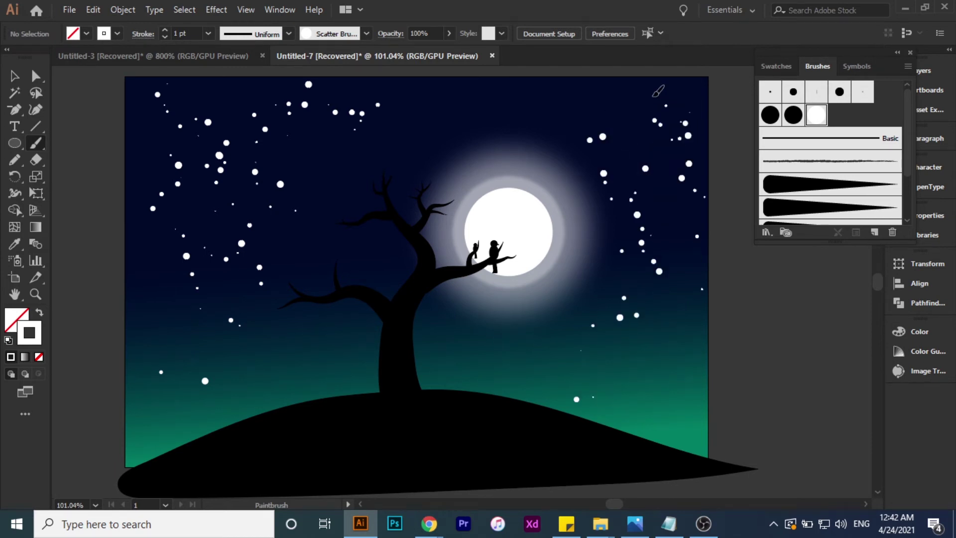
drag(310, 246, 309, 264)
drag(280, 299, 252, 355)
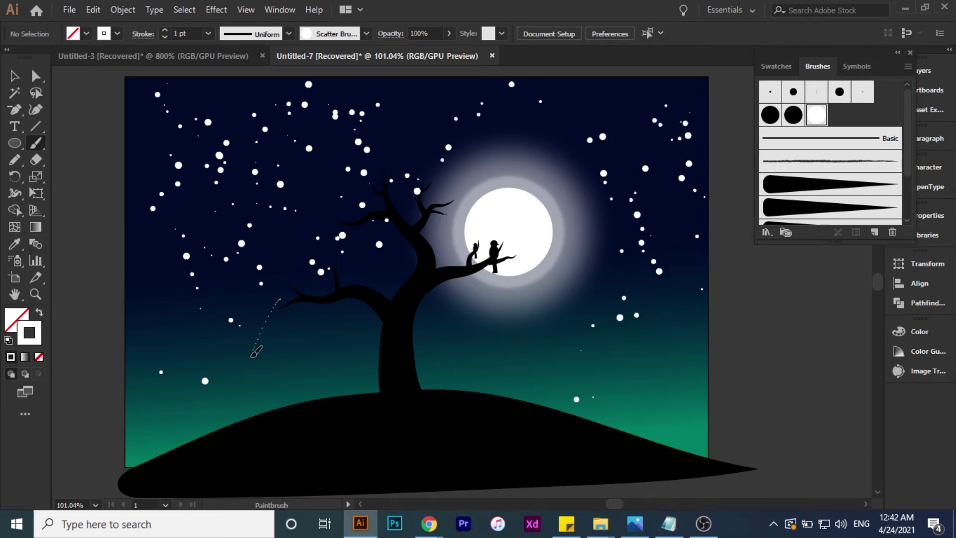
Add more star strokes in the lower-left, upper and right sky
drag(172, 392, 167, 395)
key(v)
drag(150, 202, 159, 227)
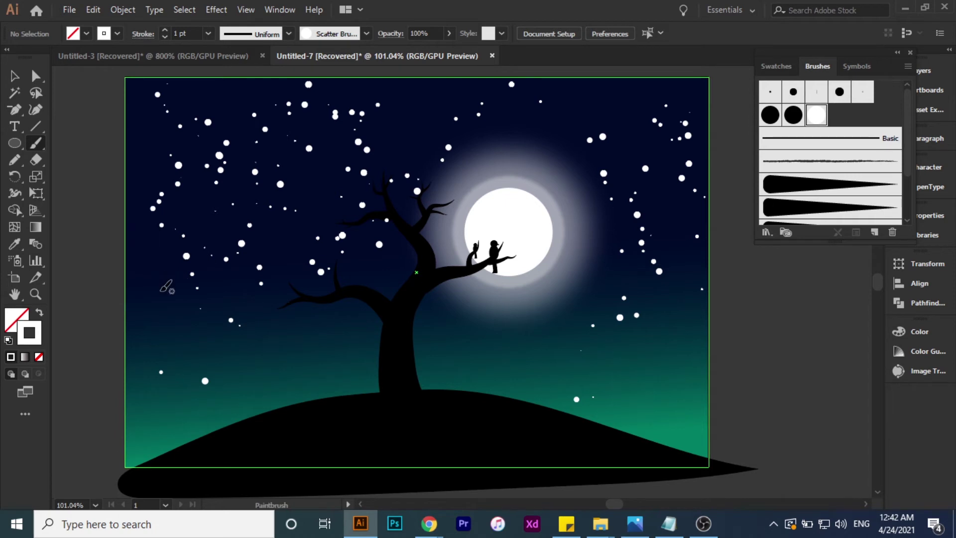
drag(528, 338, 544, 340)
drag(670, 237, 378, 137)
drag(672, 289, 687, 368)
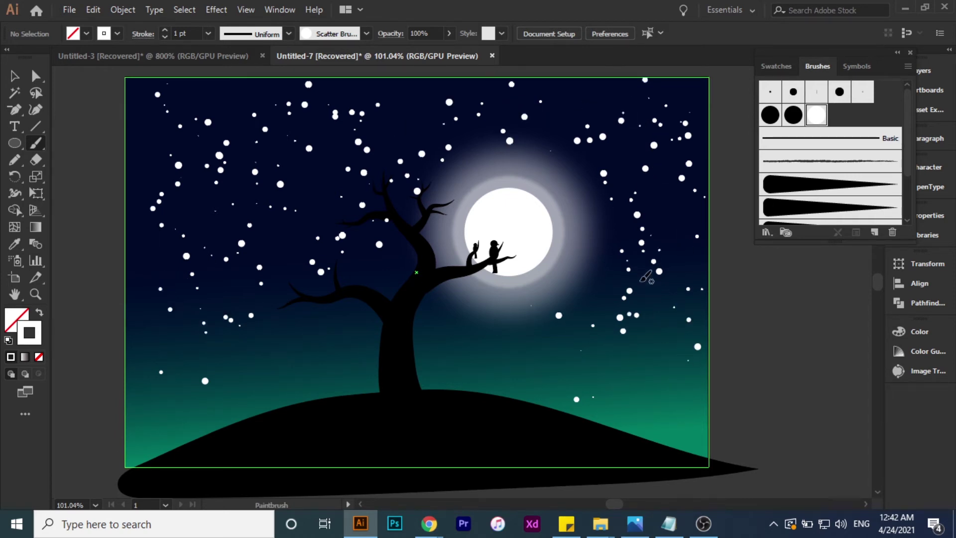
drag(641, 284, 656, 350)
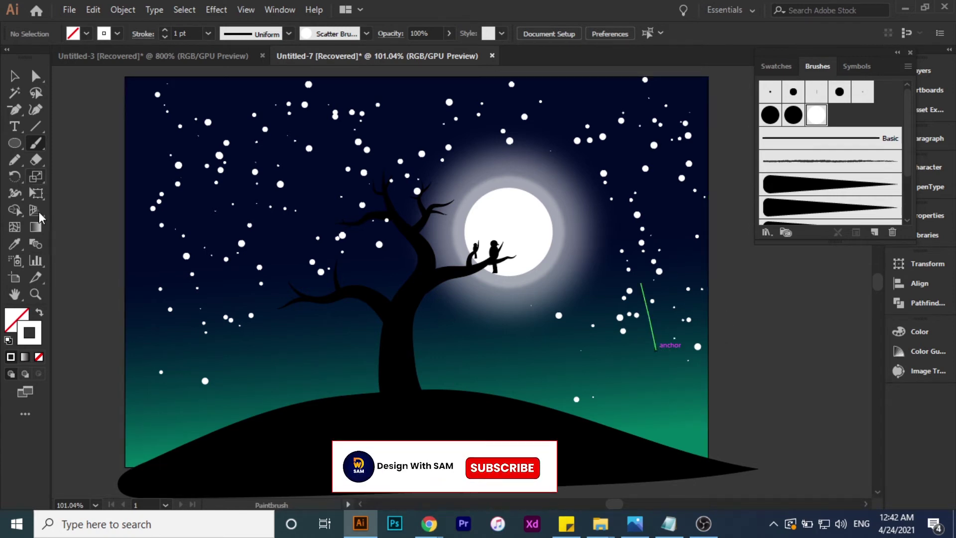
Draw a thin white-filled, no-stroke bar beside the artboard
click(14, 143)
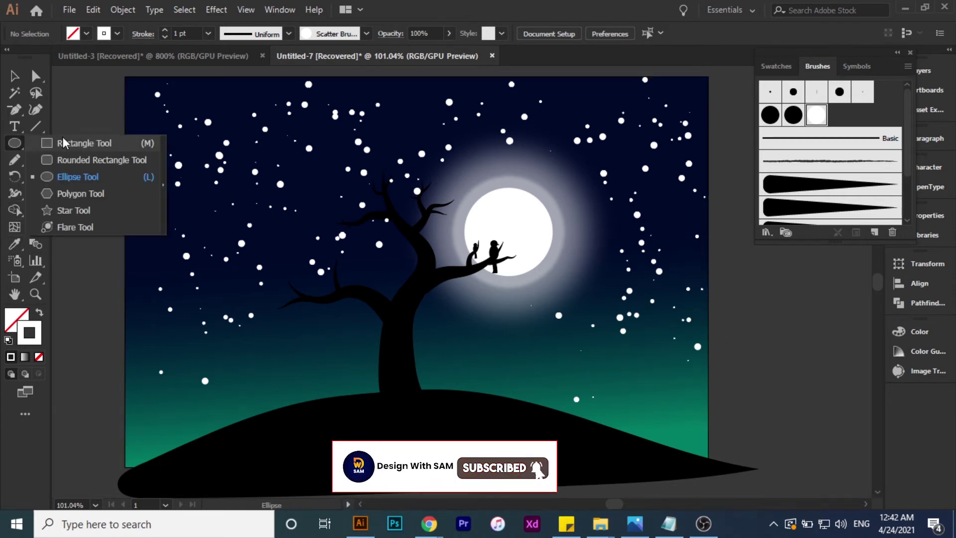
click(64, 143)
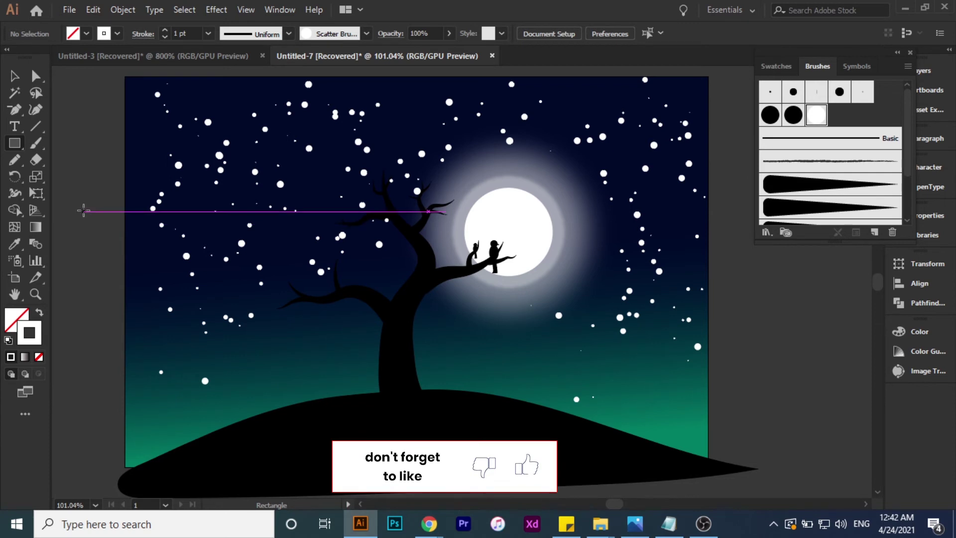
drag(115, 243, 259, 223)
drag(96, 132, 243, 138)
key(shift+x)
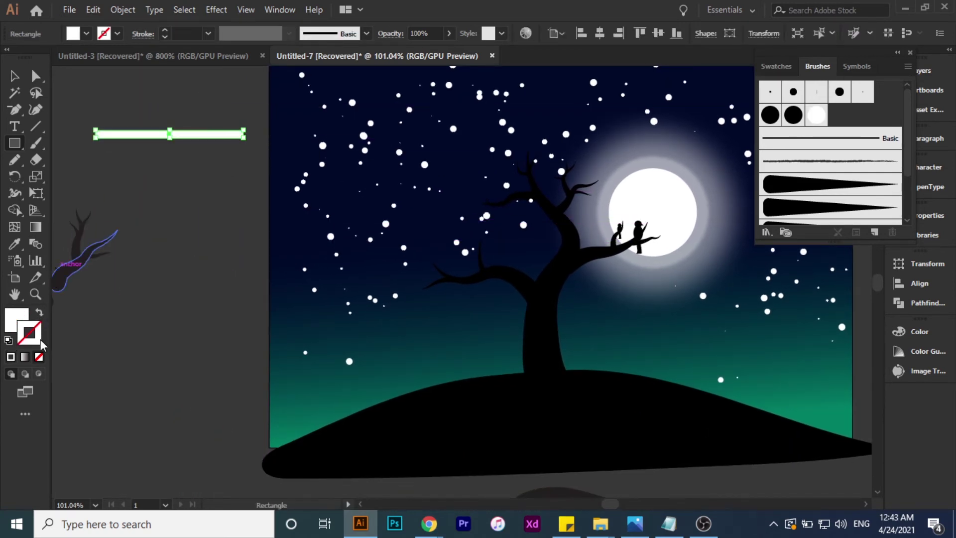
mouse_move(173, 143)
mouse_down()
mouse_move(172, 134)
mouse_move(170, 149)
mouse_up()
key(v)
click(166, 175)
click(182, 134)
Round the bar's corners and adjust its height and width
key(a)
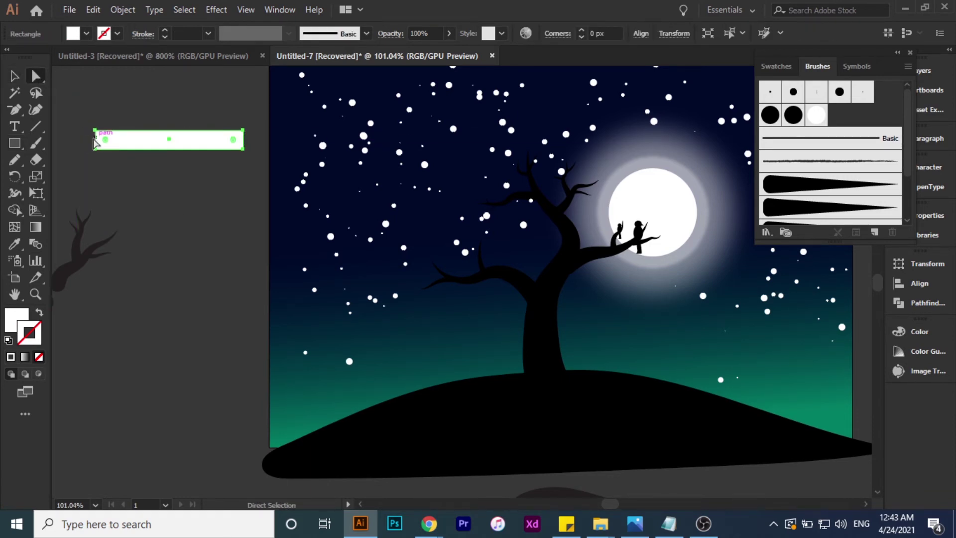
mouse_move(103, 138)
mouse_down()
mouse_move(119, 143)
mouse_move(86, 131)
mouse_up()
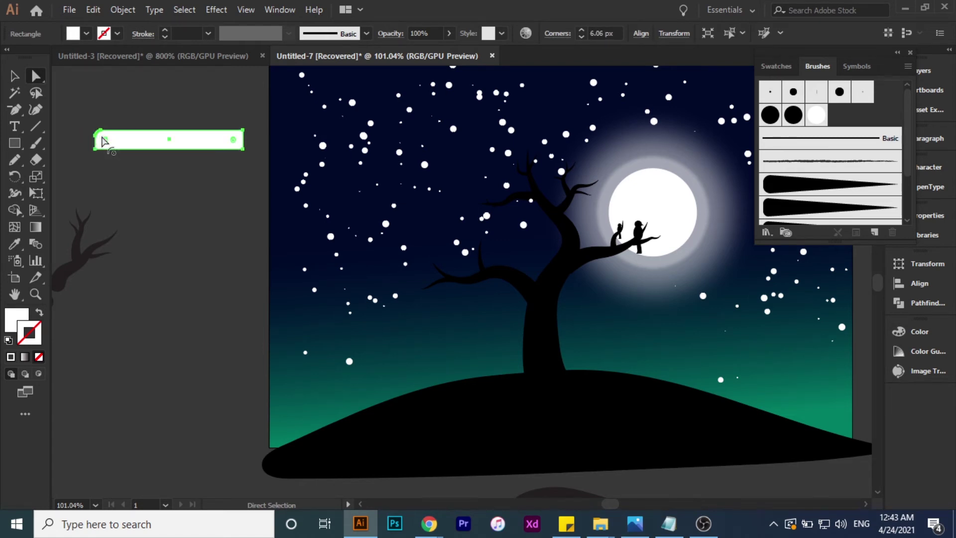
drag(49, 89, 124, 190)
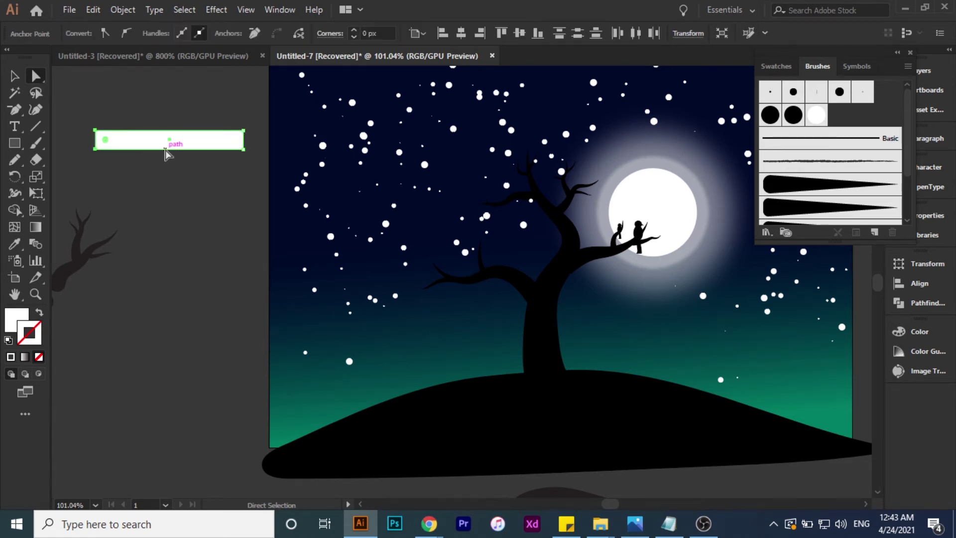
key(v)
drag(169, 149, 169, 171)
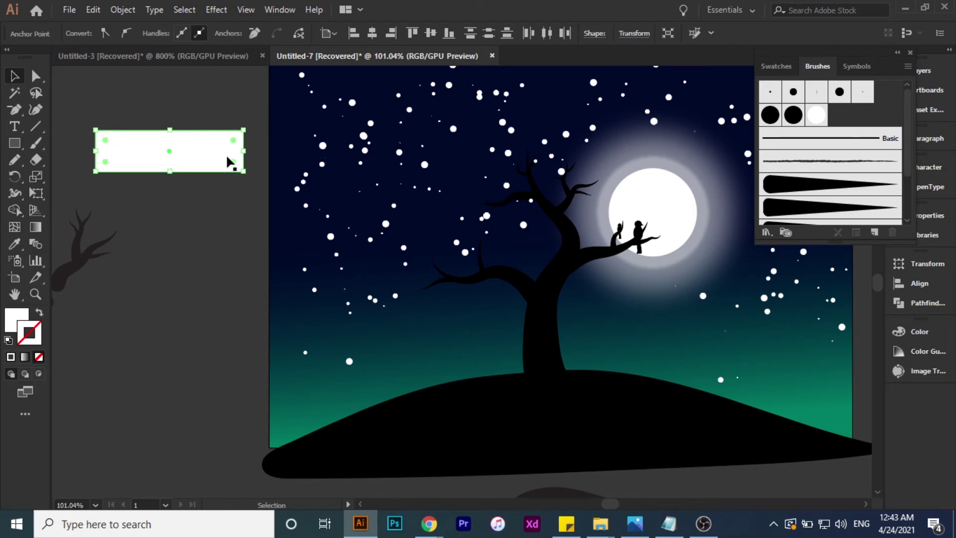
drag(243, 151, 275, 151)
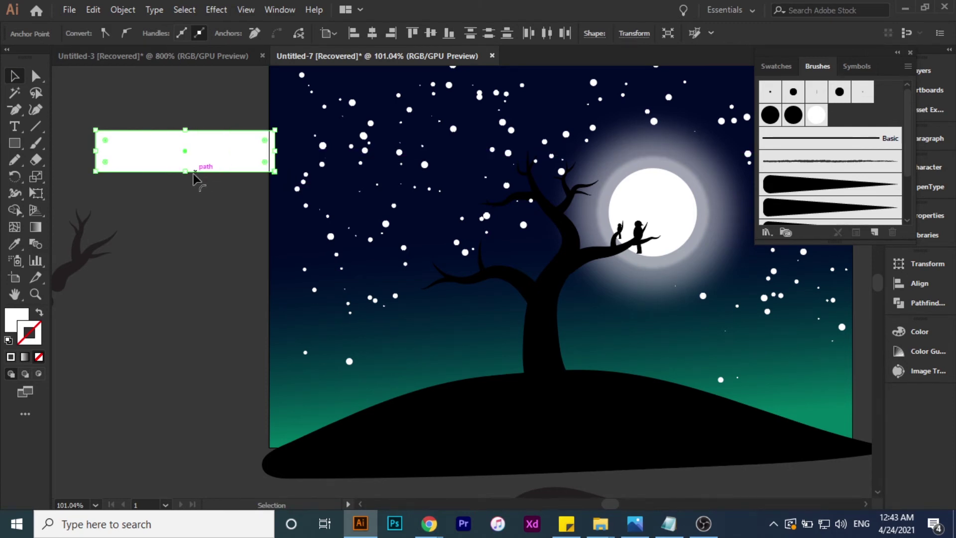
drag(186, 171, 185, 162)
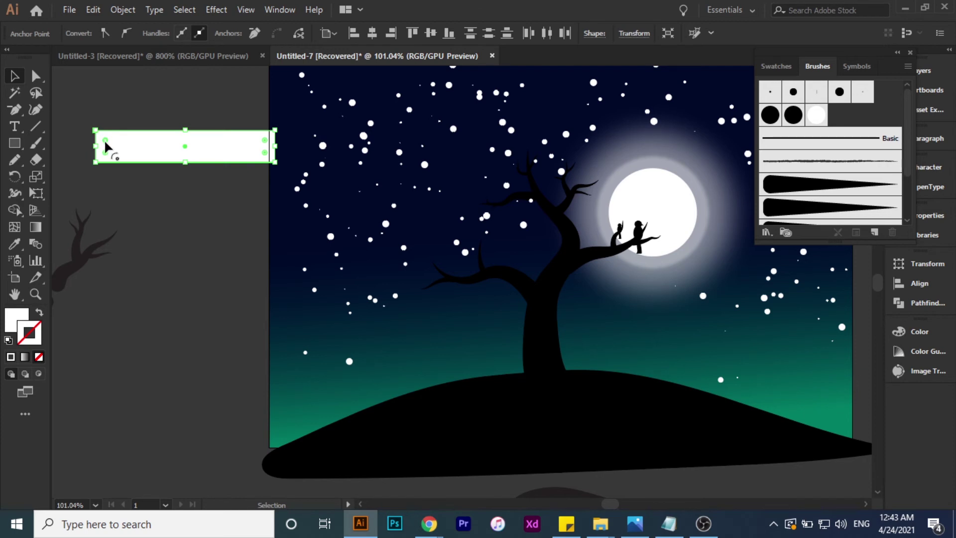
drag(105, 141, 103, 138)
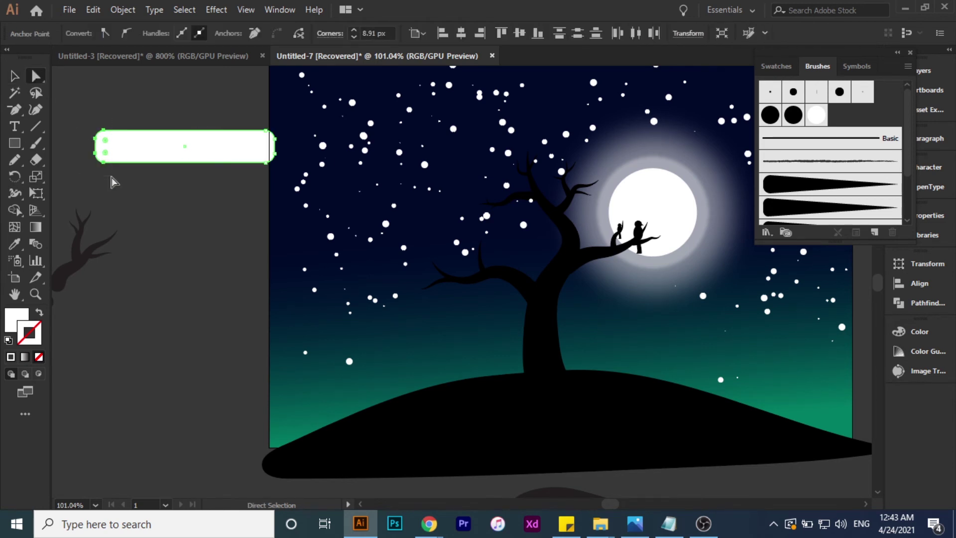
key(ctrl+z)
key(ctrl+z)
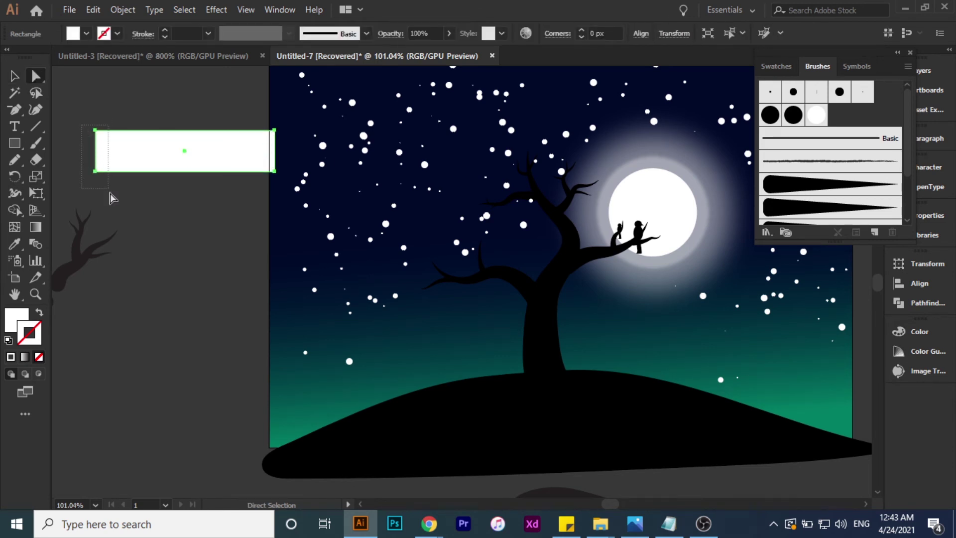
Taper the bar's right end to a point and squash it into a thin streak
mouse_move(107, 198)
mouse_down()
mouse_move(88, 139)
mouse_move(121, 144)
mouse_up()
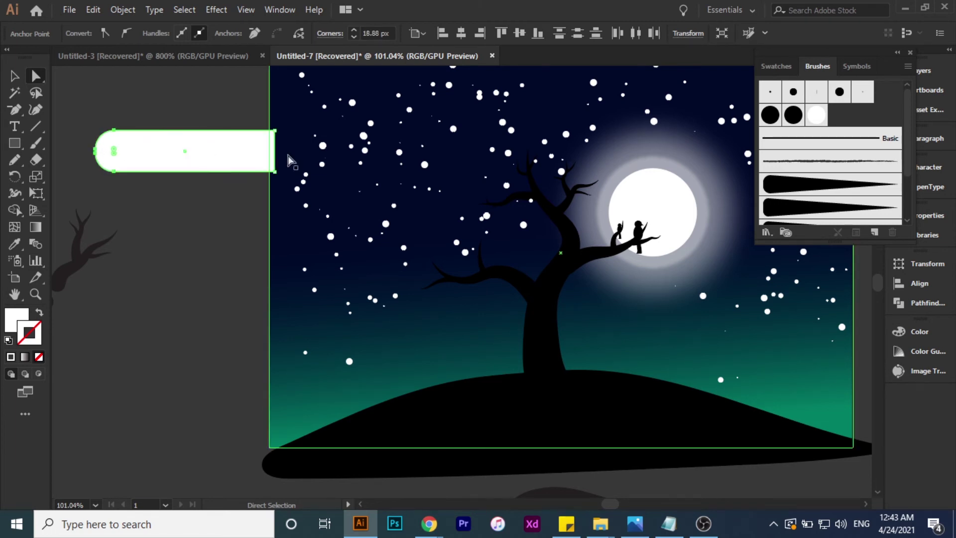
mouse_move(277, 134)
mouse_down()
mouse_move(273, 165)
mouse_move(269, 152)
mouse_up()
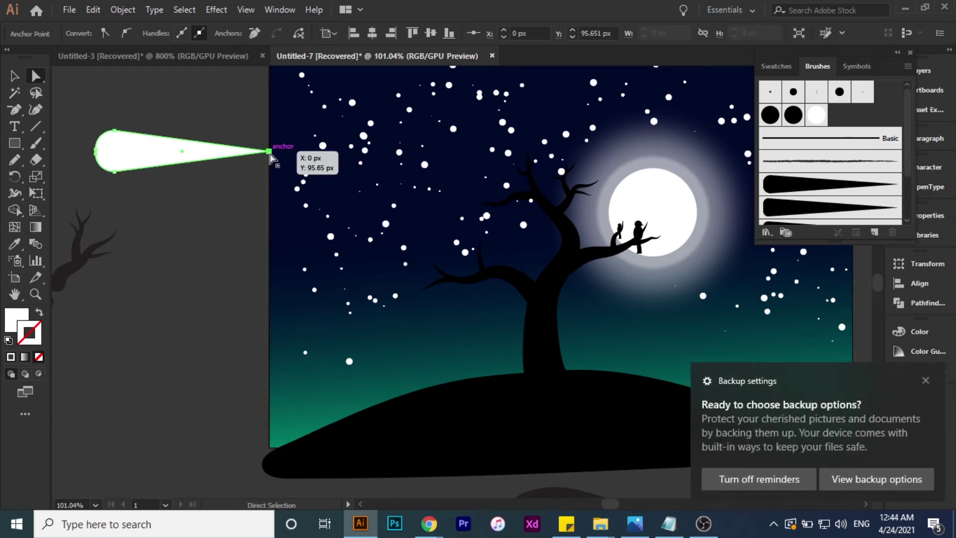
click(114, 173)
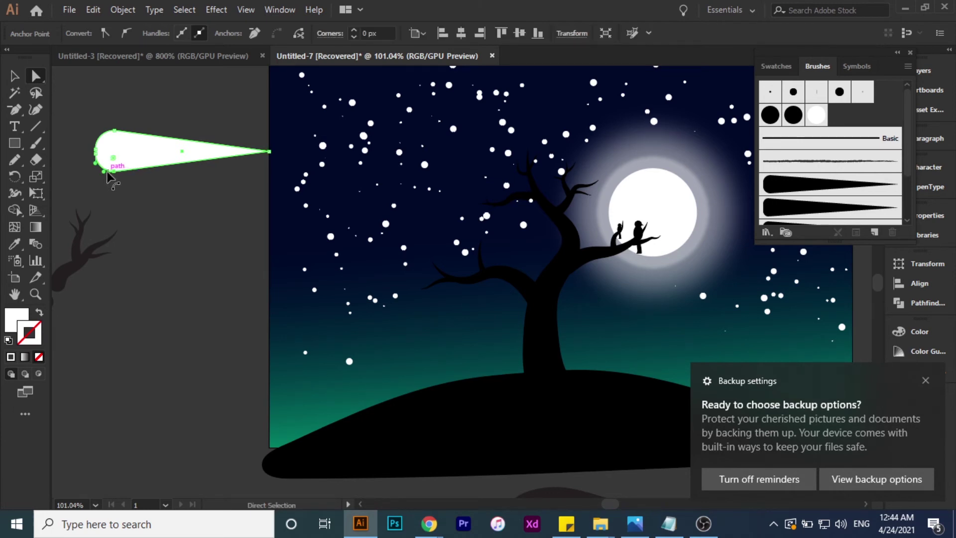
click(22, 76)
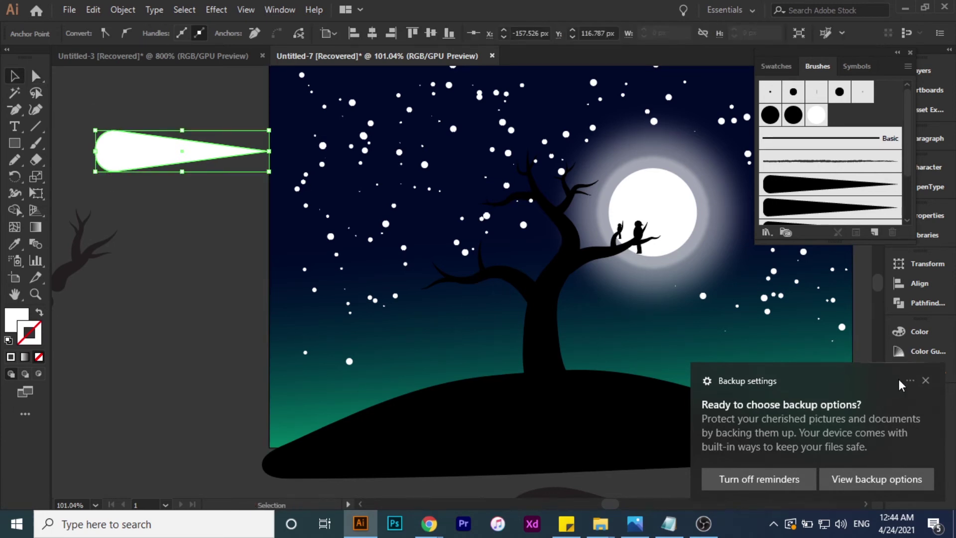
click(926, 380)
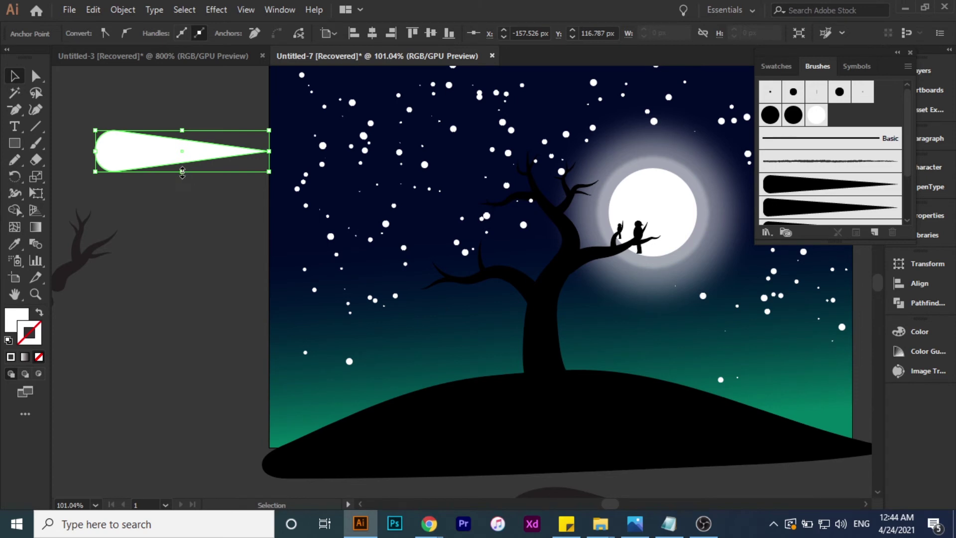
drag(182, 172, 182, 136)
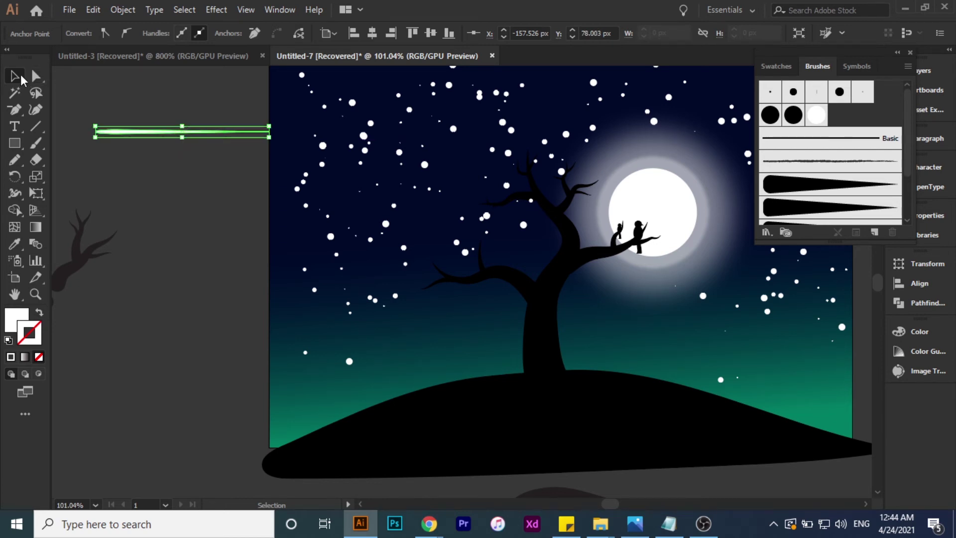
Move the streak into the night sky, tilt it up-right, and duplicate it near the moon
click(174, 211)
click(138, 136)
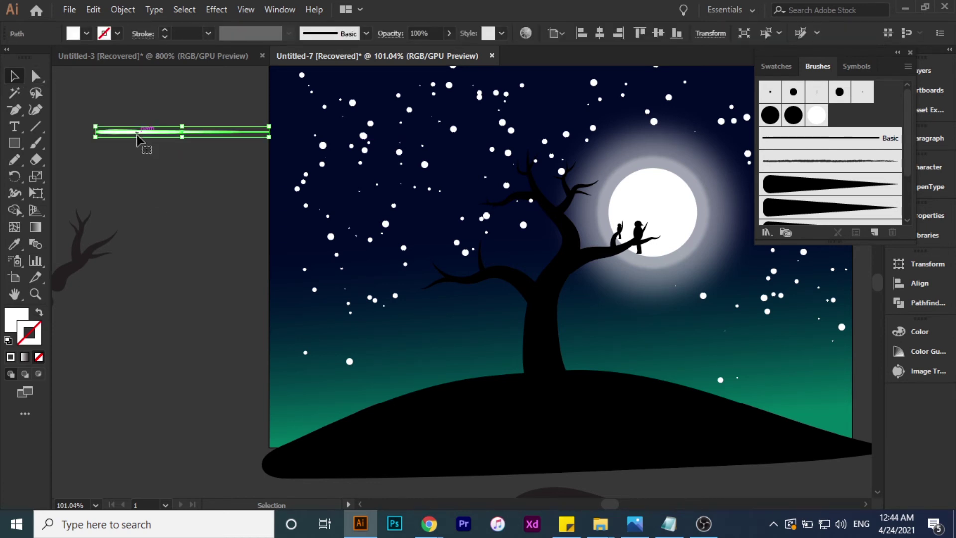
drag(154, 134, 378, 173)
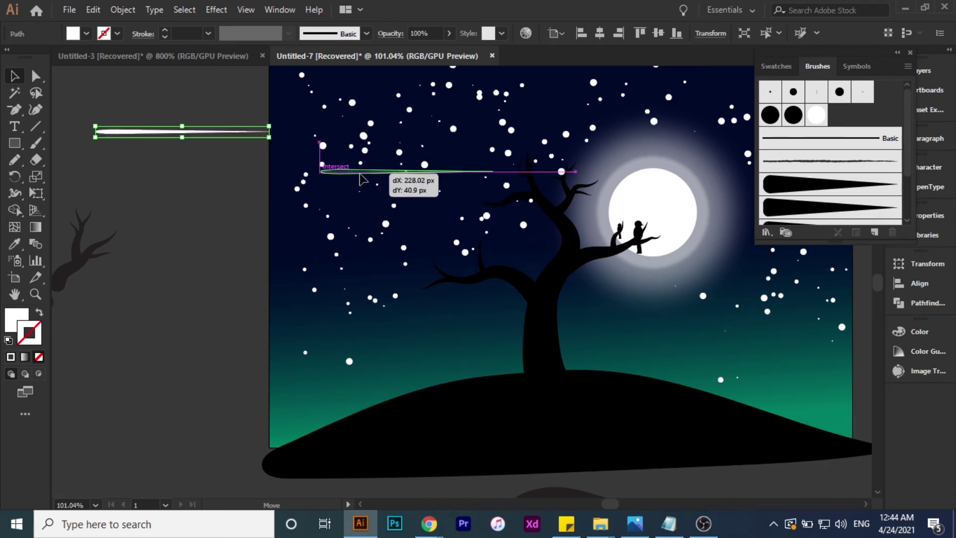
drag(497, 184, 498, 159)
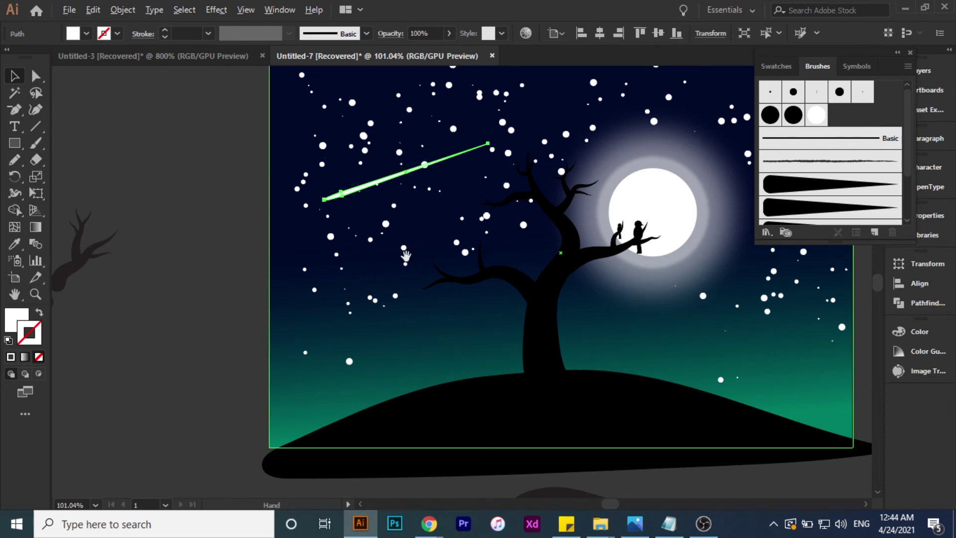
drag(346, 254, 194, 247)
drag(202, 187, 560, 253)
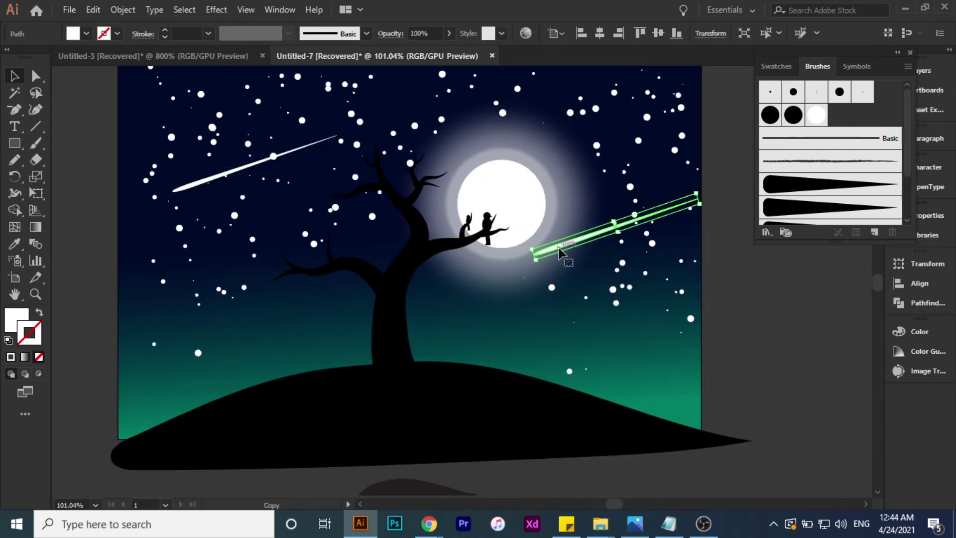
click(211, 182)
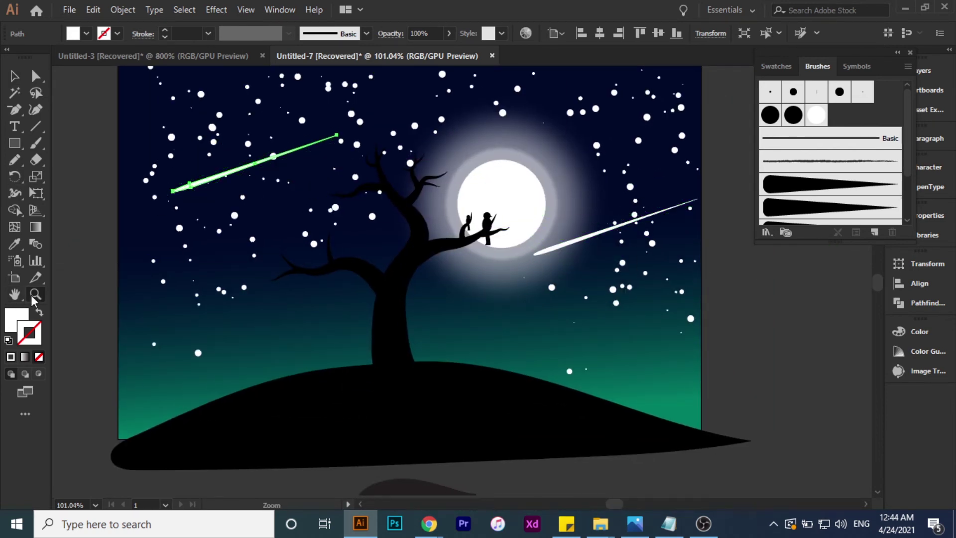
Shorten the thin upper-left streak, shift it down-left, and view at actual size
drag(144, 220, 179, 219)
key(v)
drag(204, 159, 293, 131)
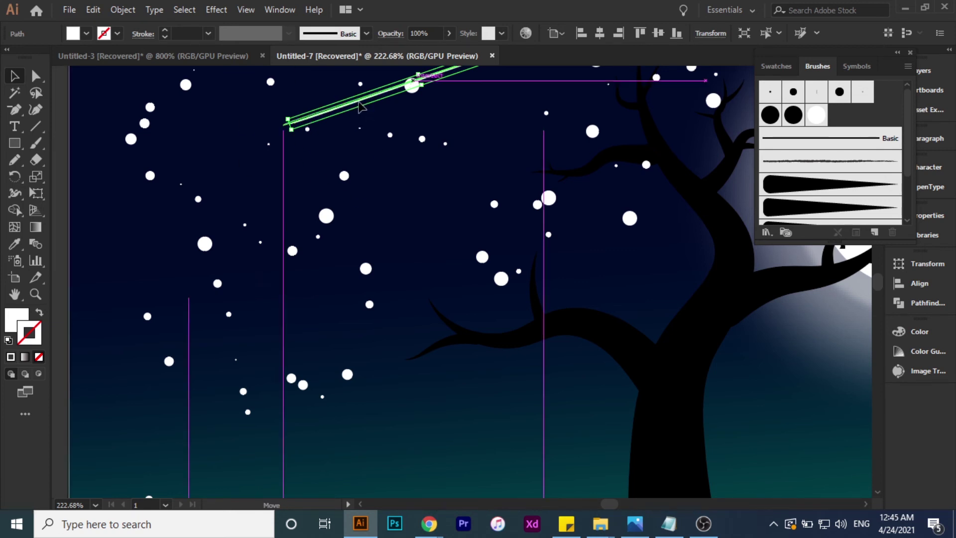
drag(369, 103, 327, 155)
drag(512, 79, 397, 121)
click(178, 244)
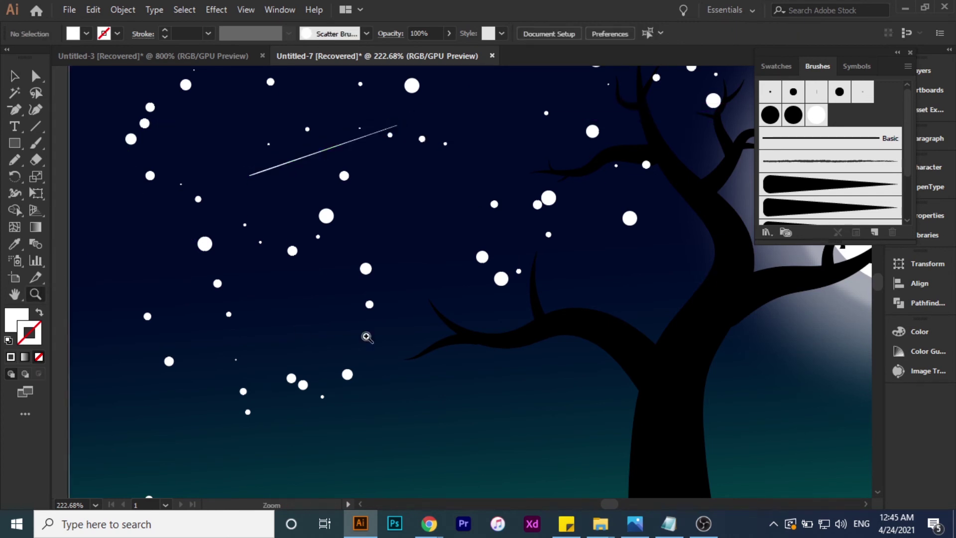
drag(367, 337, 214, 308)
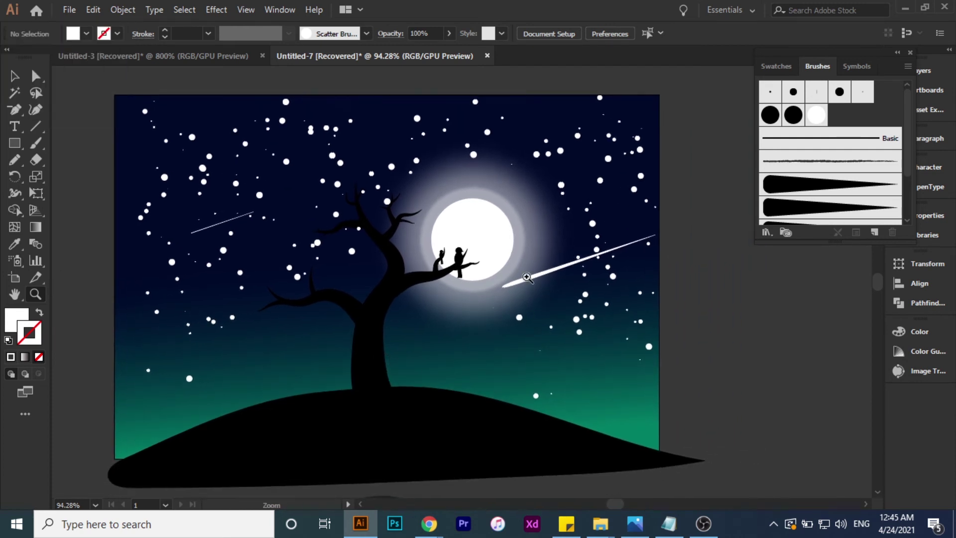
key(ctrl+1)
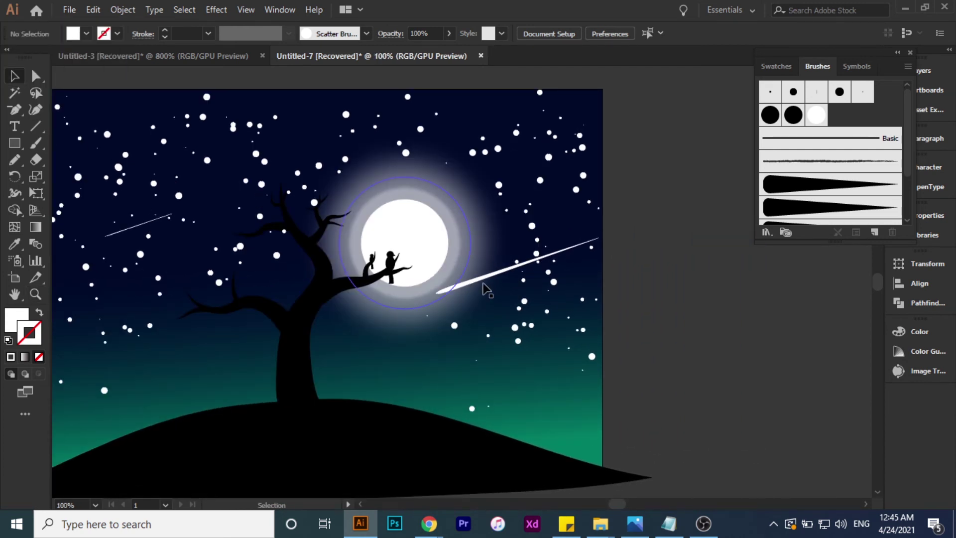
Nudge the shooting star right and down beside the moon
drag(488, 281, 556, 282)
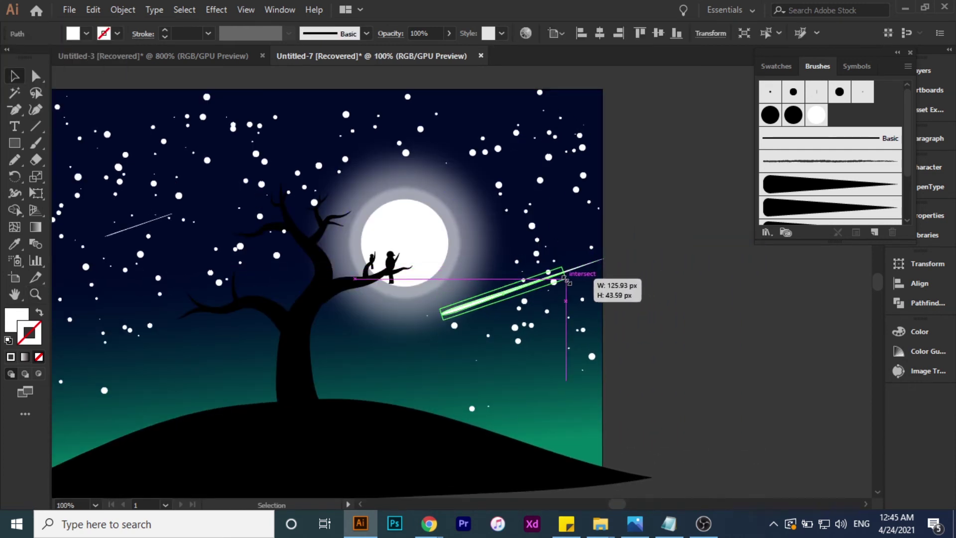
click(621, 301)
mouse_move(557, 282)
mouse_down()
mouse_move(582, 287)
mouse_move(572, 289)
mouse_up()
click(563, 297)
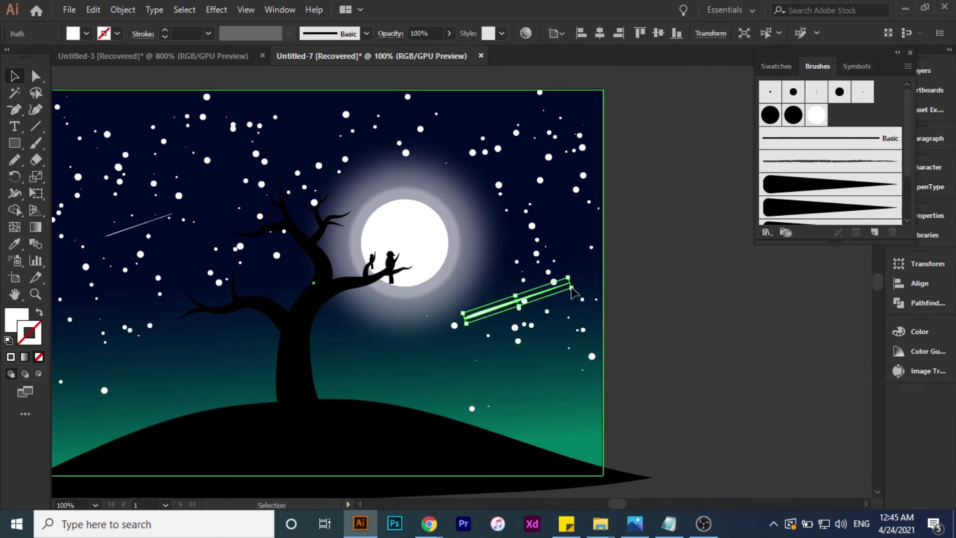
Alt-drag a copy into the upper-right sky, nudge it, and collapse the Brushes panel
drag(502, 311, 528, 187)
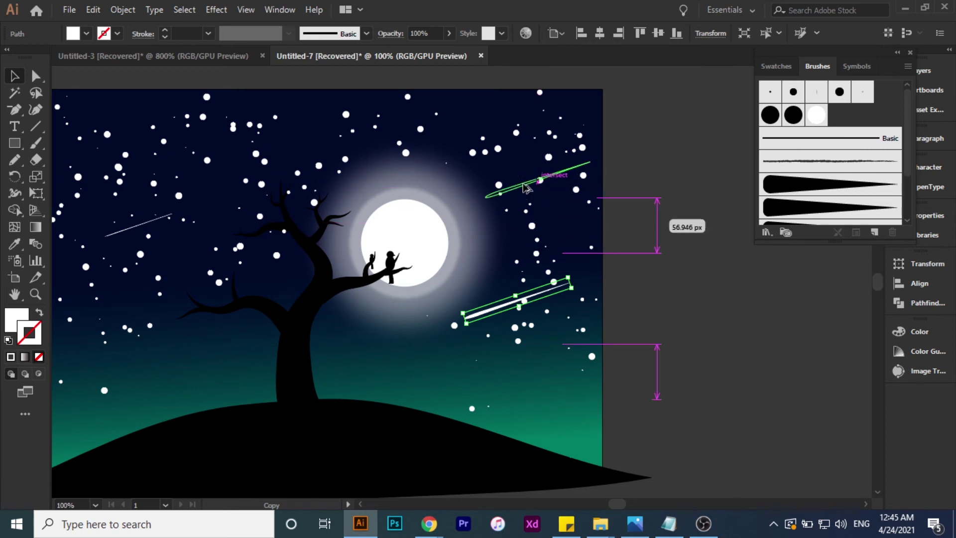
click(687, 213)
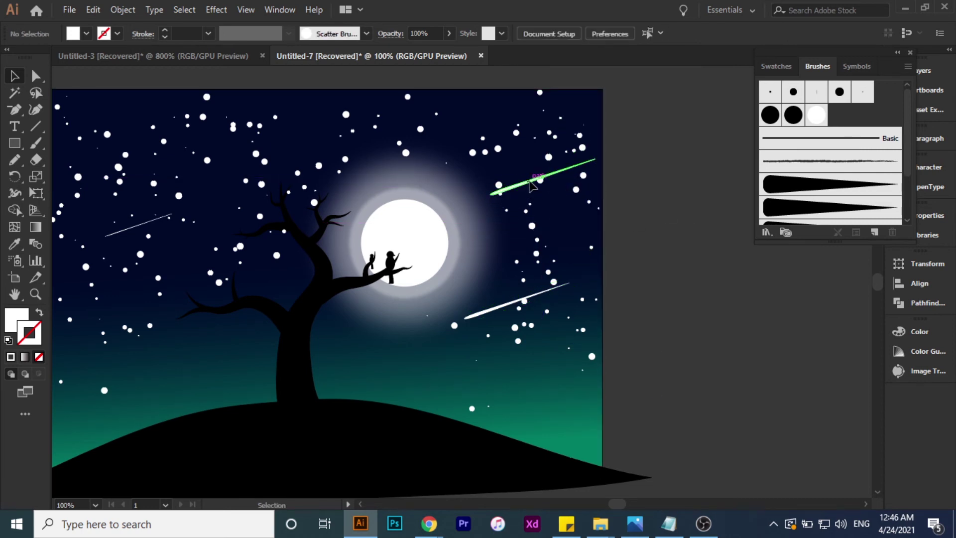
drag(586, 160, 580, 173)
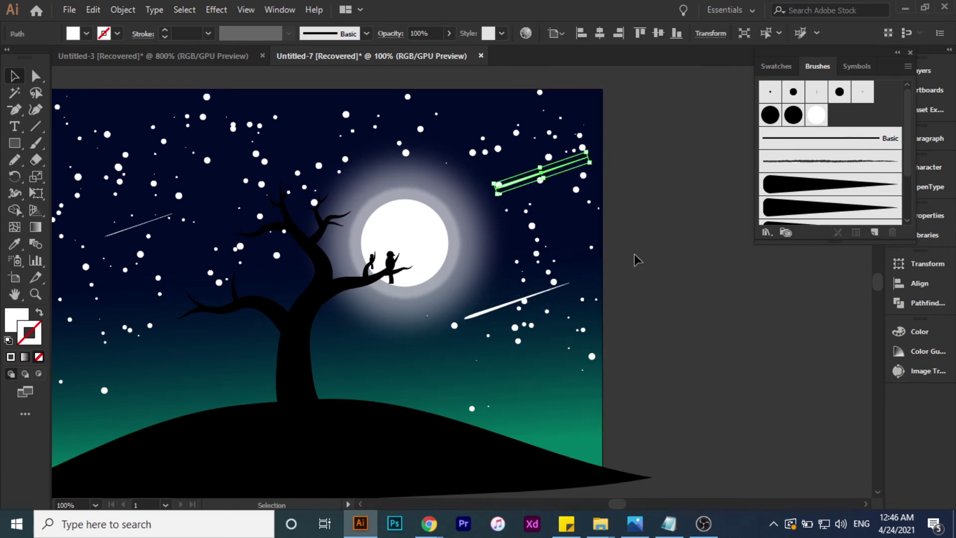
click(631, 390)
alt+scroll(632, 373, down, 2)
drag(638, 354, 501, 331)
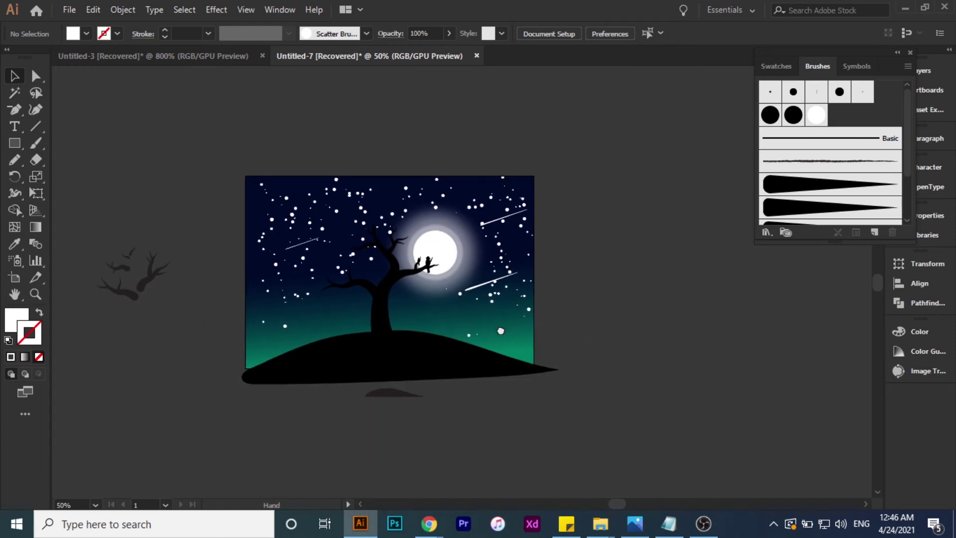
click(901, 55)
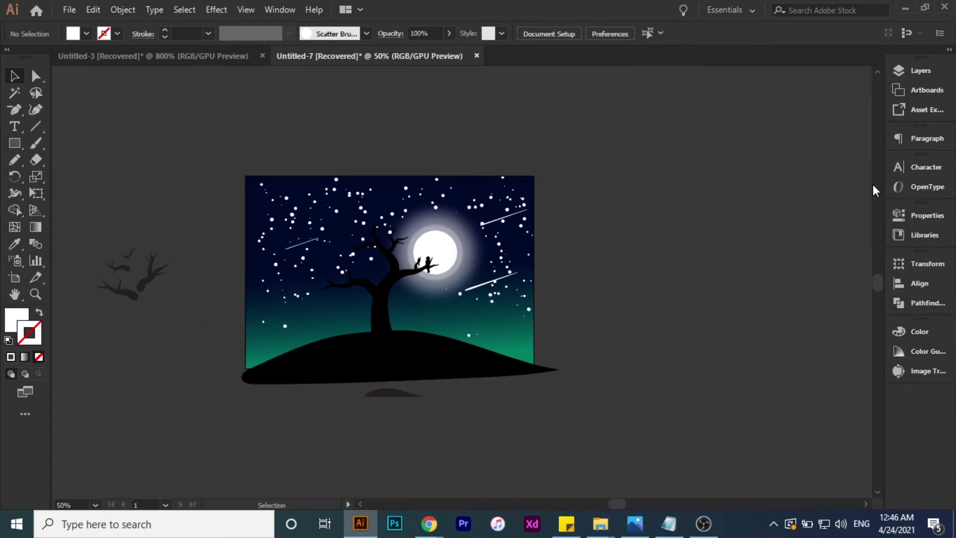
Open the Brushes panel and its libraries list from the Window menu, then collapse it
click(280, 9)
click(364, 241)
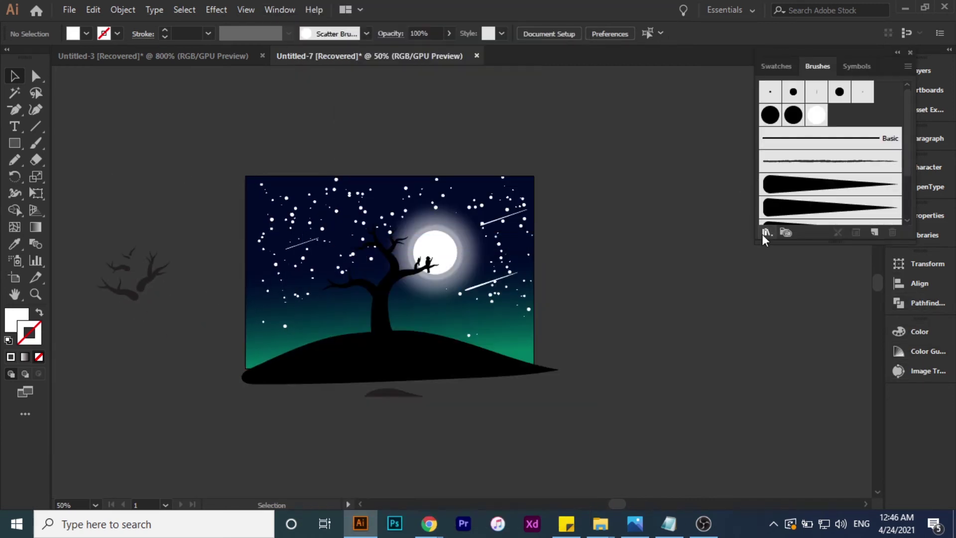
click(766, 233)
click(898, 54)
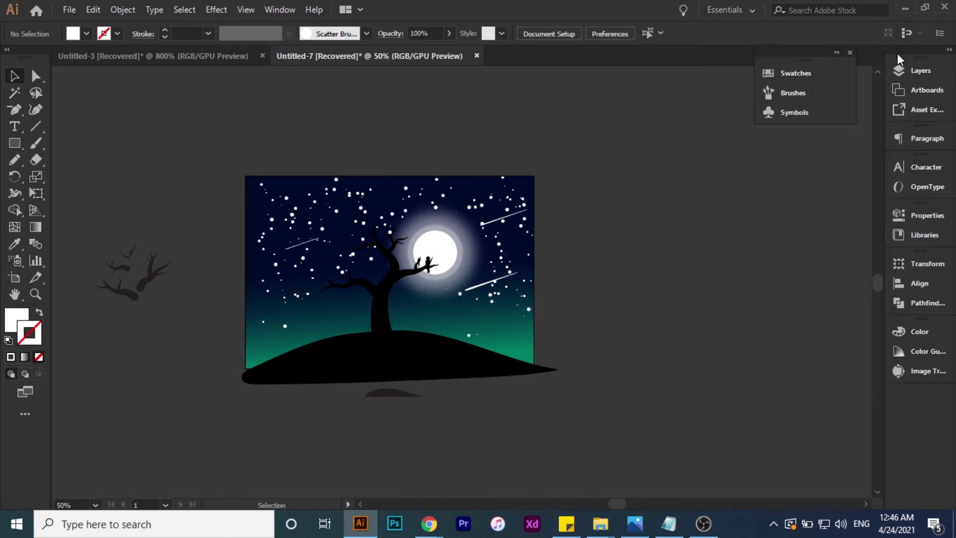
Open the Nature symbol library, enlarge it, and drag a grass symbol onto the canvas
click(771, 112)
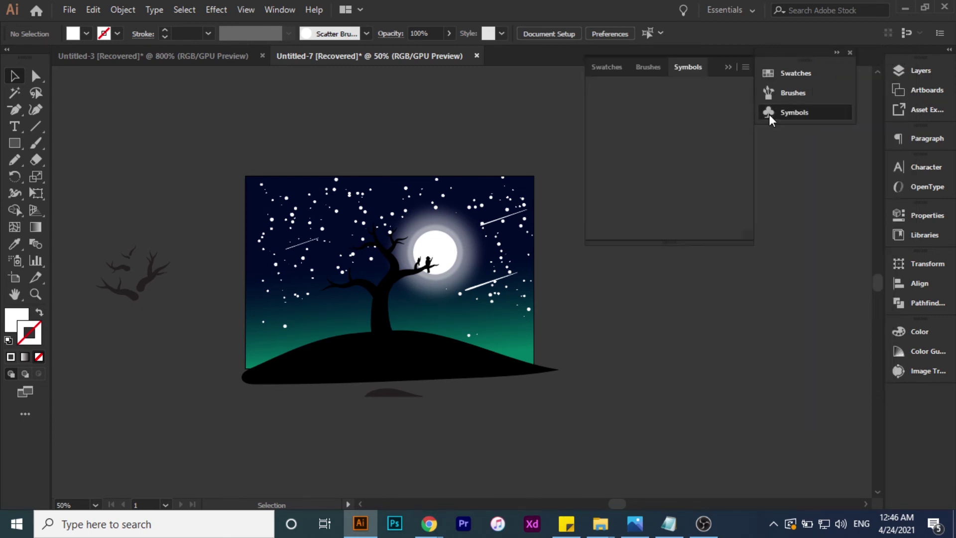
click(597, 233)
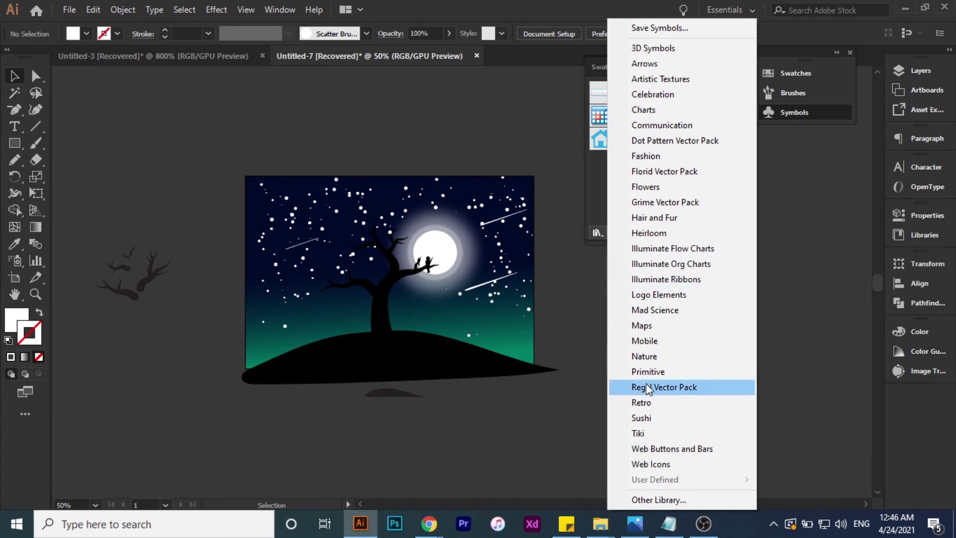
click(645, 356)
drag(479, 327, 479, 419)
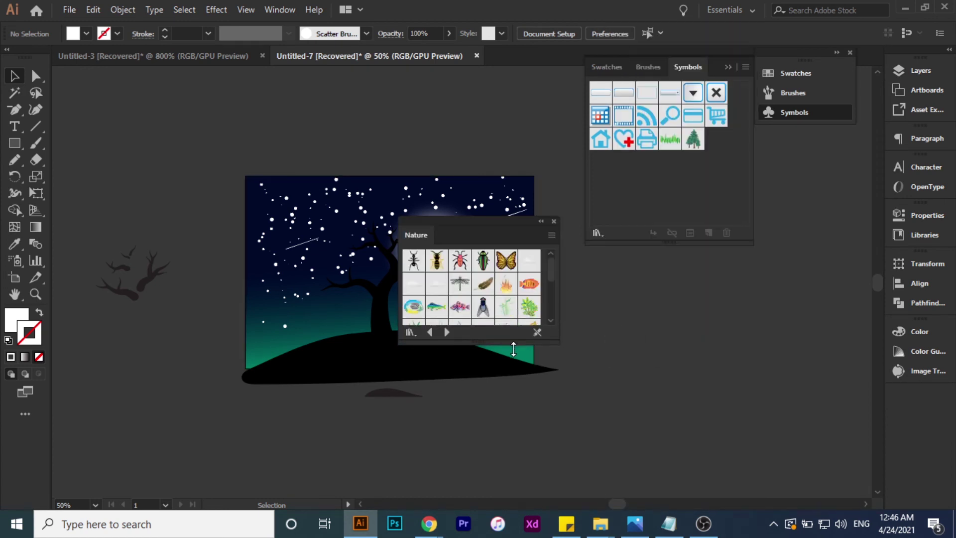
drag(494, 228, 762, 203)
drag(749, 399, 749, 435)
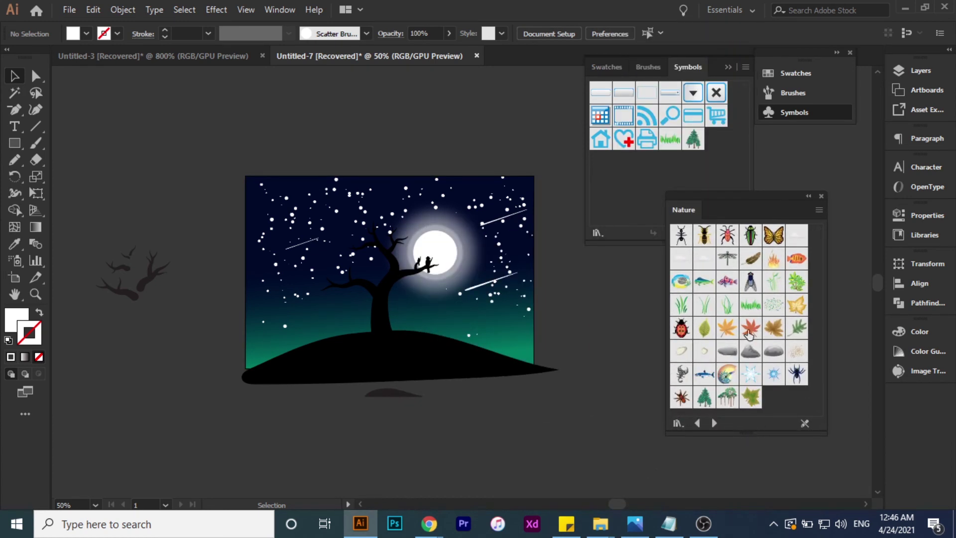
drag(480, 152, 481, 150)
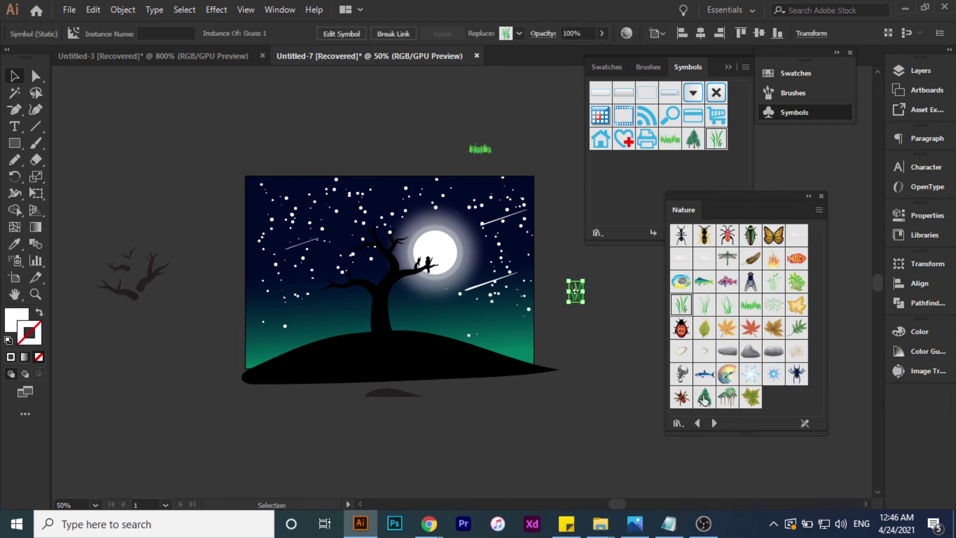
Drag the pine tree and grass clump symbols out beside the artboard
click(808, 202)
click(727, 67)
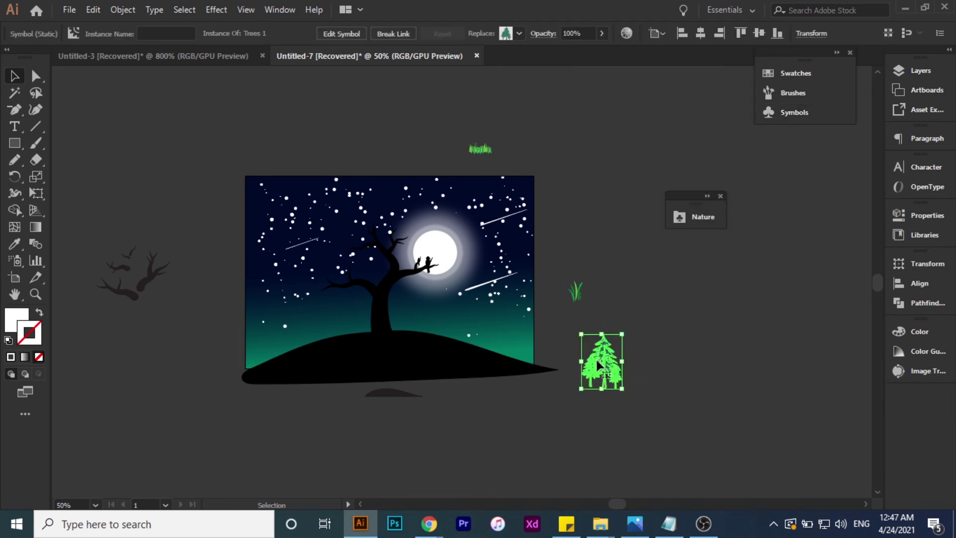
drag(597, 357, 597, 119)
drag(585, 297, 614, 189)
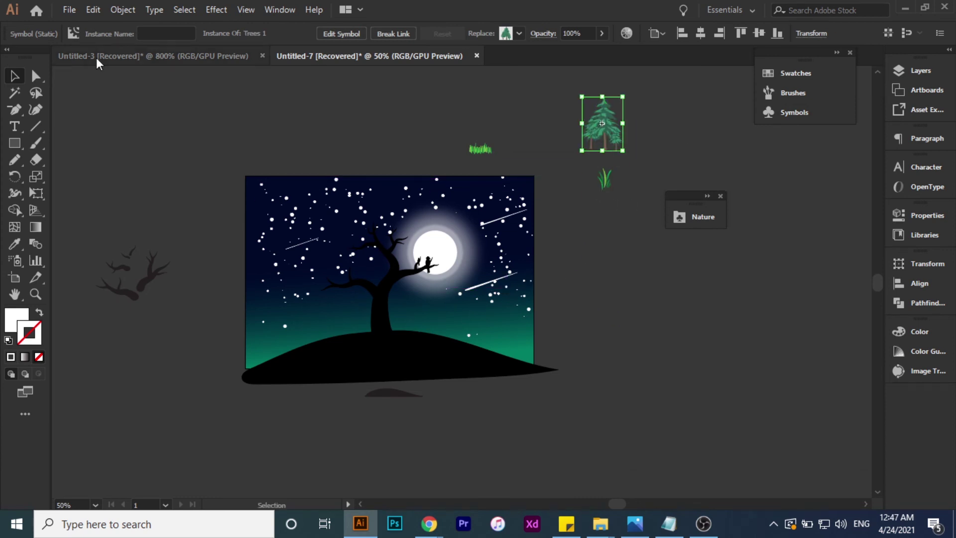
click(342, 33)
key(Escape)
Expand the pine tree symbol and both grass clump symbols
click(123, 9)
click(179, 154)
click(551, 333)
click(481, 149)
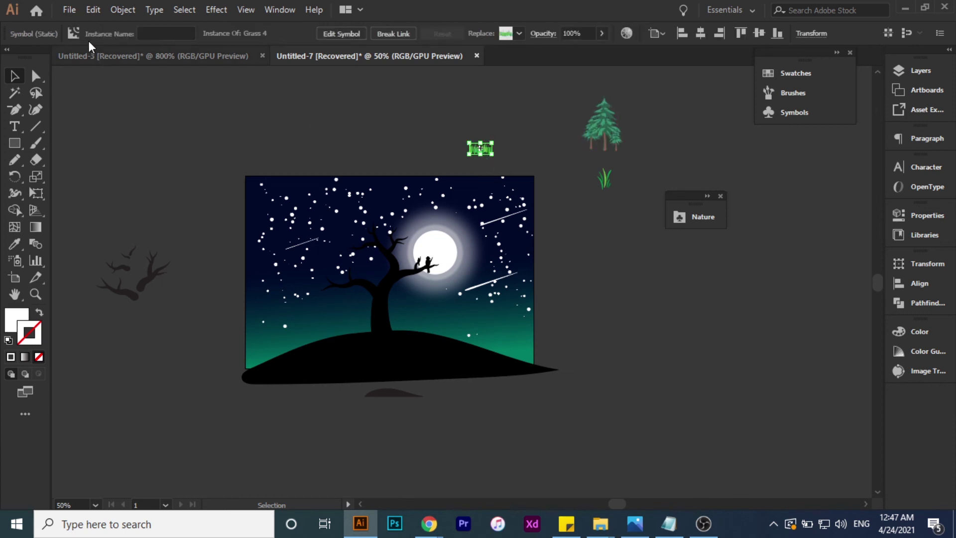
click(123, 10)
click(182, 155)
click(552, 333)
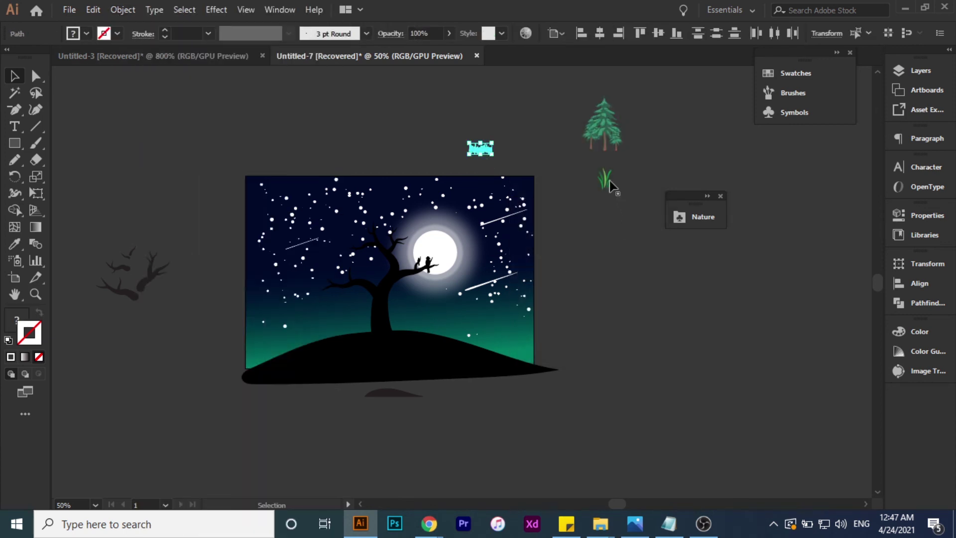
click(605, 179)
click(122, 10)
click(190, 154)
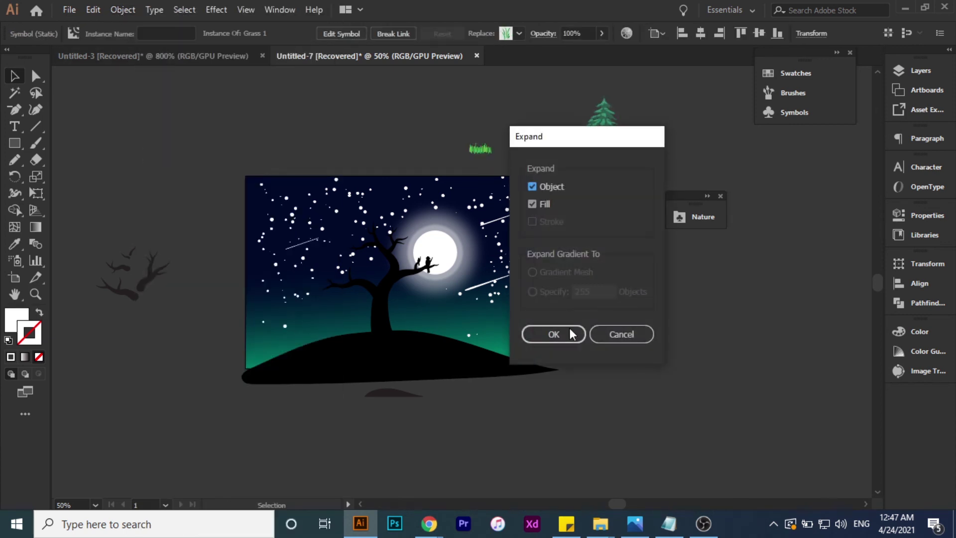
click(550, 333)
Ungroup the expanded pine tree
right_click(607, 145)
click(666, 254)
double_click(605, 179)
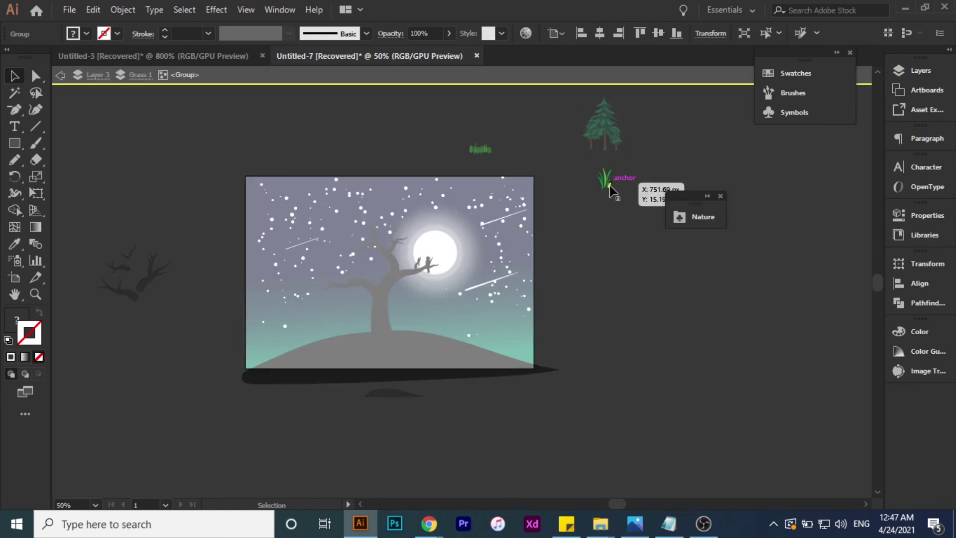
key(Escape)
click(602, 133)
right_click(601, 133)
click(642, 250)
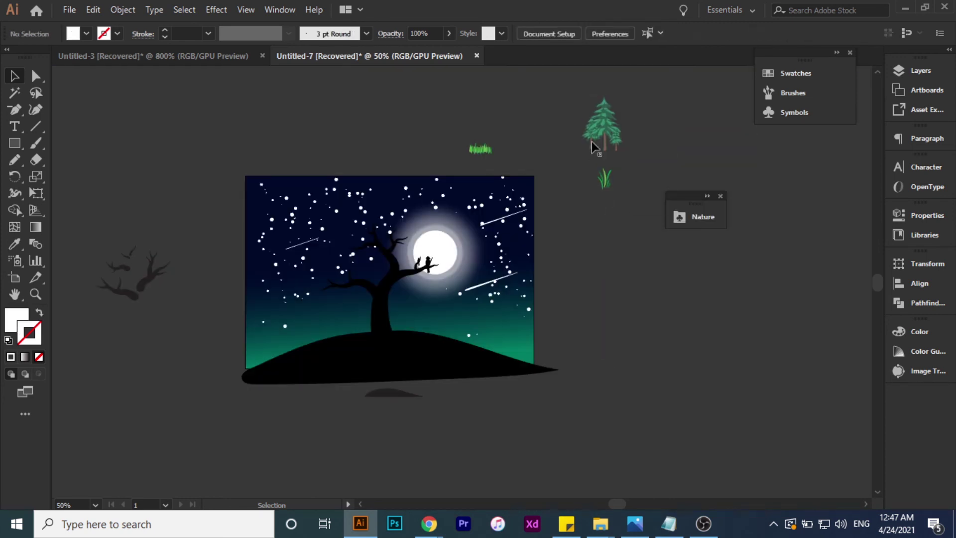
click(602, 132)
Recolour the pine tree and both grass clumps with the hill's black via the Eyedropper
click(14, 244)
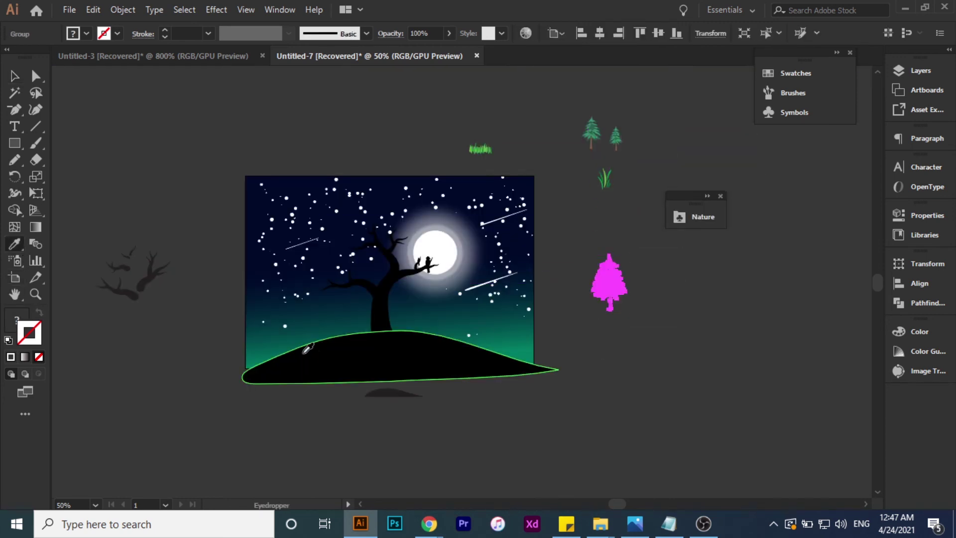
click(585, 275)
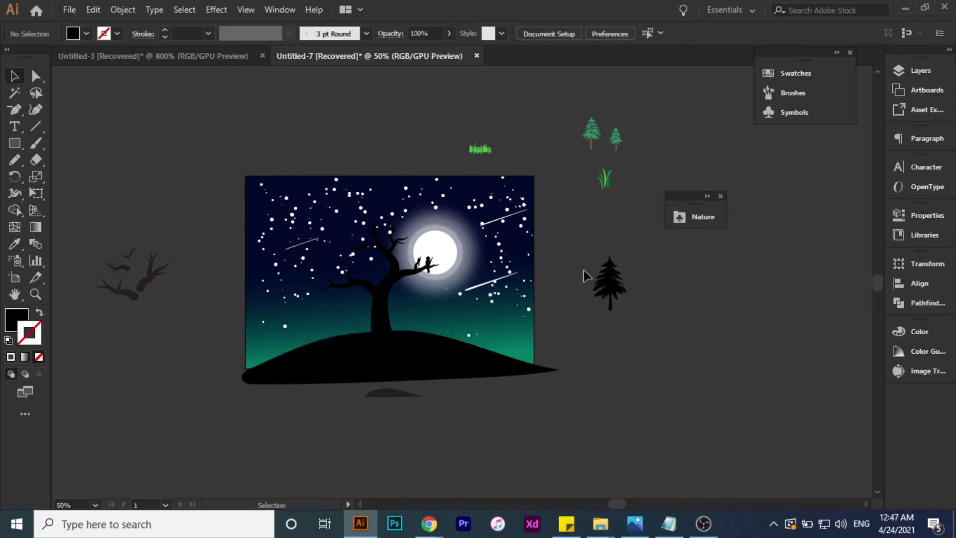
click(481, 156)
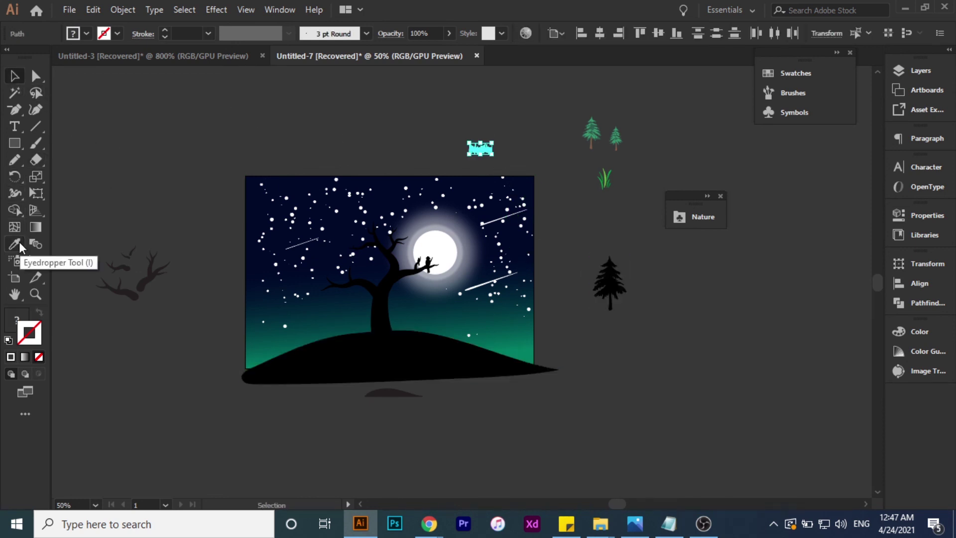
click(378, 359)
key(v)
click(582, 177)
drag(580, 176, 632, 197)
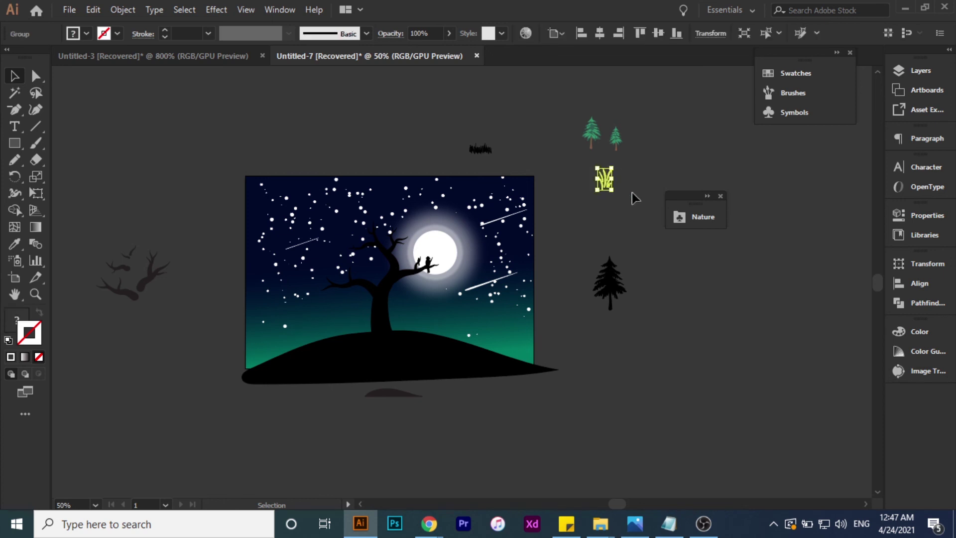
click(379, 359)
click(159, 207)
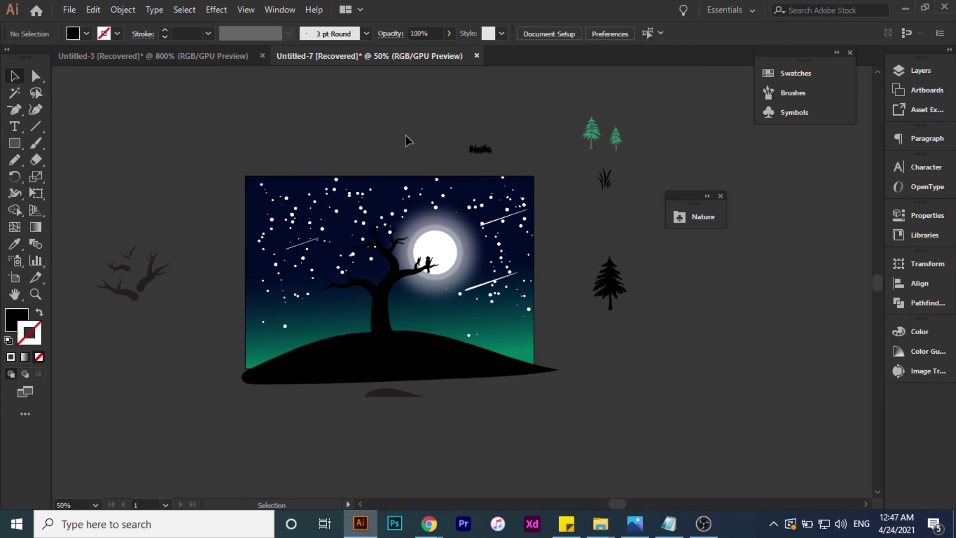
Move the black grass group down onto the hill's slope
drag(581, 176, 635, 198)
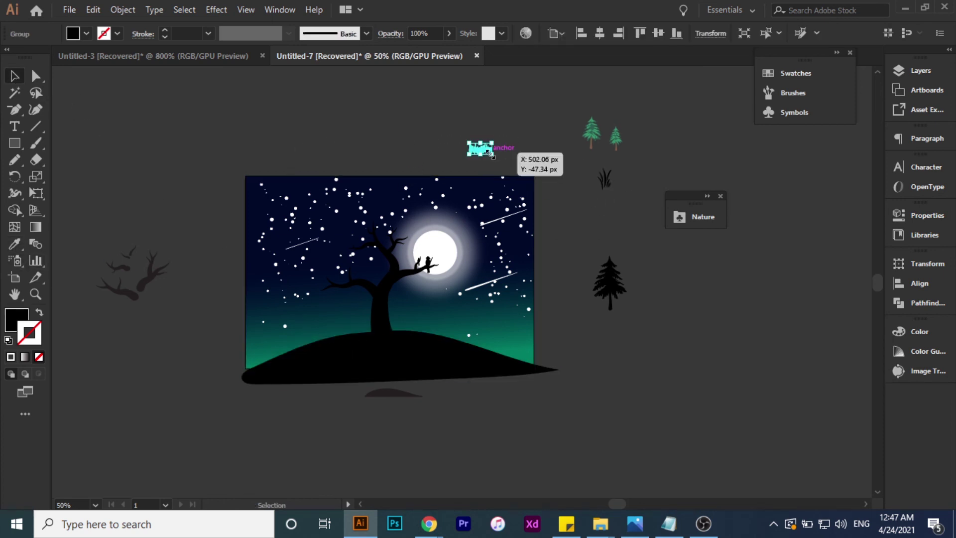
mouse_move(486, 152)
mouse_down()
mouse_move(513, 357)
mouse_move(548, 298)
mouse_up()
scroll(513, 357, up, 5)
drag(584, 352, 609, 371)
mouse_move(575, 330)
mouse_down()
mouse_move(516, 320)
mouse_move(485, 302)
mouse_up()
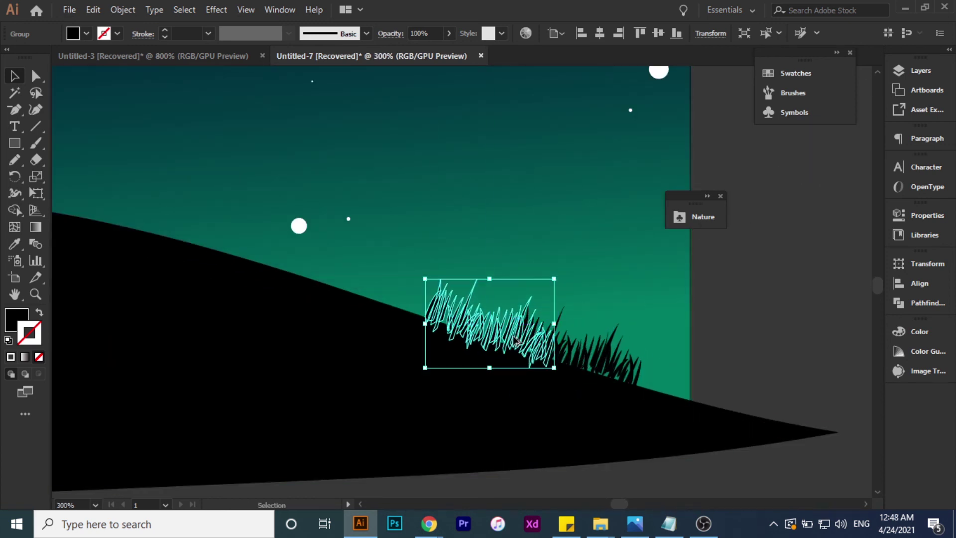
click(730, 282)
scroll(529, 352, down, 3)
scroll(529, 352, up, 5)
Place grass copies along the hill crest, with one at the tree trunk's base
mouse_move(616, 319)
mouse_down()
mouse_move(584, 338)
mouse_move(478, 293)
mouse_move(243, 230)
mouse_up()
scroll(665, 318, down, 5)
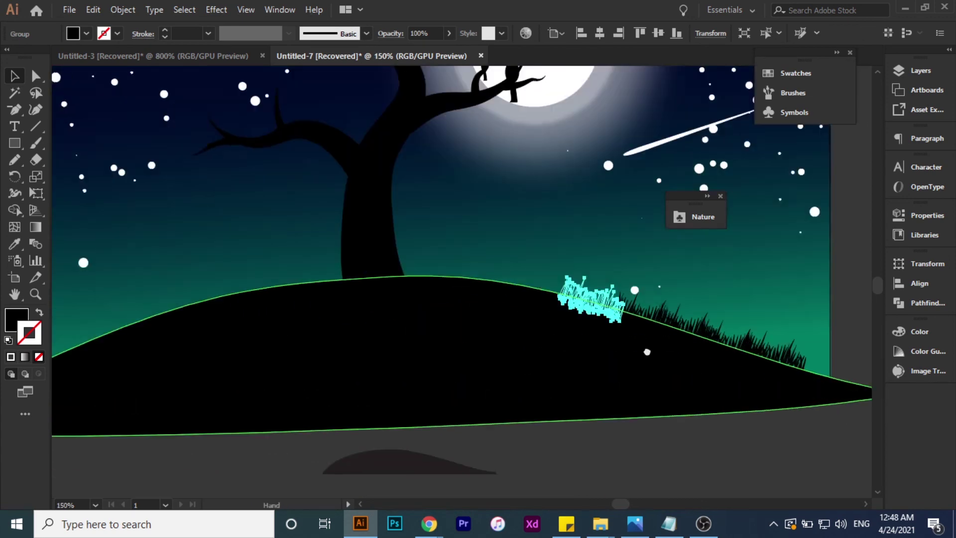
drag(664, 319, 602, 297)
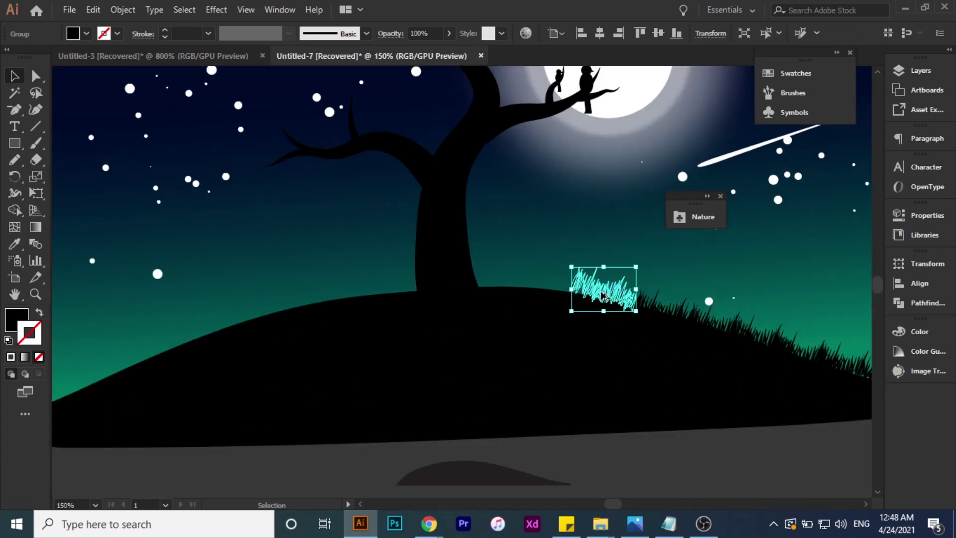
drag(631, 290, 567, 289)
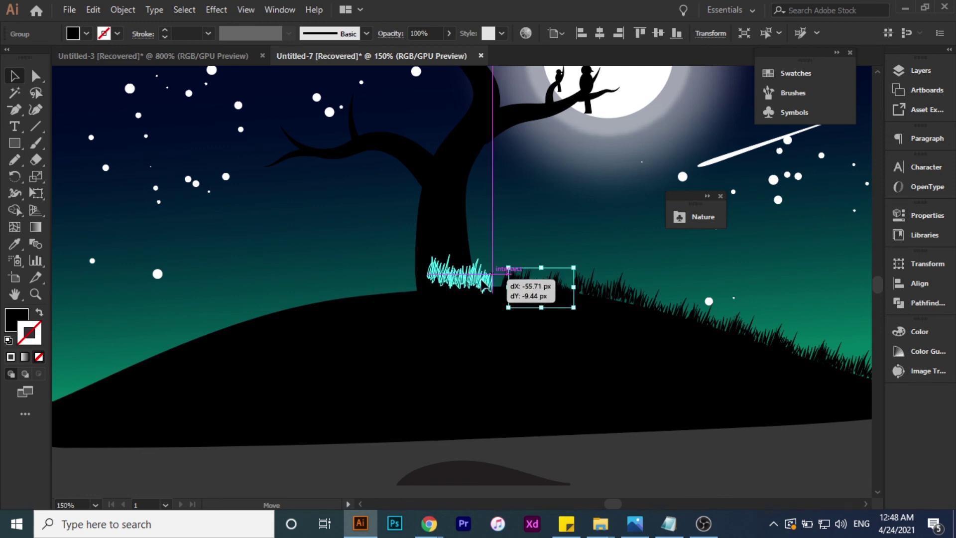
drag(503, 307, 501, 299)
key(ctrl+z)
drag(600, 297, 604, 299)
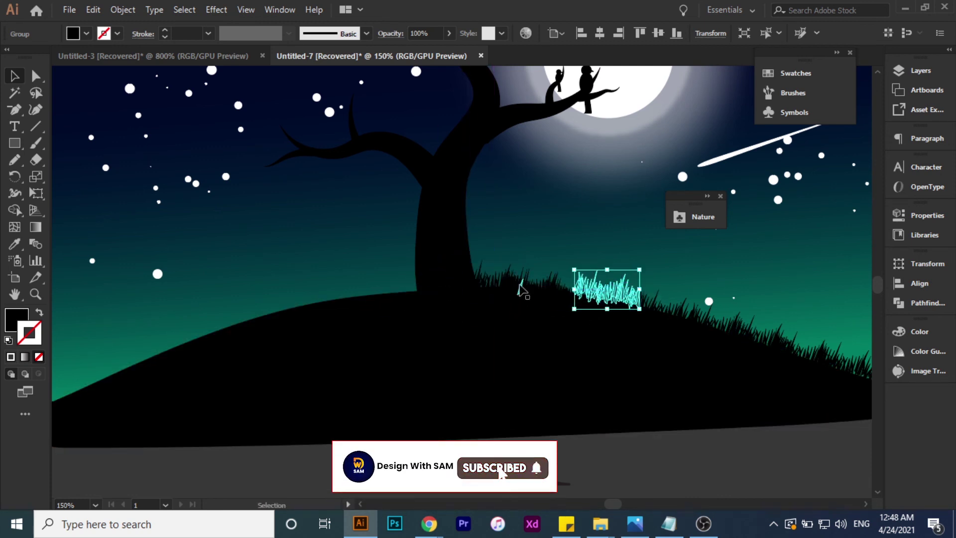
drag(605, 292, 395, 292)
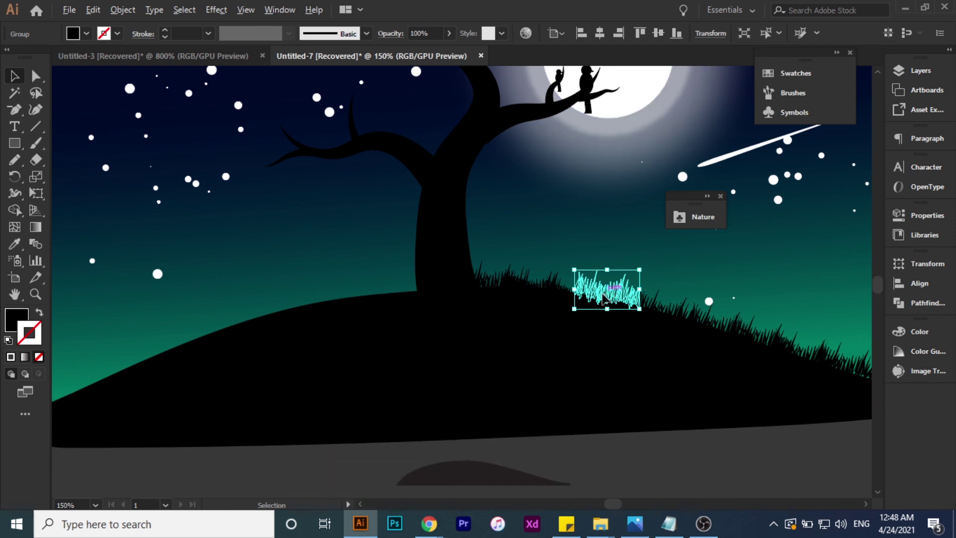
drag(437, 316, 449, 306)
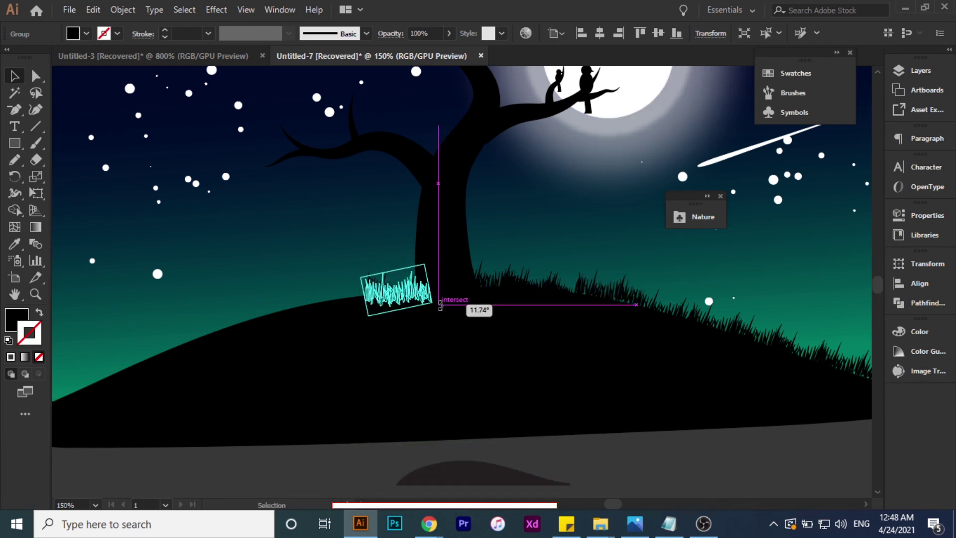
key(ctrl+z)
key(ctrl+minus)
key(ctrl+minus)
key(ctrl+minus)
Move the tall-blade grass clump onto the hill and shrink it
scroll(591, 229, up, 4)
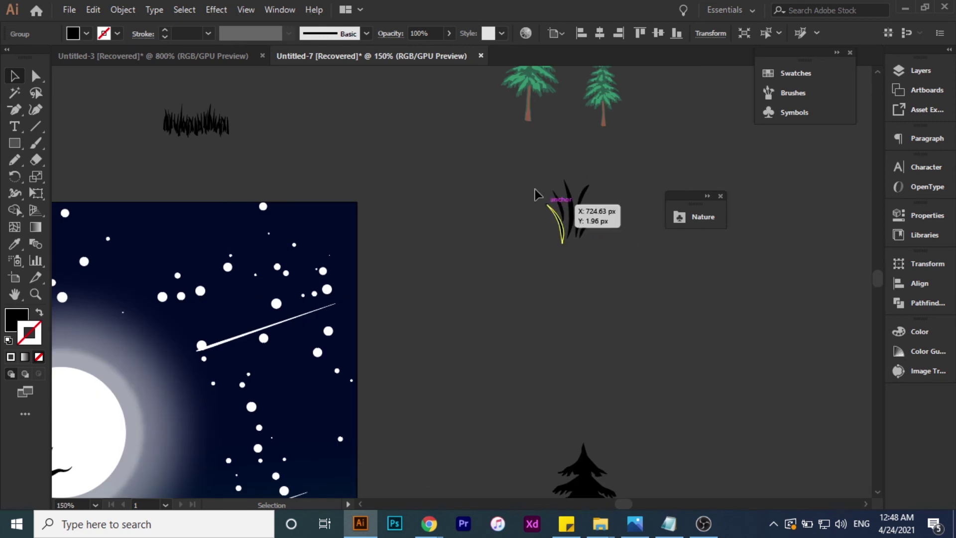
click(558, 219)
scroll(539, 249, down, 4)
drag(547, 242, 381, 364)
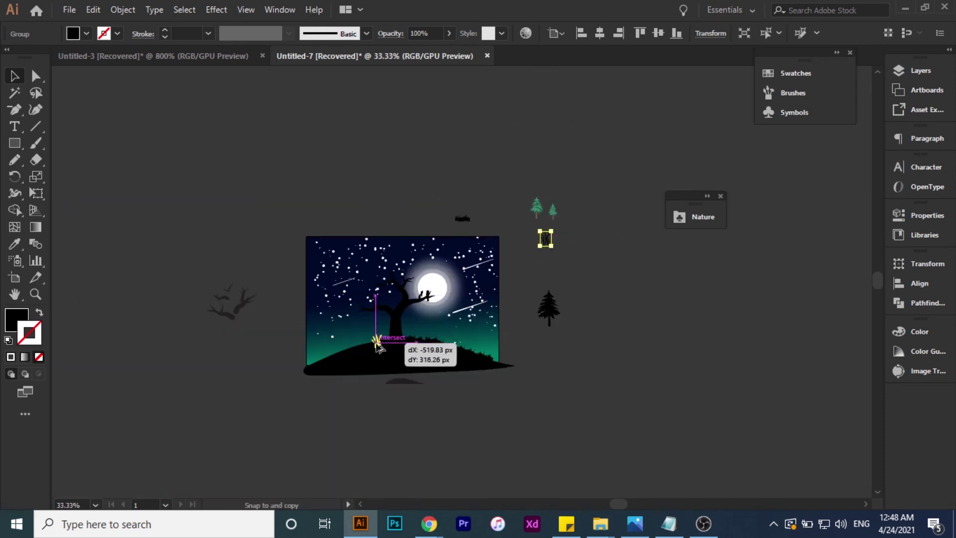
scroll(381, 363, up, 5)
drag(414, 321, 345, 345)
drag(390, 399, 367, 375)
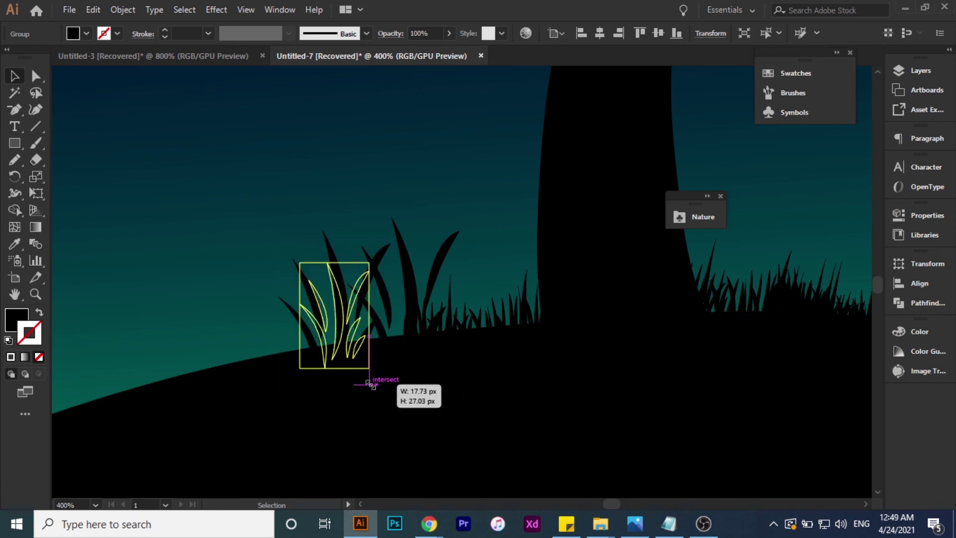
Copy the wide grass group left and down the hill's left slope
drag(480, 322, 269, 367)
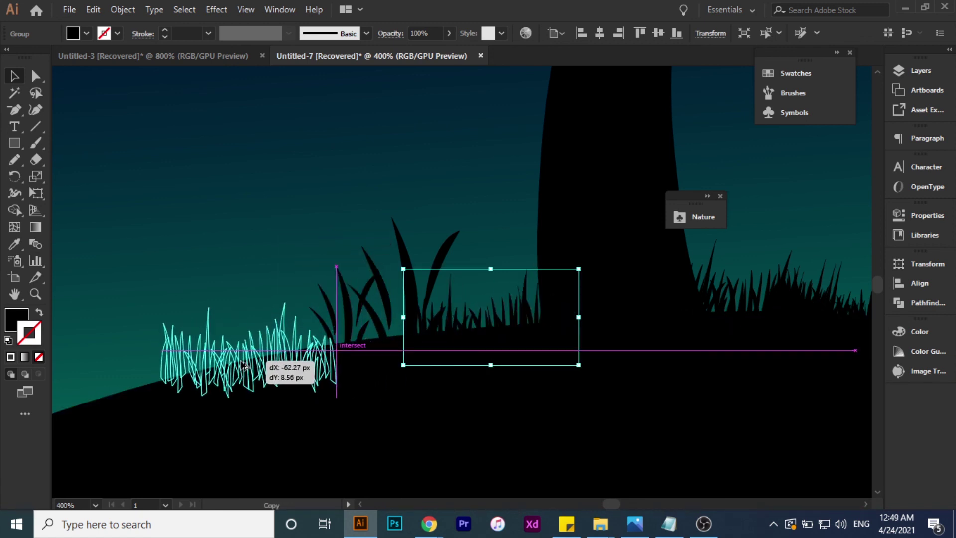
scroll(279, 368, down, 5)
scroll(523, 302, up, 2)
drag(523, 301, 319, 358)
click(239, 356)
scroll(357, 361, down, 2)
click(809, 269)
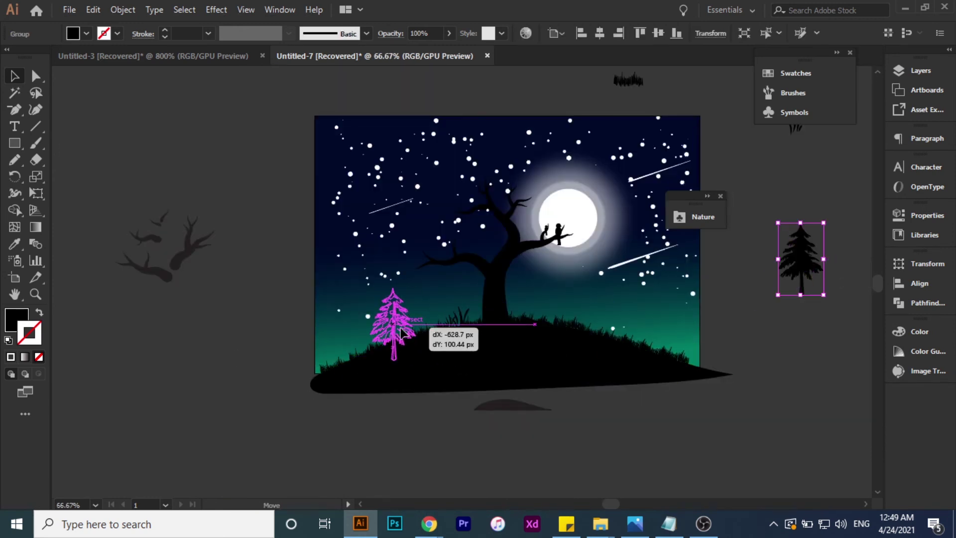
Copy the pine tree onto the hill's left side beside the existing pines
mouse_move(809, 269)
mouse_down()
mouse_move(386, 331)
mouse_move(346, 348)
mouse_move(340, 371)
mouse_move(698, 356)
mouse_up()
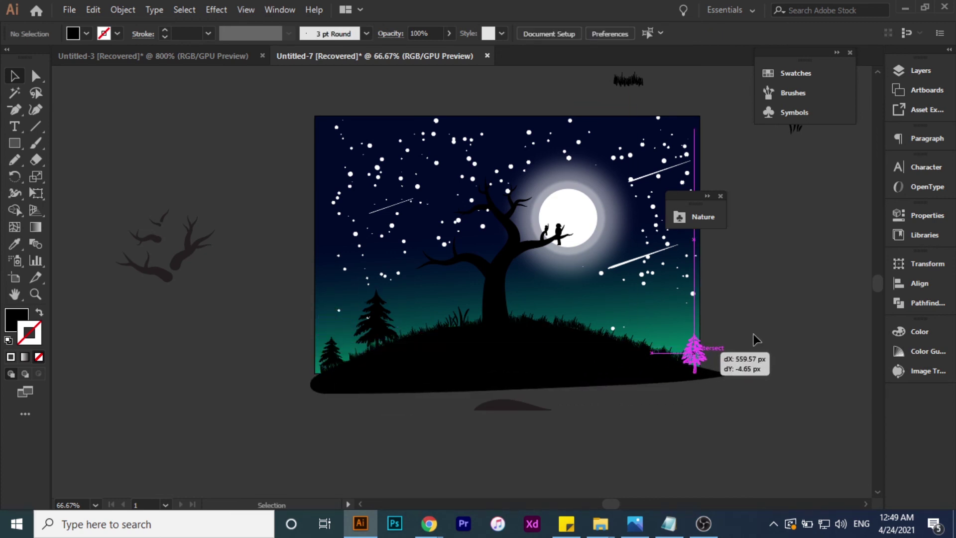
scroll(707, 369, up, 1)
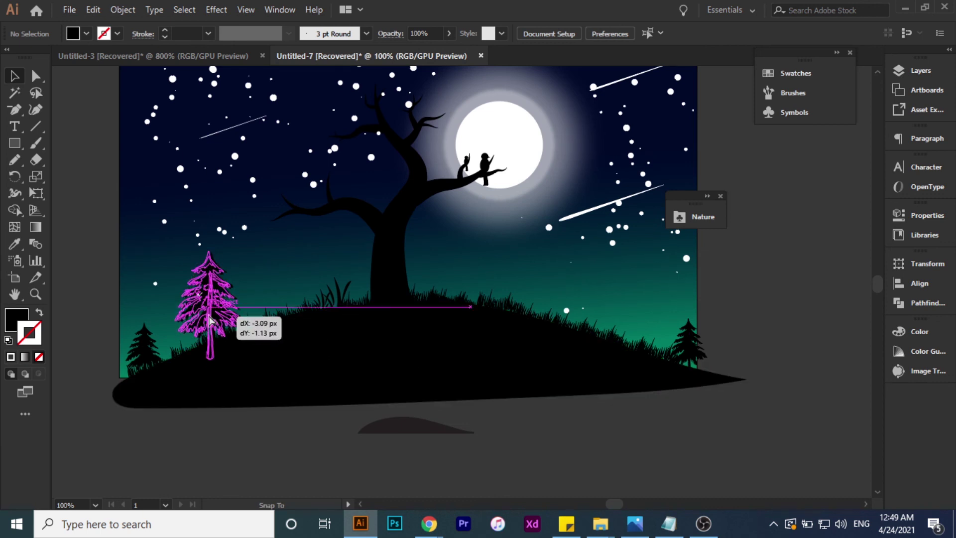
scroll(717, 302, up, 1)
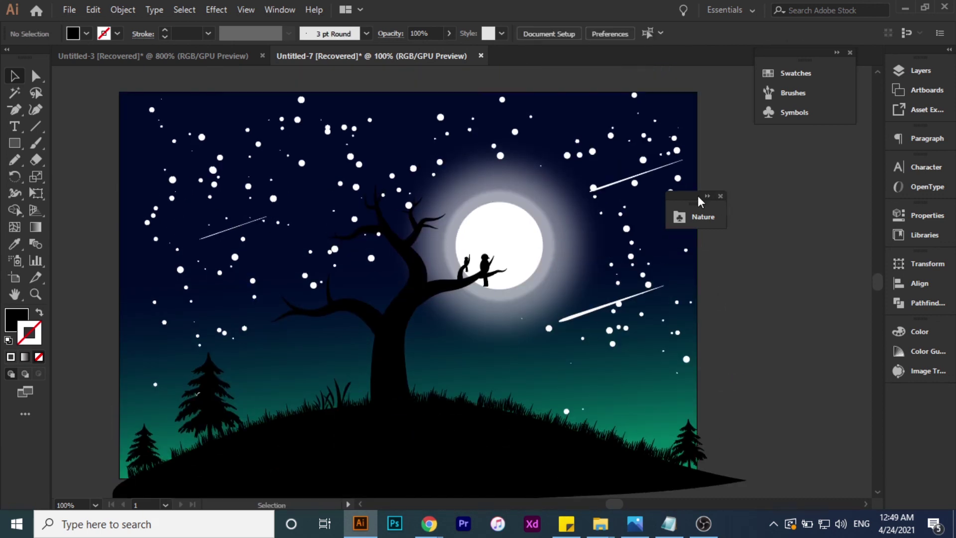
scroll(736, 254, down, 1)
click(690, 413)
scroll(688, 408, up, 2)
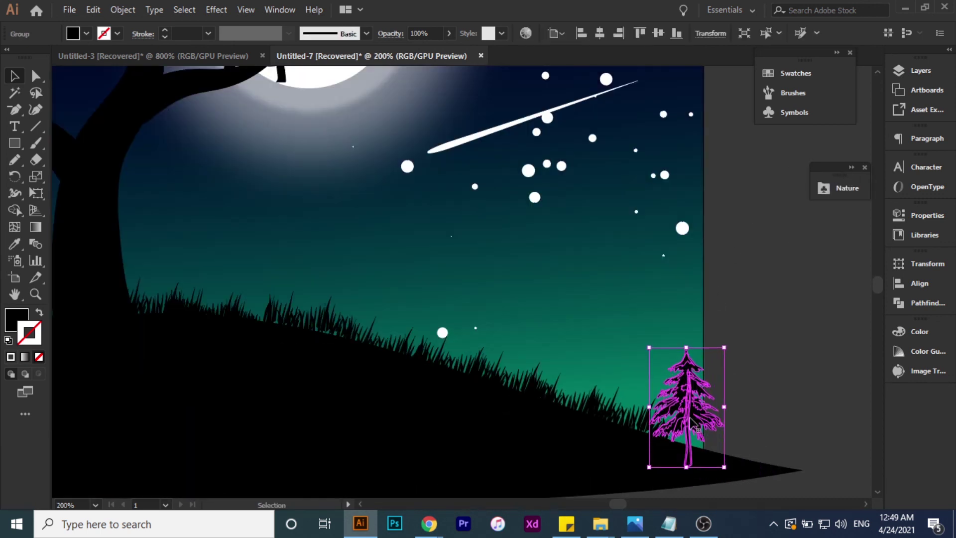
click(307, 319)
scroll(736, 322, down, 1)
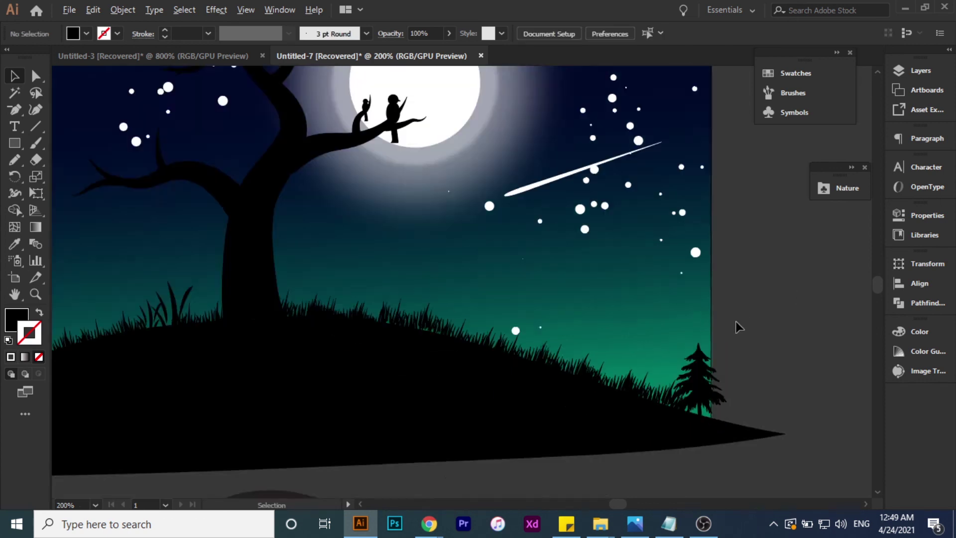
scroll(737, 321, down, 1)
Compare with the reference photo and shift the small pine up-left along the hill
drag(619, 315, 563, 346)
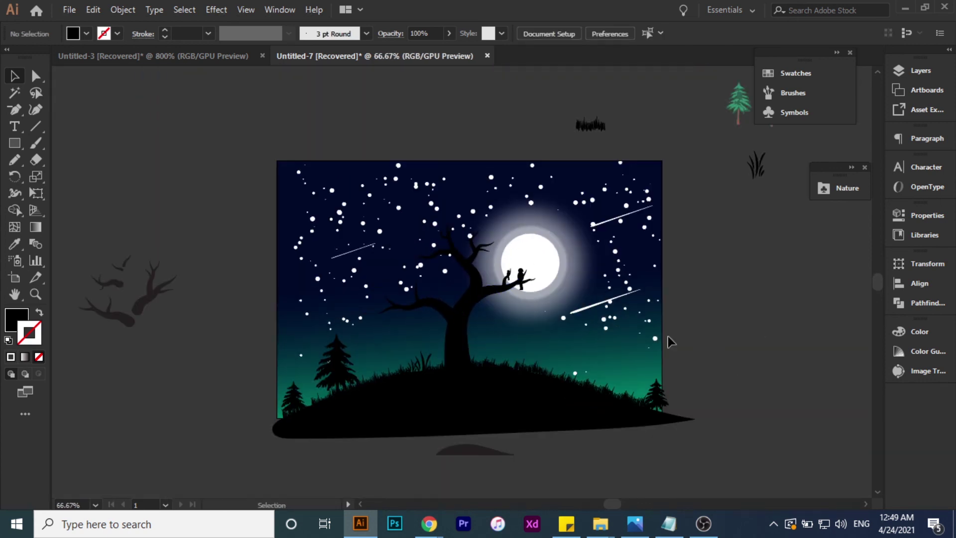
click(642, 532)
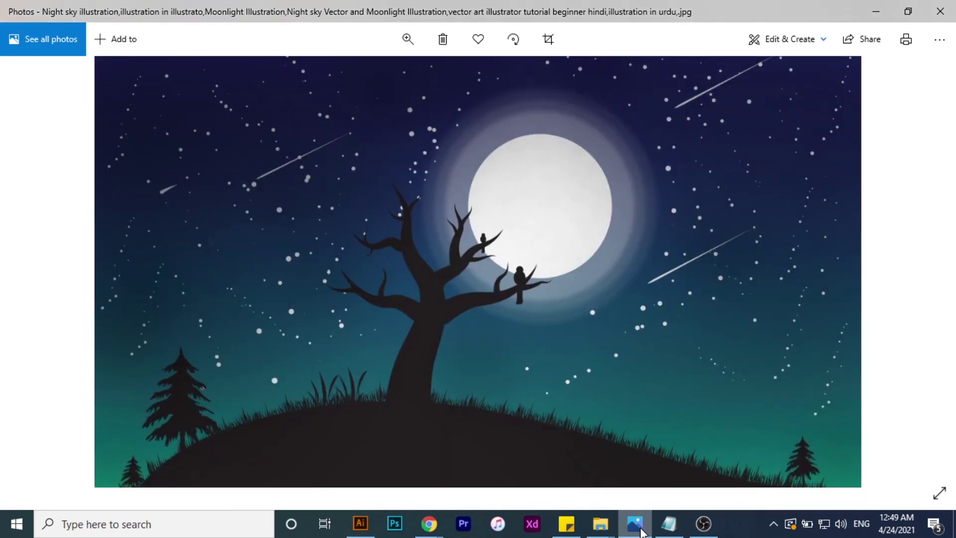
click(643, 532)
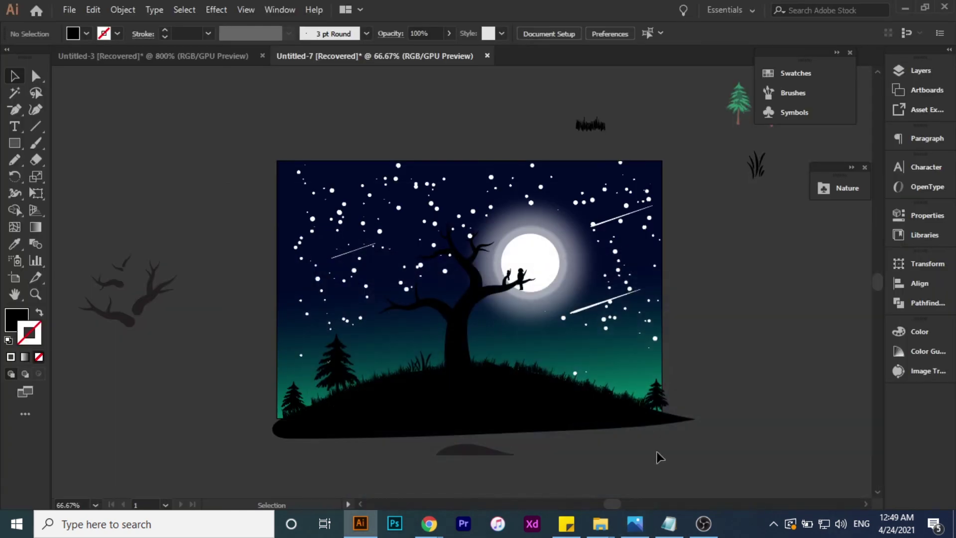
drag(656, 404, 617, 392)
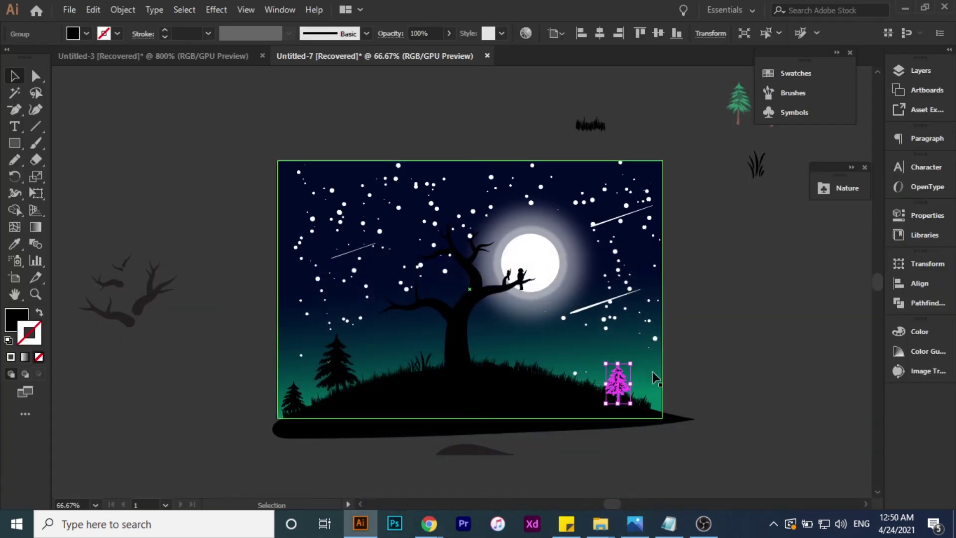